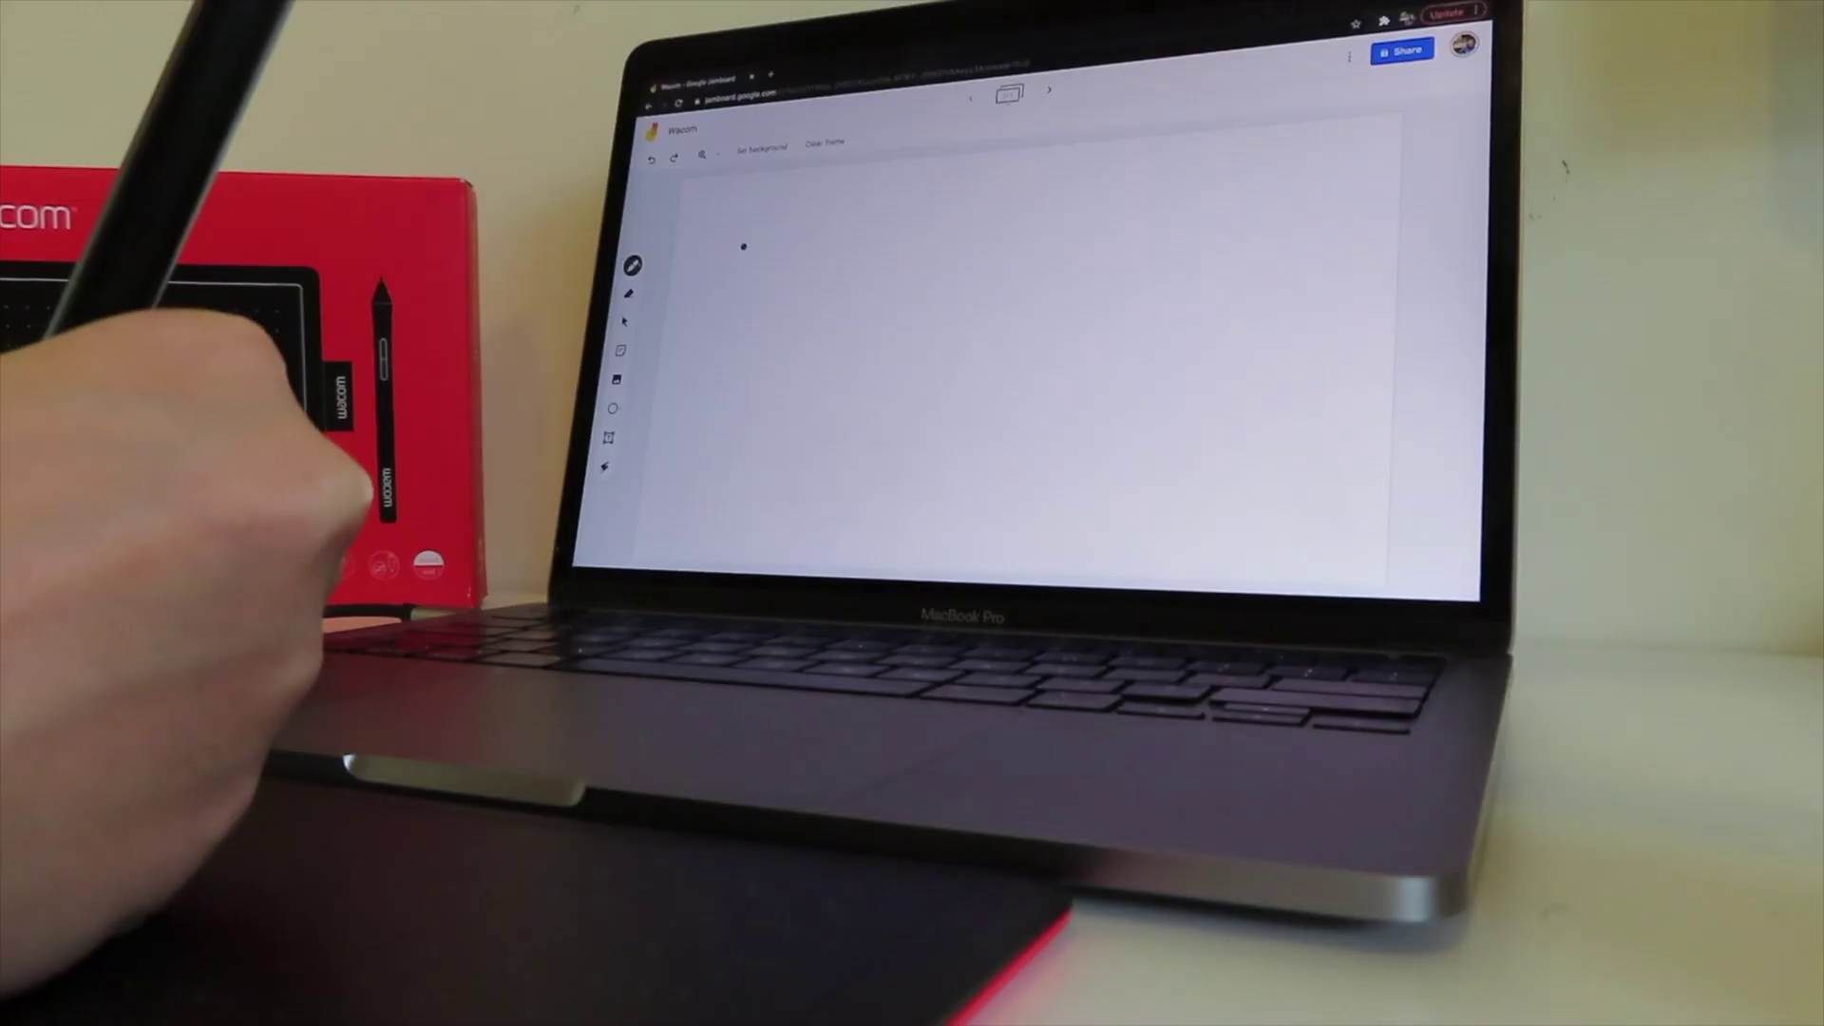
Step: Write 'Writing with Wacom is' on the board, then 'EASY!' in blue ink
{"action": "mouse_move", "coordinate": [750, 255]}
{"action": "left_mouse_down"}
{"action": "mouse_move", "coordinate": [855, 285]}
{"action": "mouse_move", "coordinate": [887, 245]}
{"action": "mouse_move", "coordinate": [904, 310]}
{"action": "mouse_move", "coordinate": [955, 313]}
{"action": "mouse_move", "coordinate": [1168, 237]}
{"action": "mouse_move", "coordinate": [1214, 295]}
{"action": "left_mouse_up"}
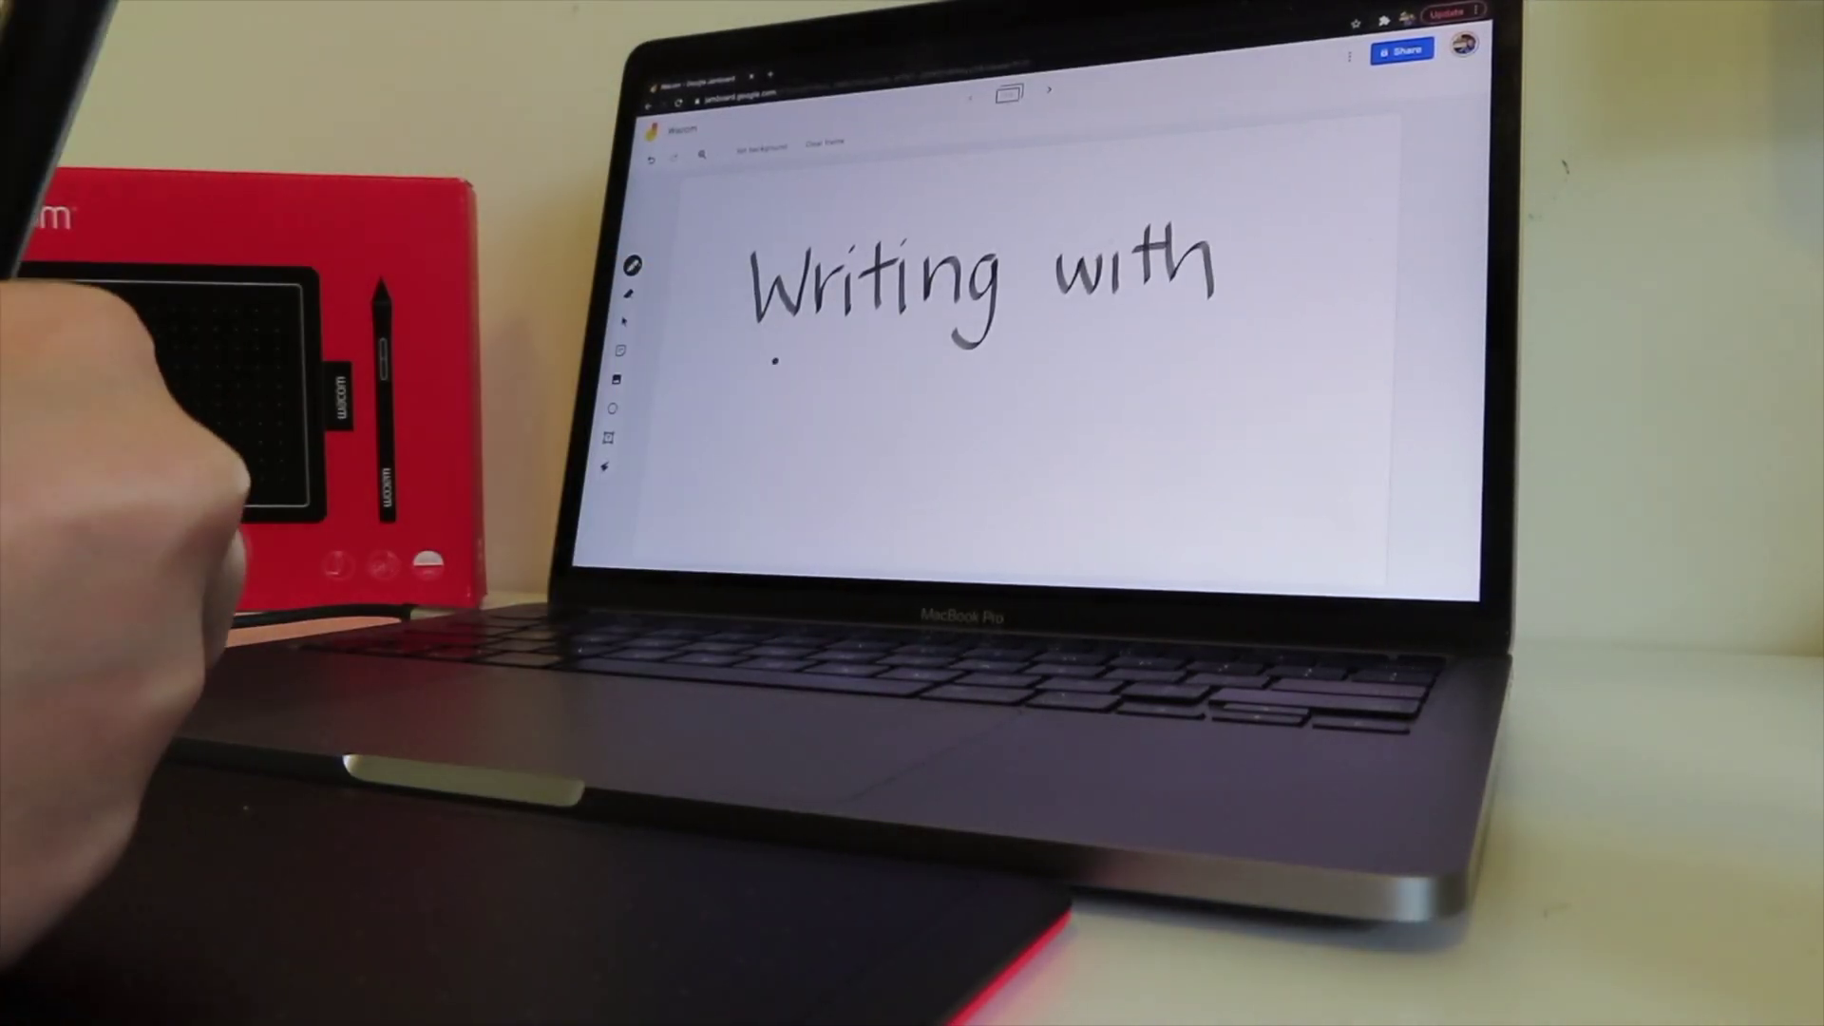
{"action": "mouse_move", "coordinate": [775, 361]}
{"action": "left_mouse_down"}
{"action": "mouse_move", "coordinate": [969, 392]}
{"action": "mouse_move", "coordinate": [1055, 376]}
{"action": "mouse_move", "coordinate": [1106, 399]}
{"action": "left_mouse_up"}
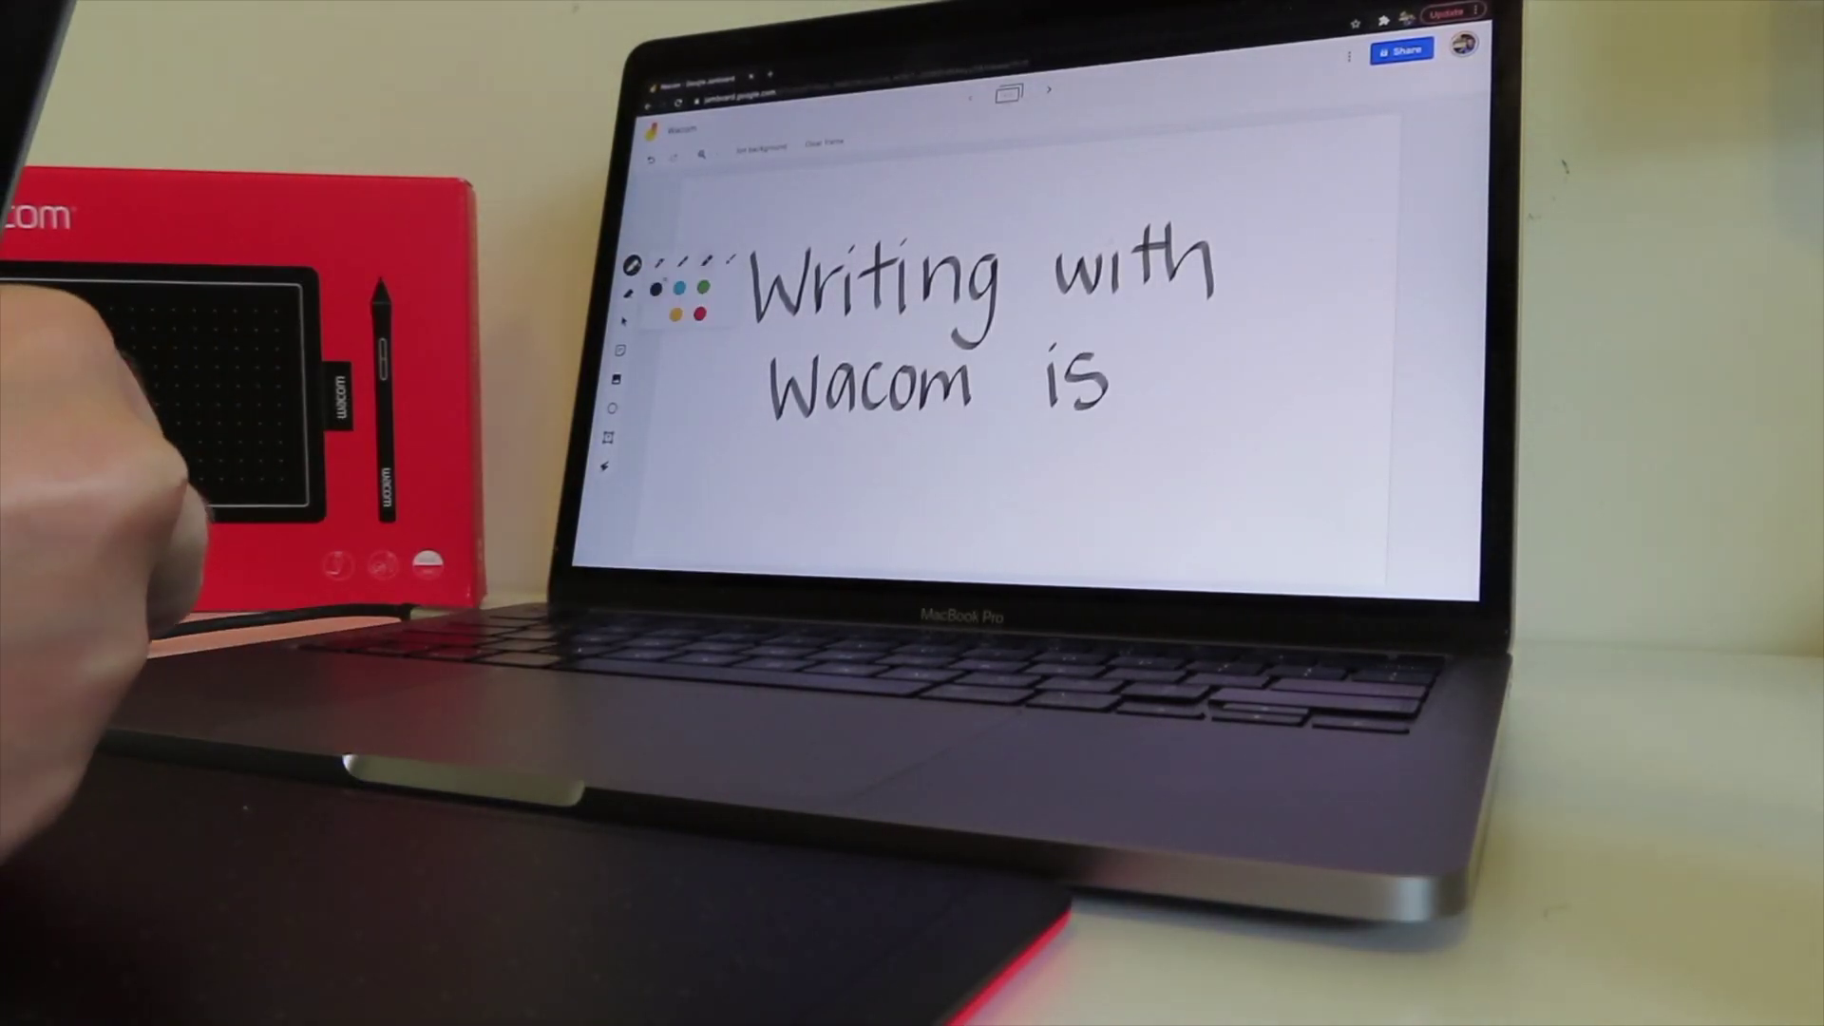
{"action": "left_click", "coordinate": [679, 287]}
{"action": "mouse_move", "coordinate": [834, 447]}
{"action": "left_mouse_down"}
{"action": "mouse_move", "coordinate": [875, 513]}
{"action": "mouse_move", "coordinate": [989, 480]}
{"action": "mouse_move", "coordinate": [1084, 519]}
{"action": "left_mouse_up"}
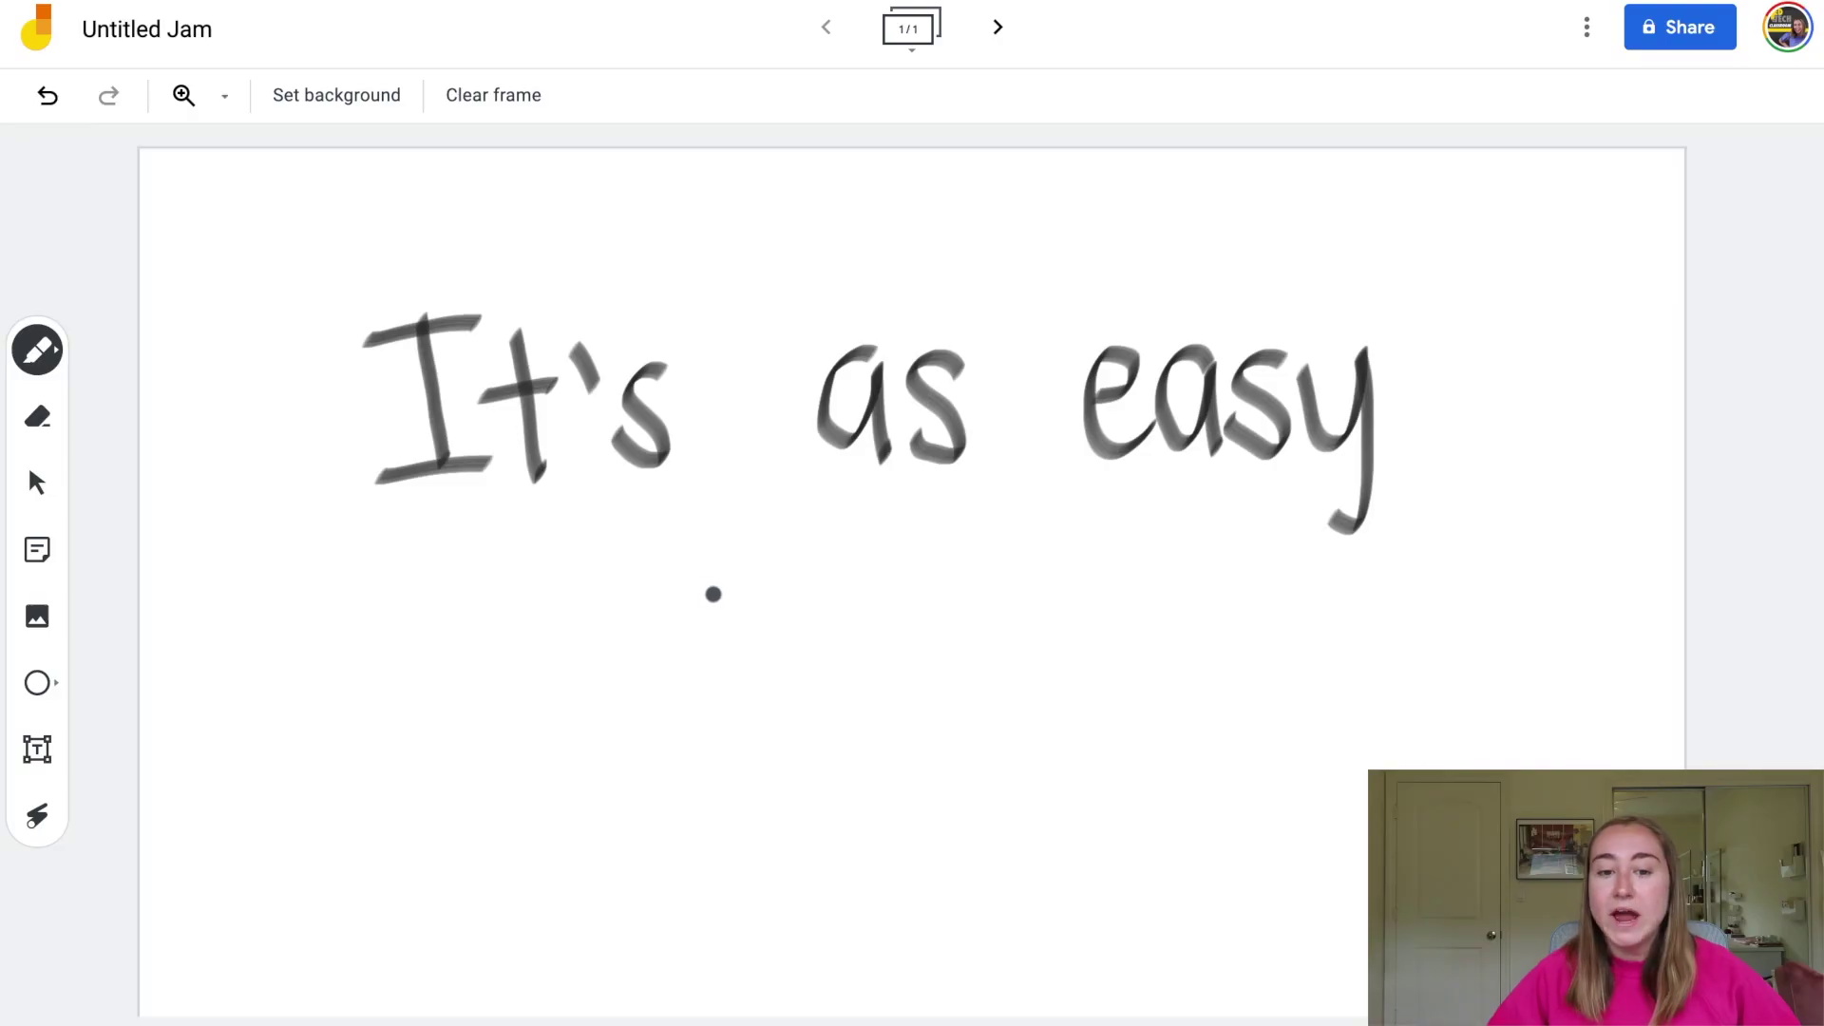
Step: Write 'as that!' under 'It's as easy' to complete the sentence
{"action": "left_click_drag", "start_coordinate": [712, 590], "coordinate": [720, 684]}
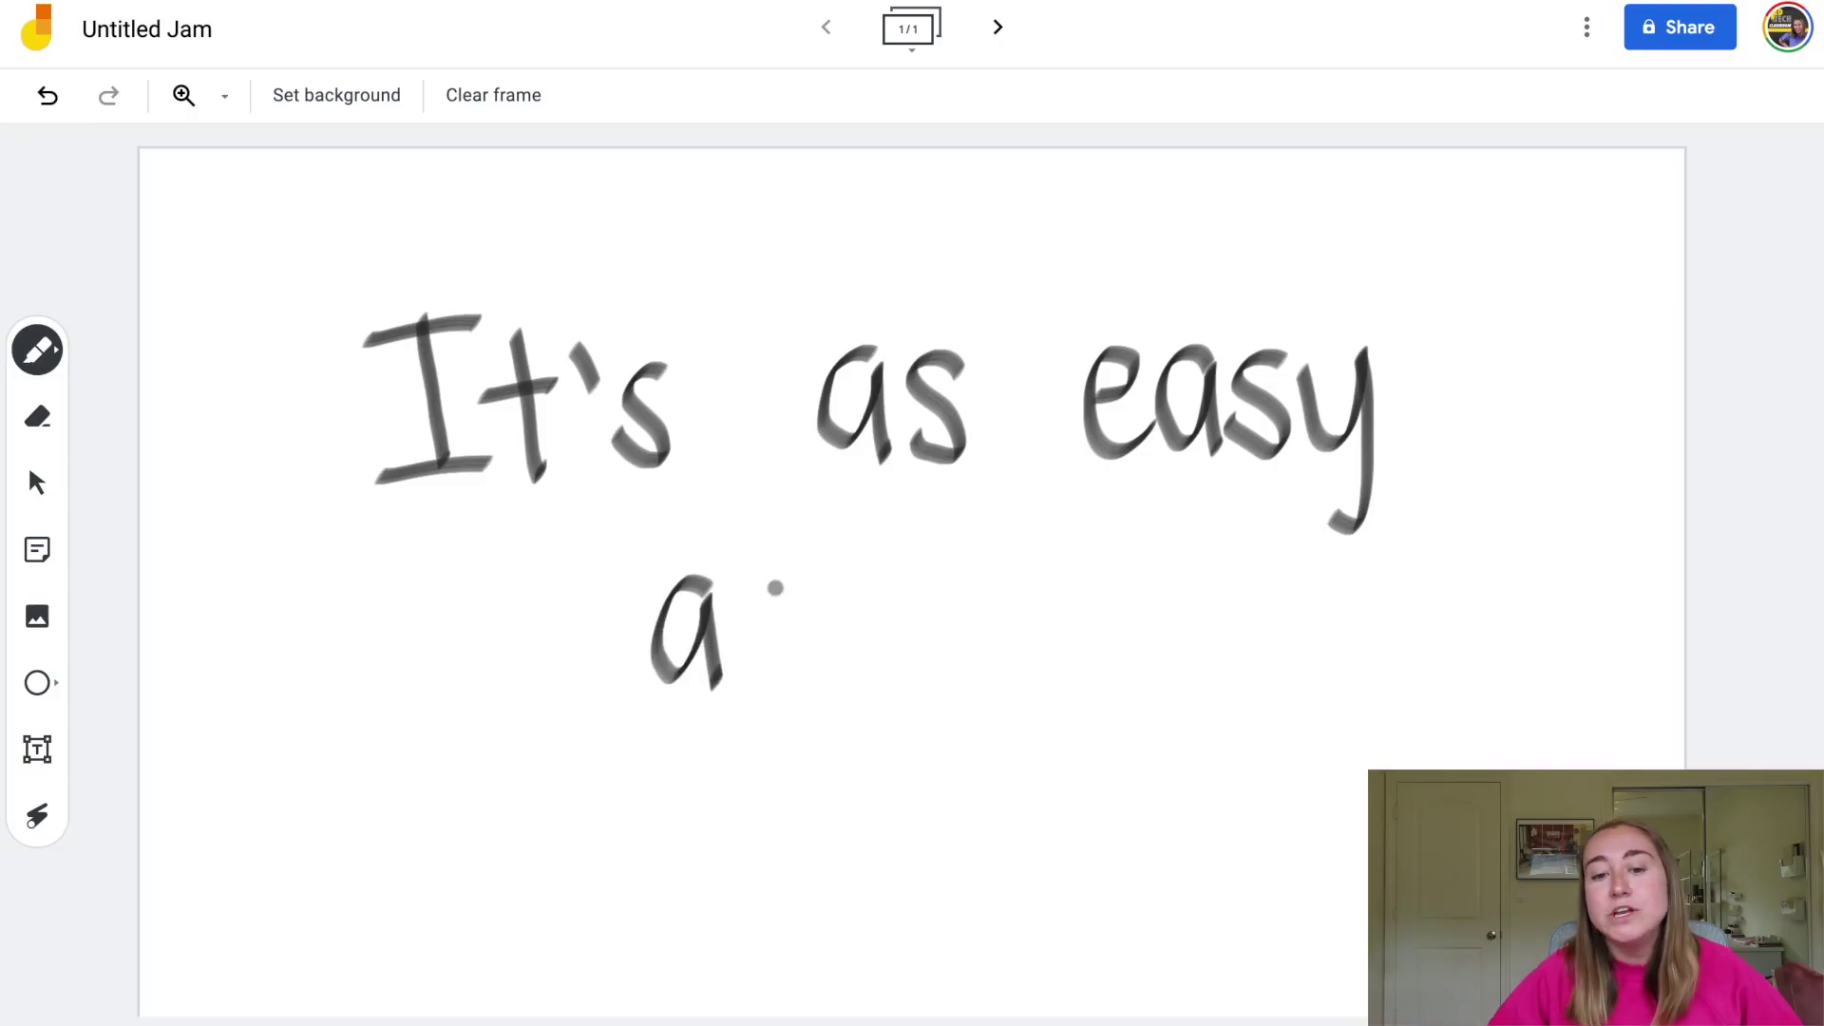
{"action": "left_click_drag", "start_coordinate": [775, 588], "coordinate": [750, 682]}
{"action": "left_click_drag", "start_coordinate": [940, 542], "coordinate": [953, 684]}
{"action": "mouse_move", "coordinate": [907, 619]}
{"action": "left_mouse_down"}
{"action": "mouse_move", "coordinate": [1029, 594]}
{"action": "mouse_move", "coordinate": [1014, 680]}
{"action": "left_mouse_up"}
{"action": "left_click_drag", "start_coordinate": [1102, 613], "coordinate": [1117, 675]}
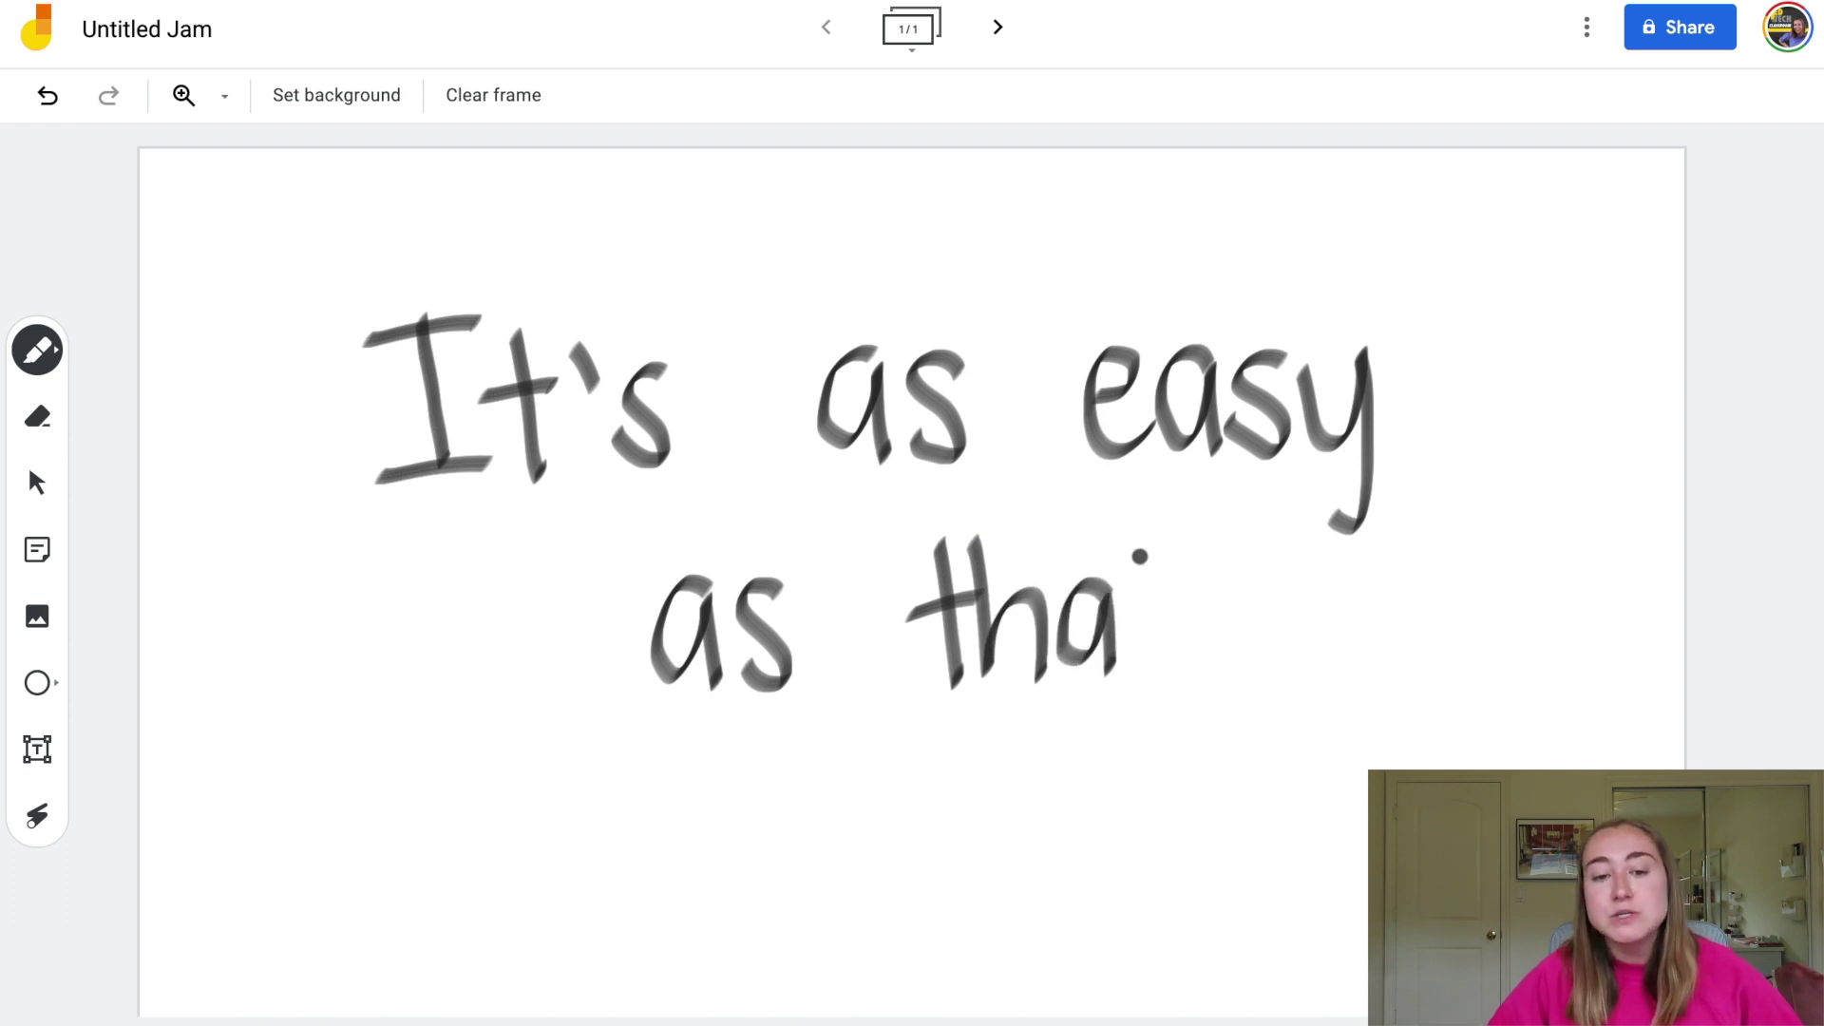
{"action": "left_click_drag", "start_coordinate": [1139, 556], "coordinate": [1151, 673]}
{"action": "left_click_drag", "start_coordinate": [1061, 619], "coordinate": [1164, 597]}
{"action": "left_click_drag", "start_coordinate": [1193, 518], "coordinate": [1214, 703]}
{"action": "left_click", "coordinate": [1213, 699]}
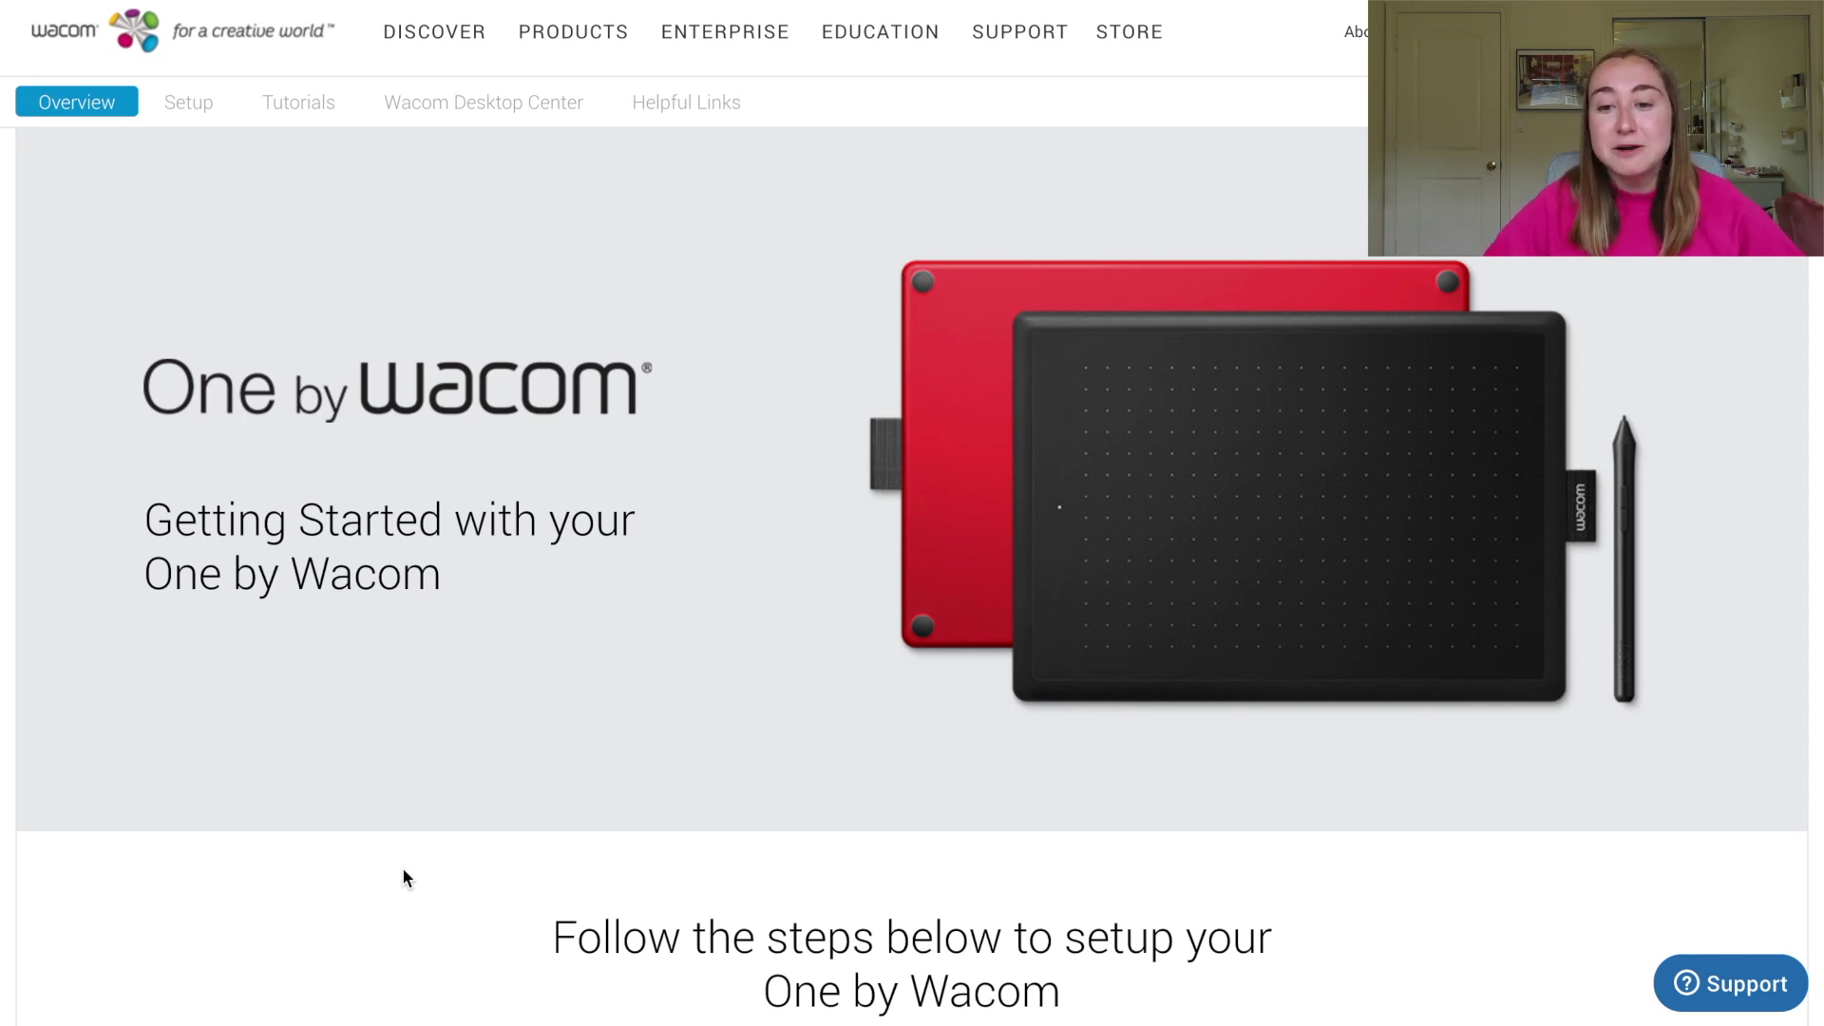
Step: Scroll the One by Wacom getting-started page down to the Setup section with Steps 1–3
{"action": "scroll", "coordinate": [404, 870], "scroll_direction": "down", "scroll_amount": 3}
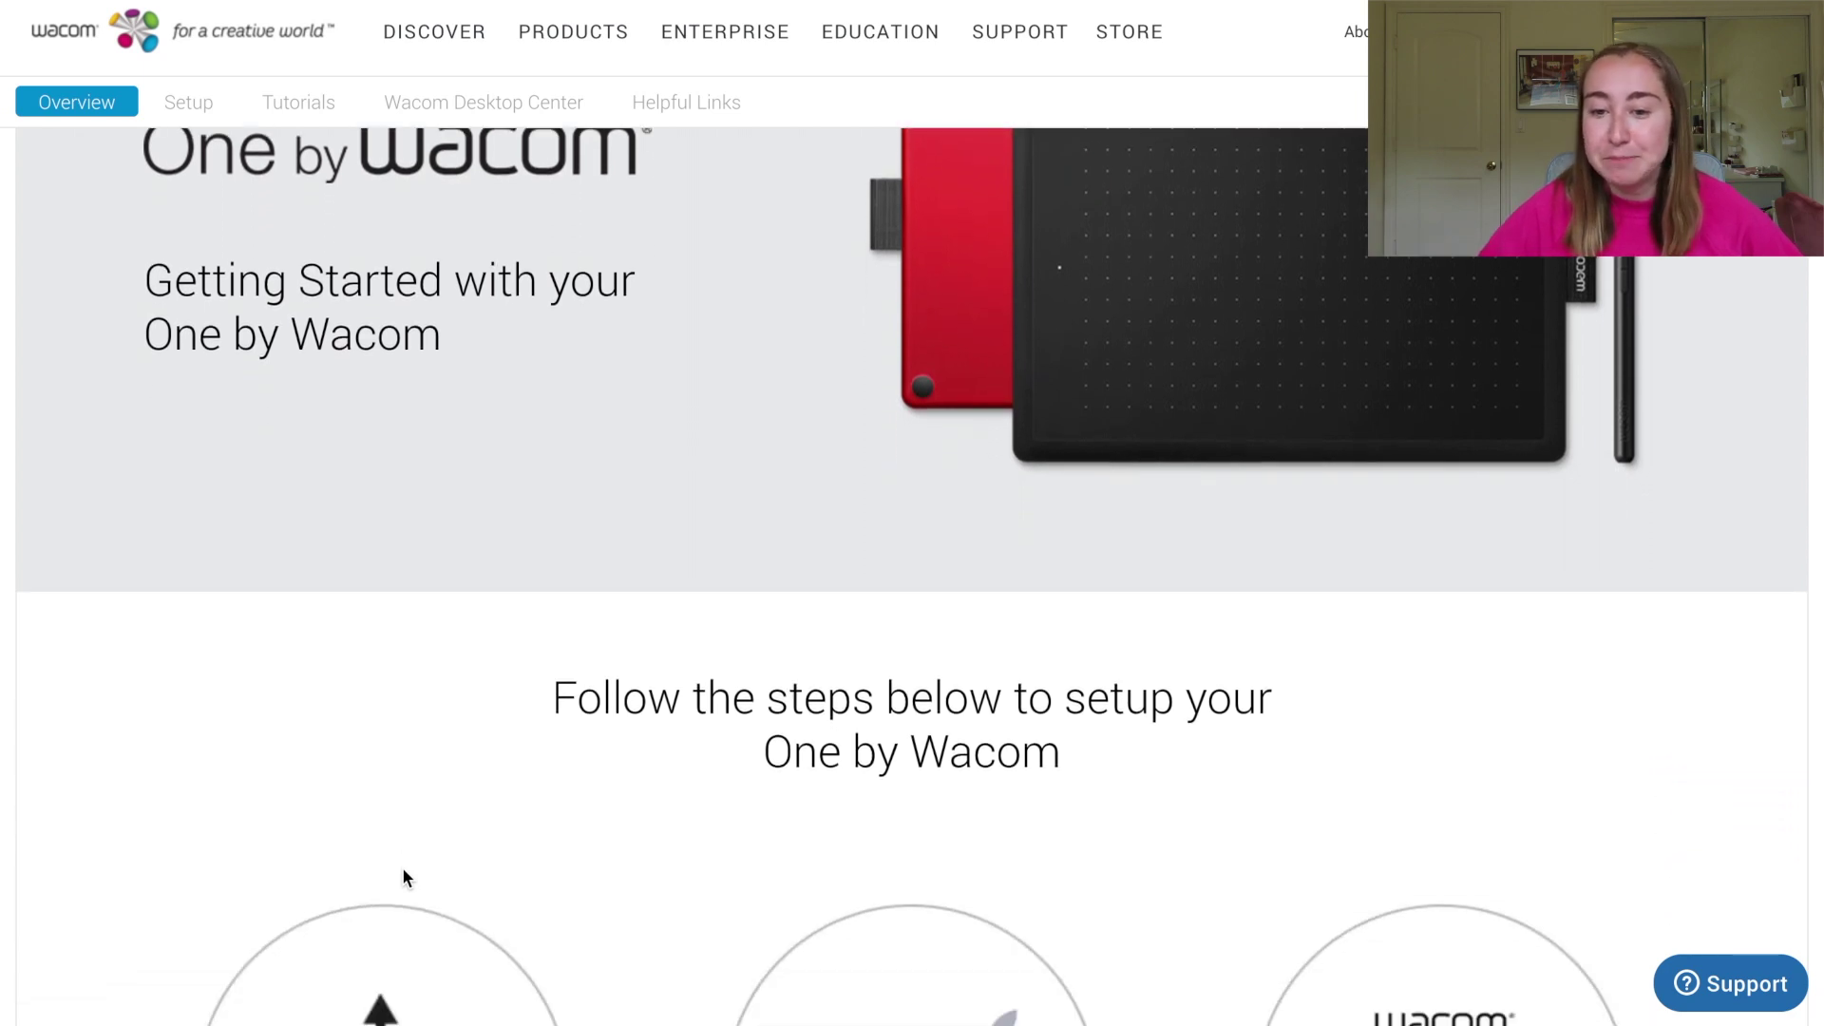
{"action": "scroll", "coordinate": [402, 867], "scroll_direction": "down", "scroll_amount": 3}
{"action": "scroll", "coordinate": [402, 866], "scroll_direction": "down", "scroll_amount": 3}
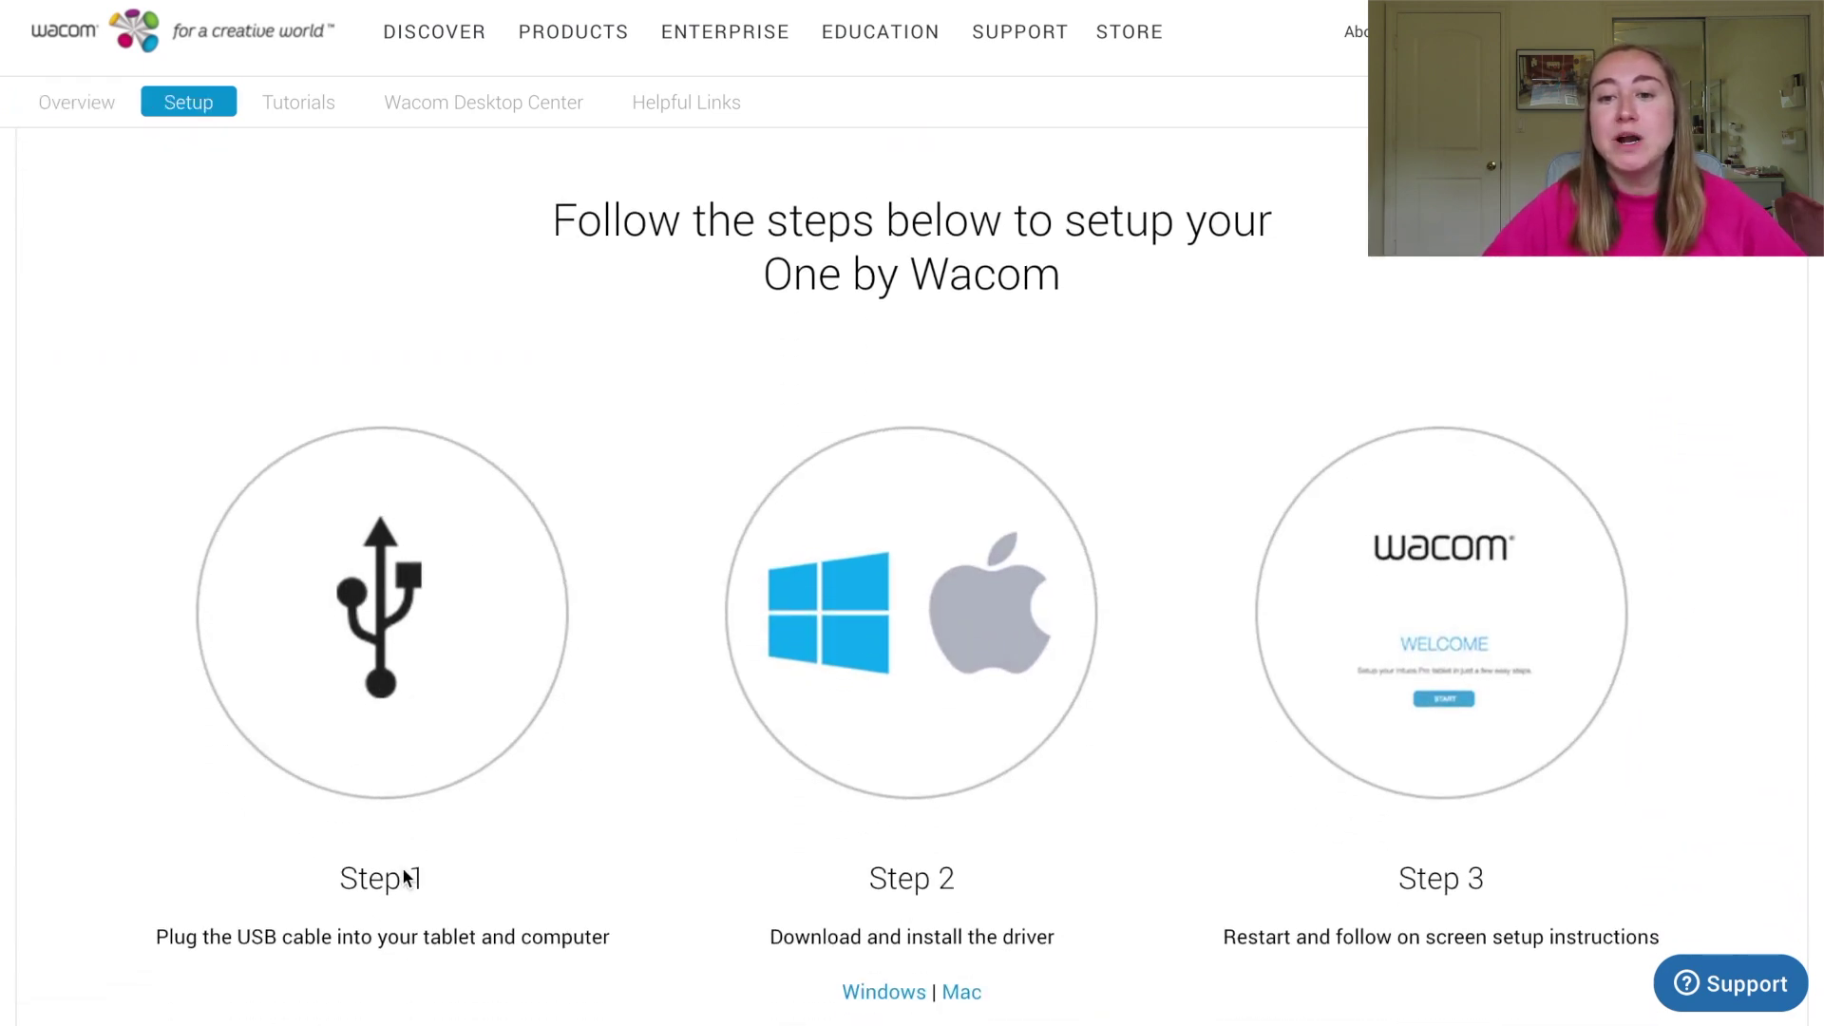
{"action": "scroll", "coordinate": [403, 869], "scroll_direction": "down", "scroll_amount": 2}
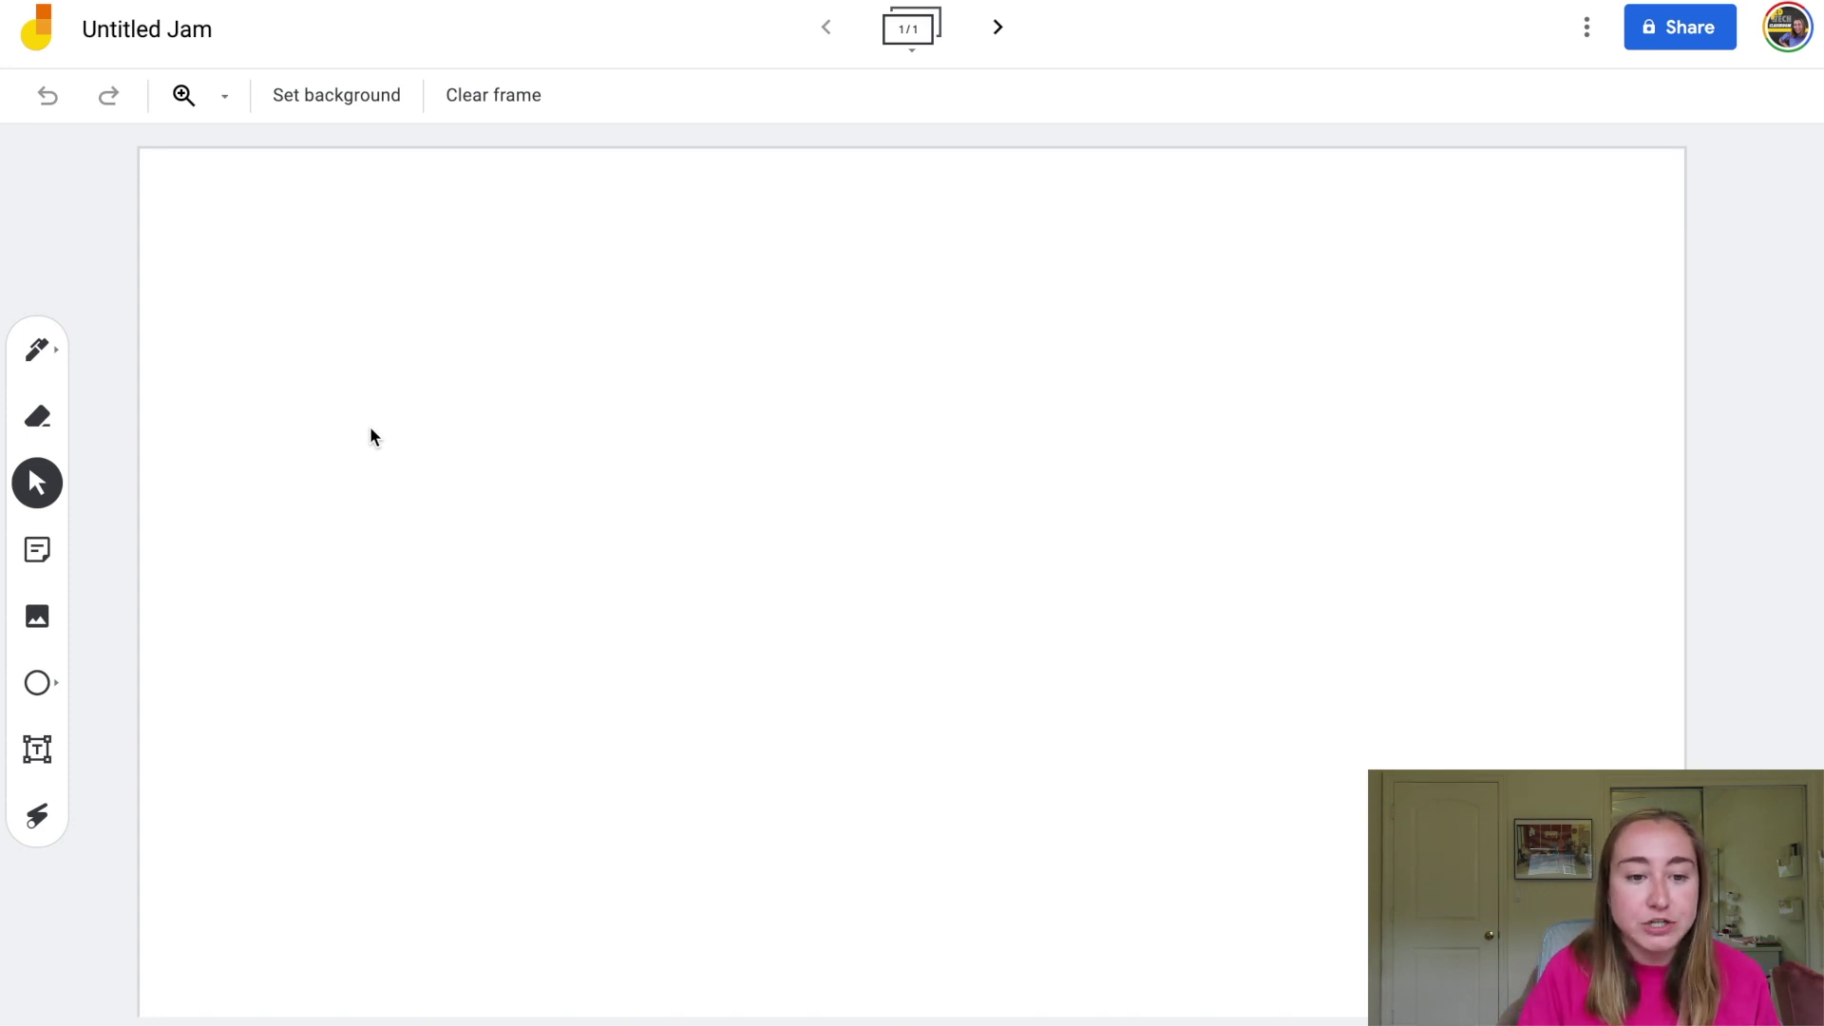
Step: Switch the pen to the highlighter style with teal ink
{"action": "left_click", "coordinate": [45, 363]}
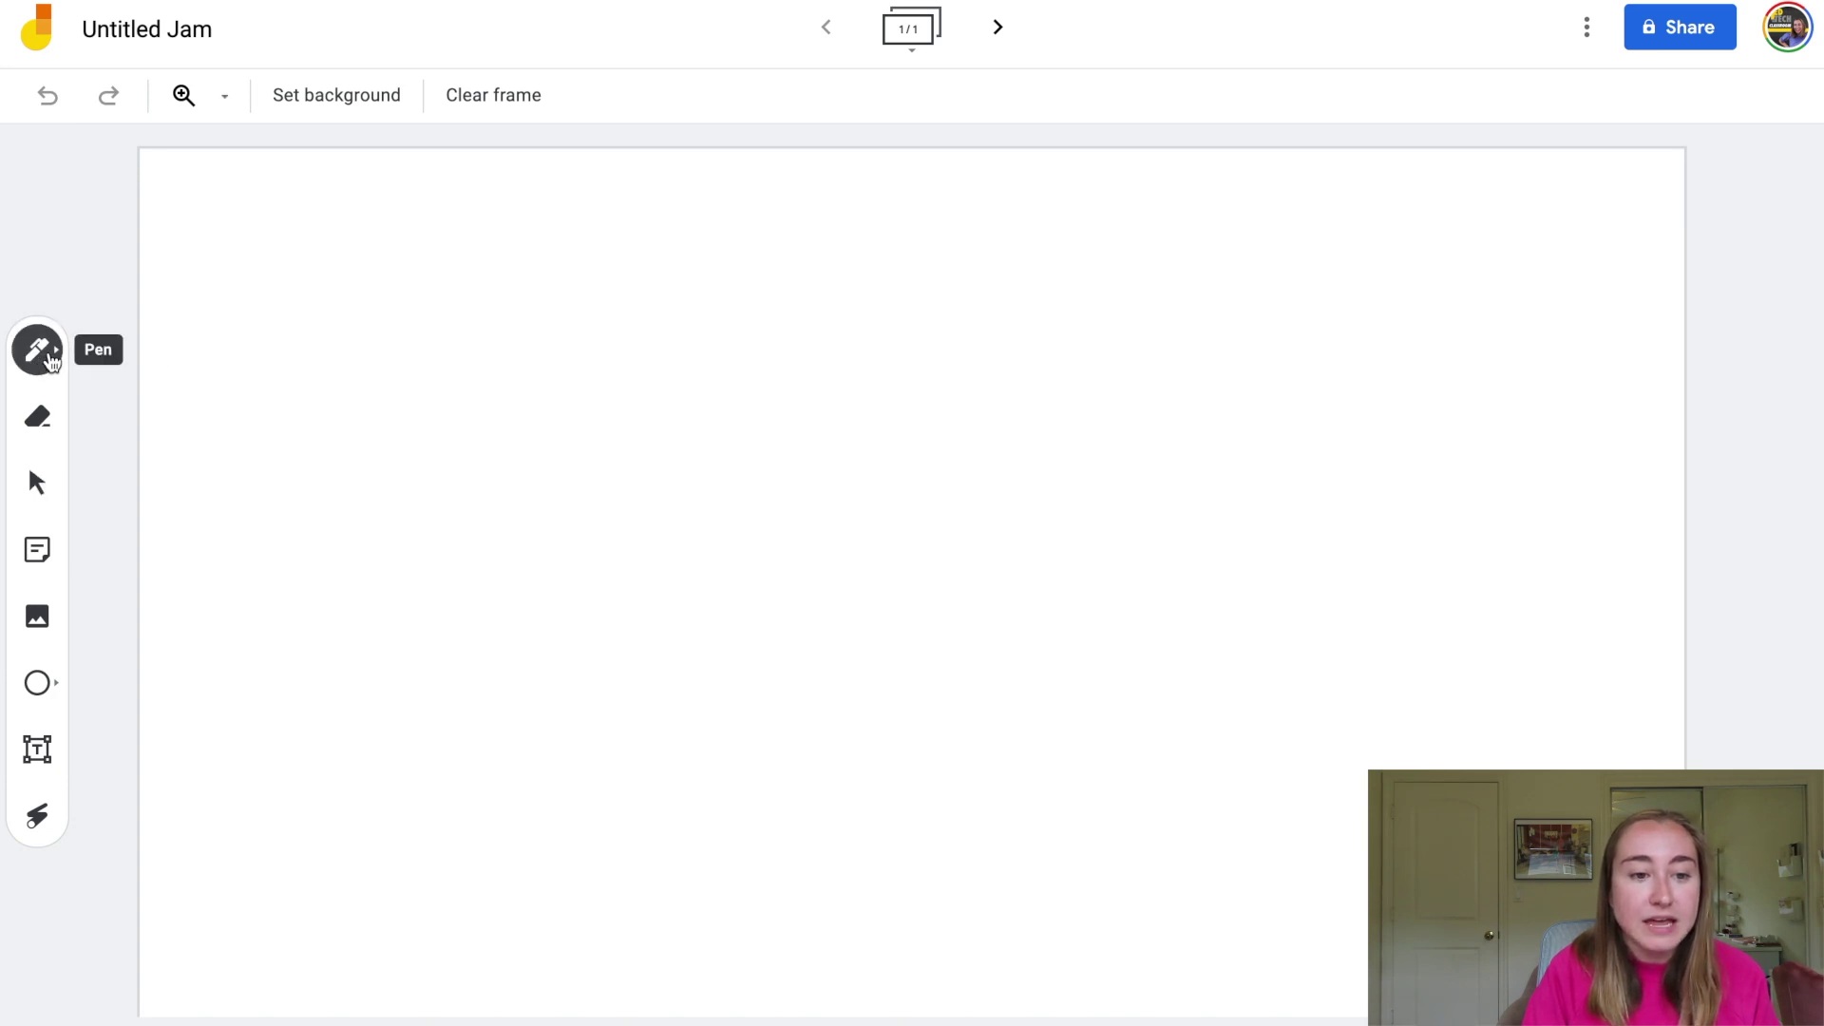
{"action": "left_click", "coordinate": [57, 361]}
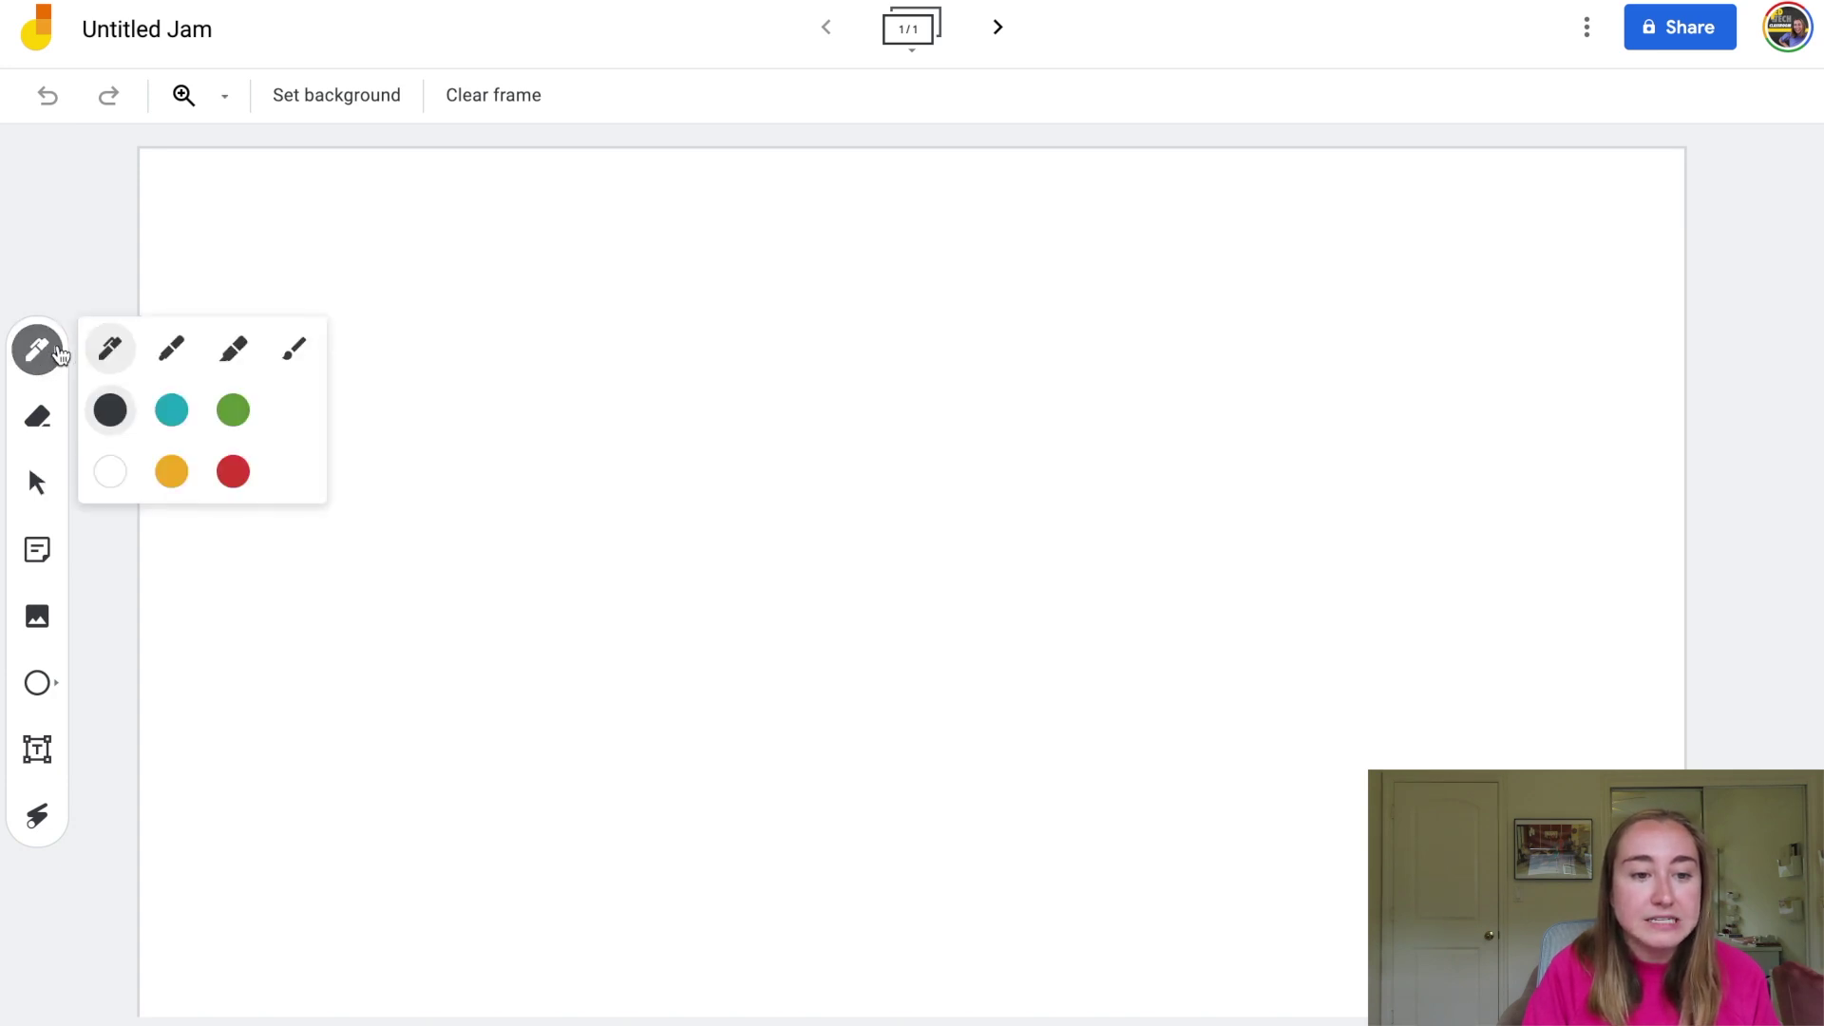
{"action": "left_click", "coordinate": [235, 353]}
{"action": "left_click", "coordinate": [172, 411]}
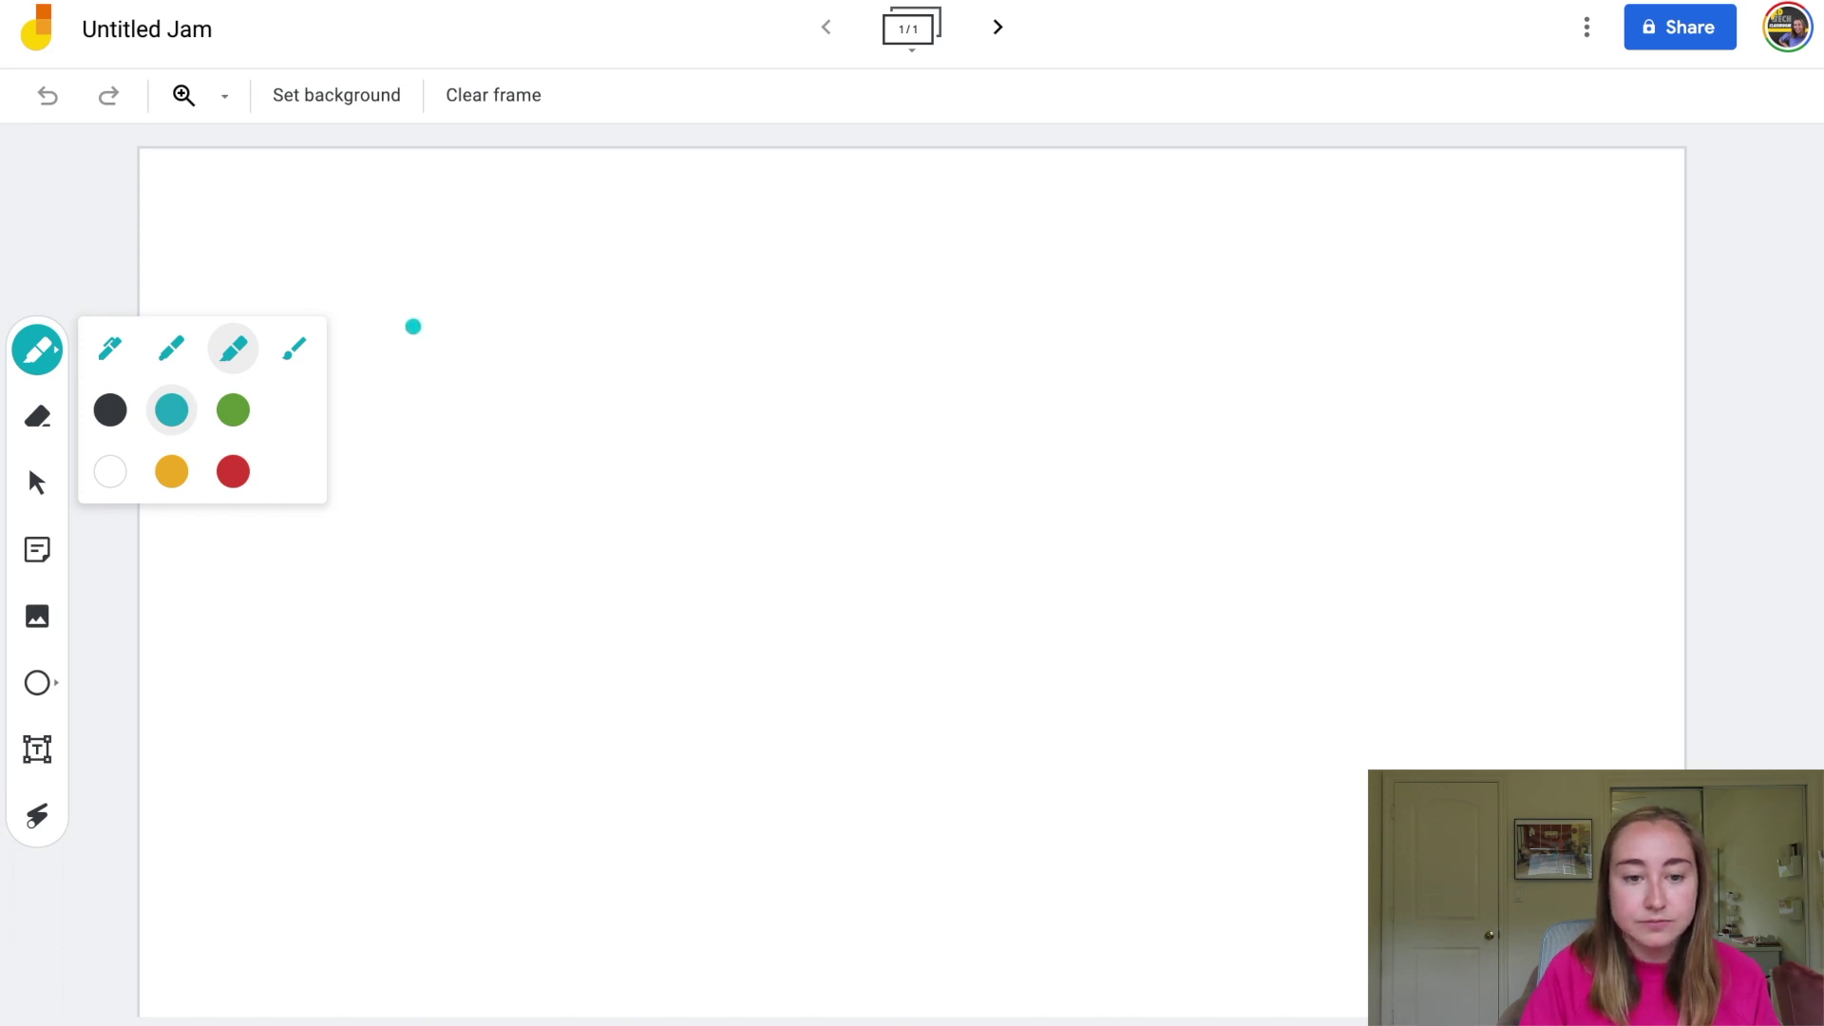
Step: Write 'My hand' in teal across the top of the board
{"action": "mouse_move", "coordinate": [411, 314]}
{"action": "left_mouse_down"}
{"action": "mouse_move", "coordinate": [420, 341]}
{"action": "mouse_move", "coordinate": [493, 326]}
{"action": "mouse_move", "coordinate": [503, 451]}
{"action": "left_mouse_up"}
{"action": "left_click_drag", "start_coordinate": [525, 350], "coordinate": [574, 416]}
{"action": "left_click_drag", "start_coordinate": [583, 339], "coordinate": [575, 500]}
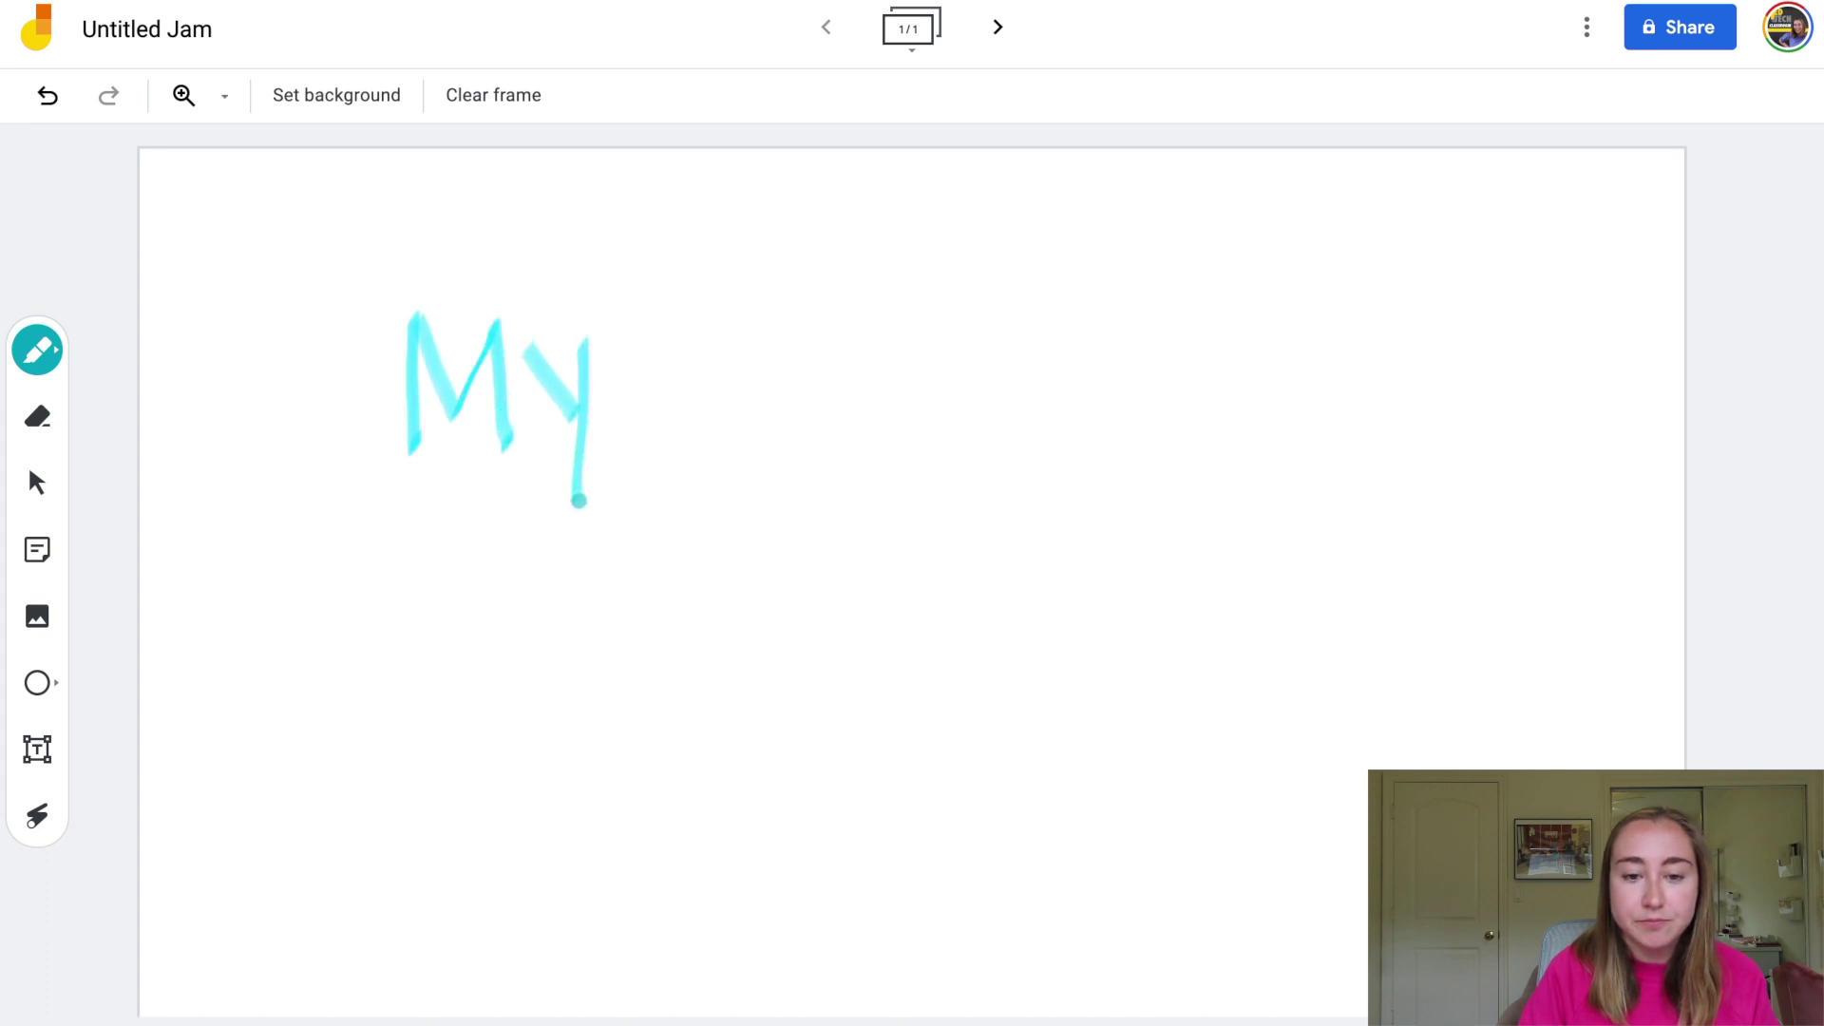
{"action": "mouse_move", "coordinate": [717, 302]}
{"action": "left_mouse_down"}
{"action": "mouse_move", "coordinate": [724, 433]}
{"action": "mouse_move", "coordinate": [784, 459]}
{"action": "left_mouse_up"}
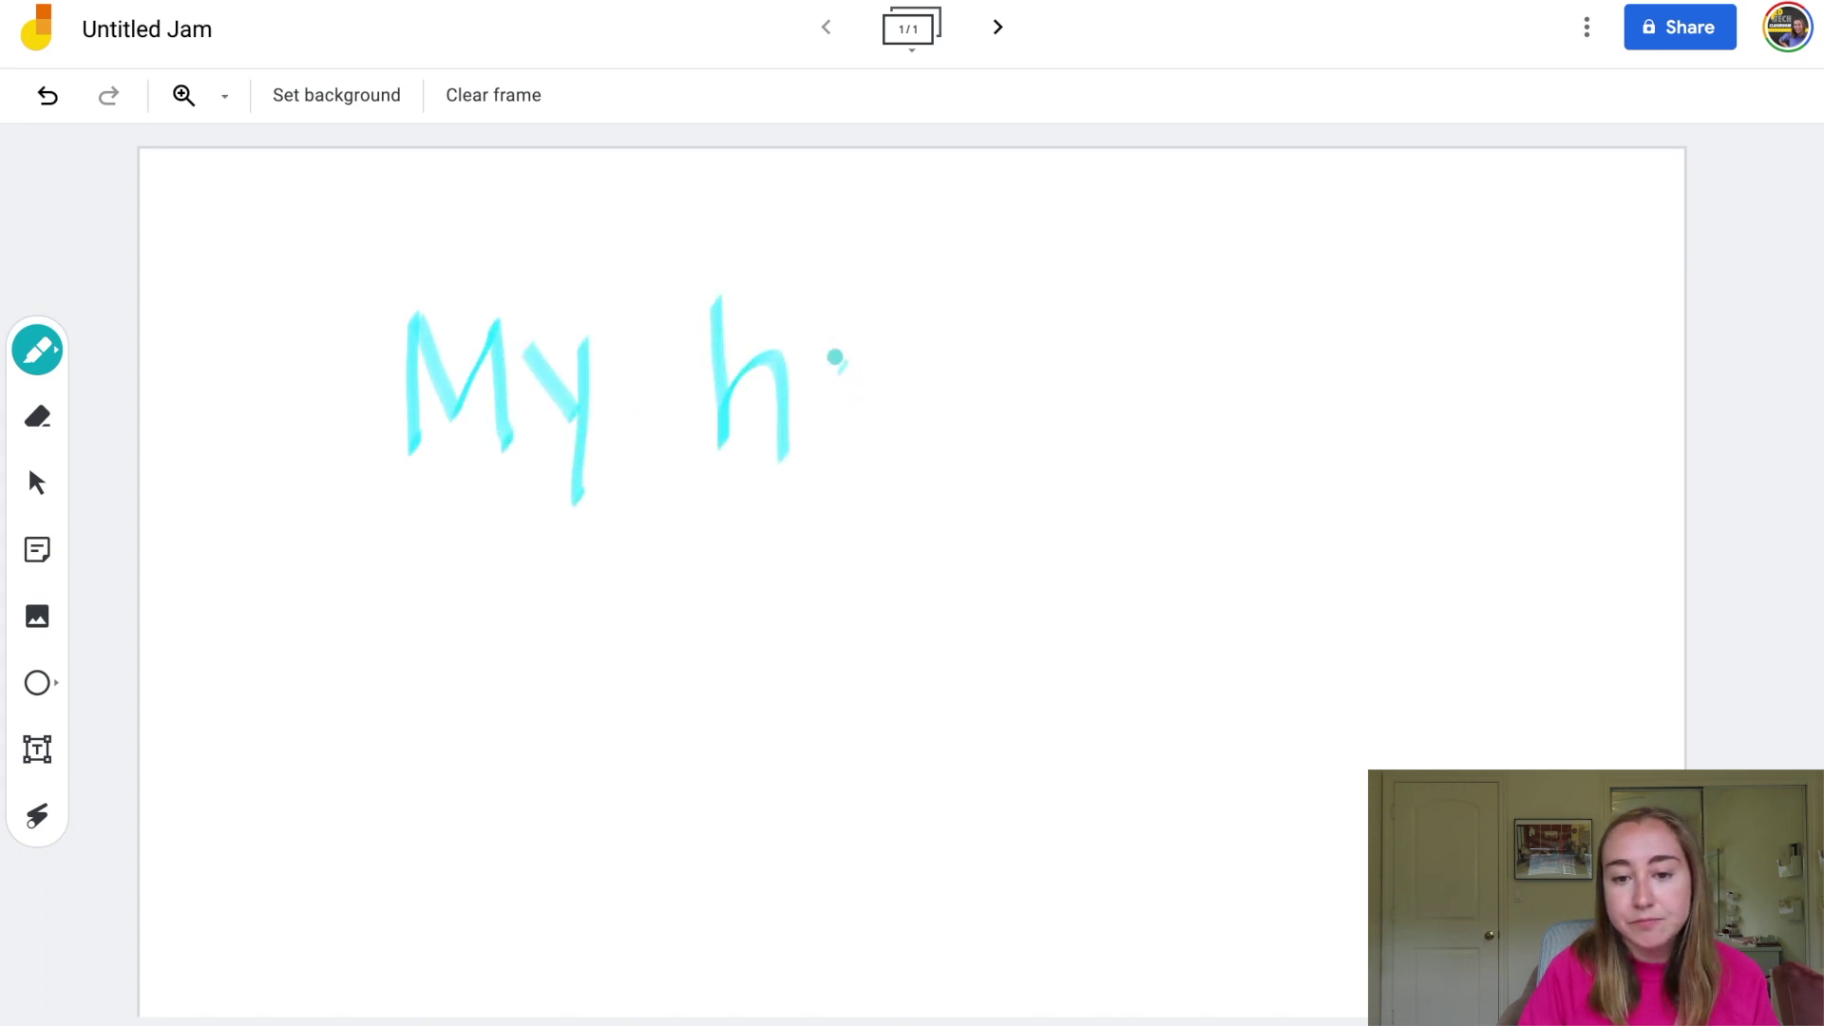
{"action": "left_click_drag", "start_coordinate": [835, 354], "coordinate": [855, 449]}
{"action": "mouse_move", "coordinate": [867, 371]}
{"action": "left_mouse_down"}
{"action": "mouse_move", "coordinate": [909, 363]}
{"action": "mouse_move", "coordinate": [926, 454]}
{"action": "left_mouse_up"}
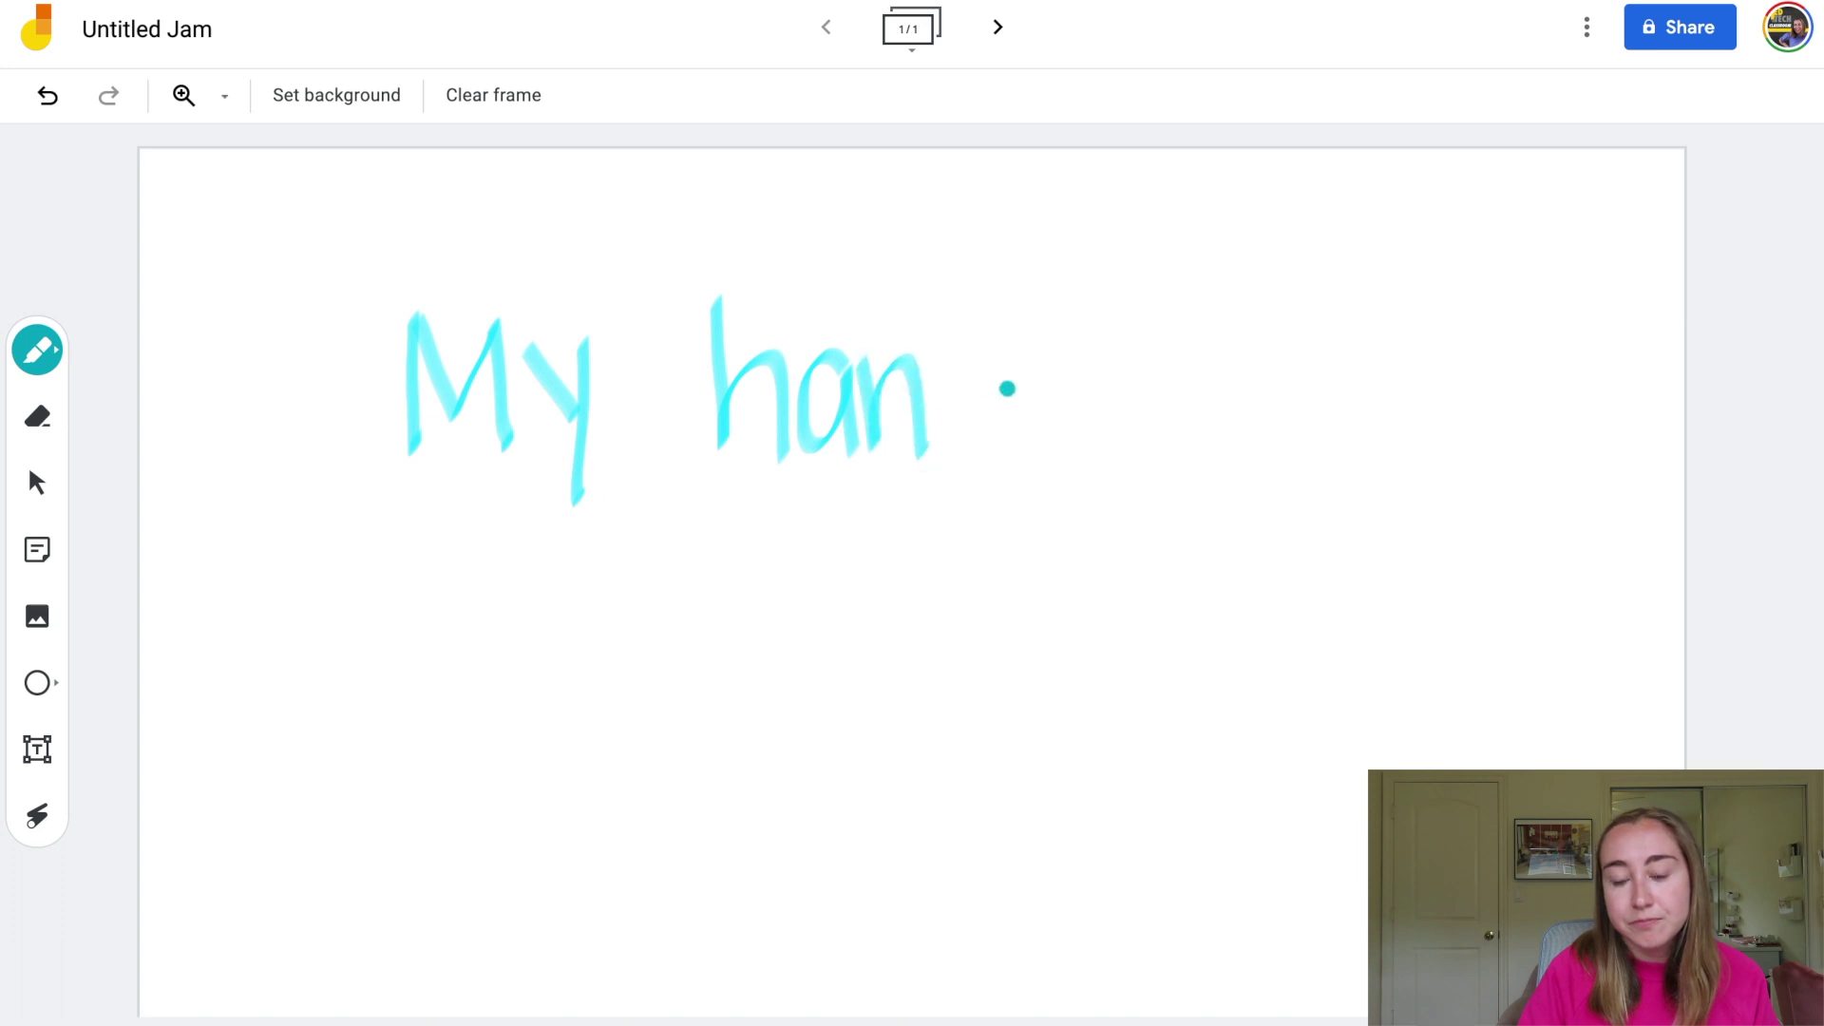
{"action": "mouse_move", "coordinate": [999, 372]}
{"action": "left_mouse_down"}
{"action": "mouse_move", "coordinate": [992, 344]}
{"action": "mouse_move", "coordinate": [1001, 462]}
{"action": "mouse_move", "coordinate": [1046, 437]}
{"action": "mouse_move", "coordinate": [1099, 356]}
{"action": "mouse_move", "coordinate": [1170, 359]}
{"action": "mouse_move", "coordinate": [1192, 458]}
{"action": "left_mouse_up"}
Step: Finish 'handwriting!' with dotted i's, the crossed t and an exclamation mark
{"action": "left_click", "coordinate": [1186, 334]}
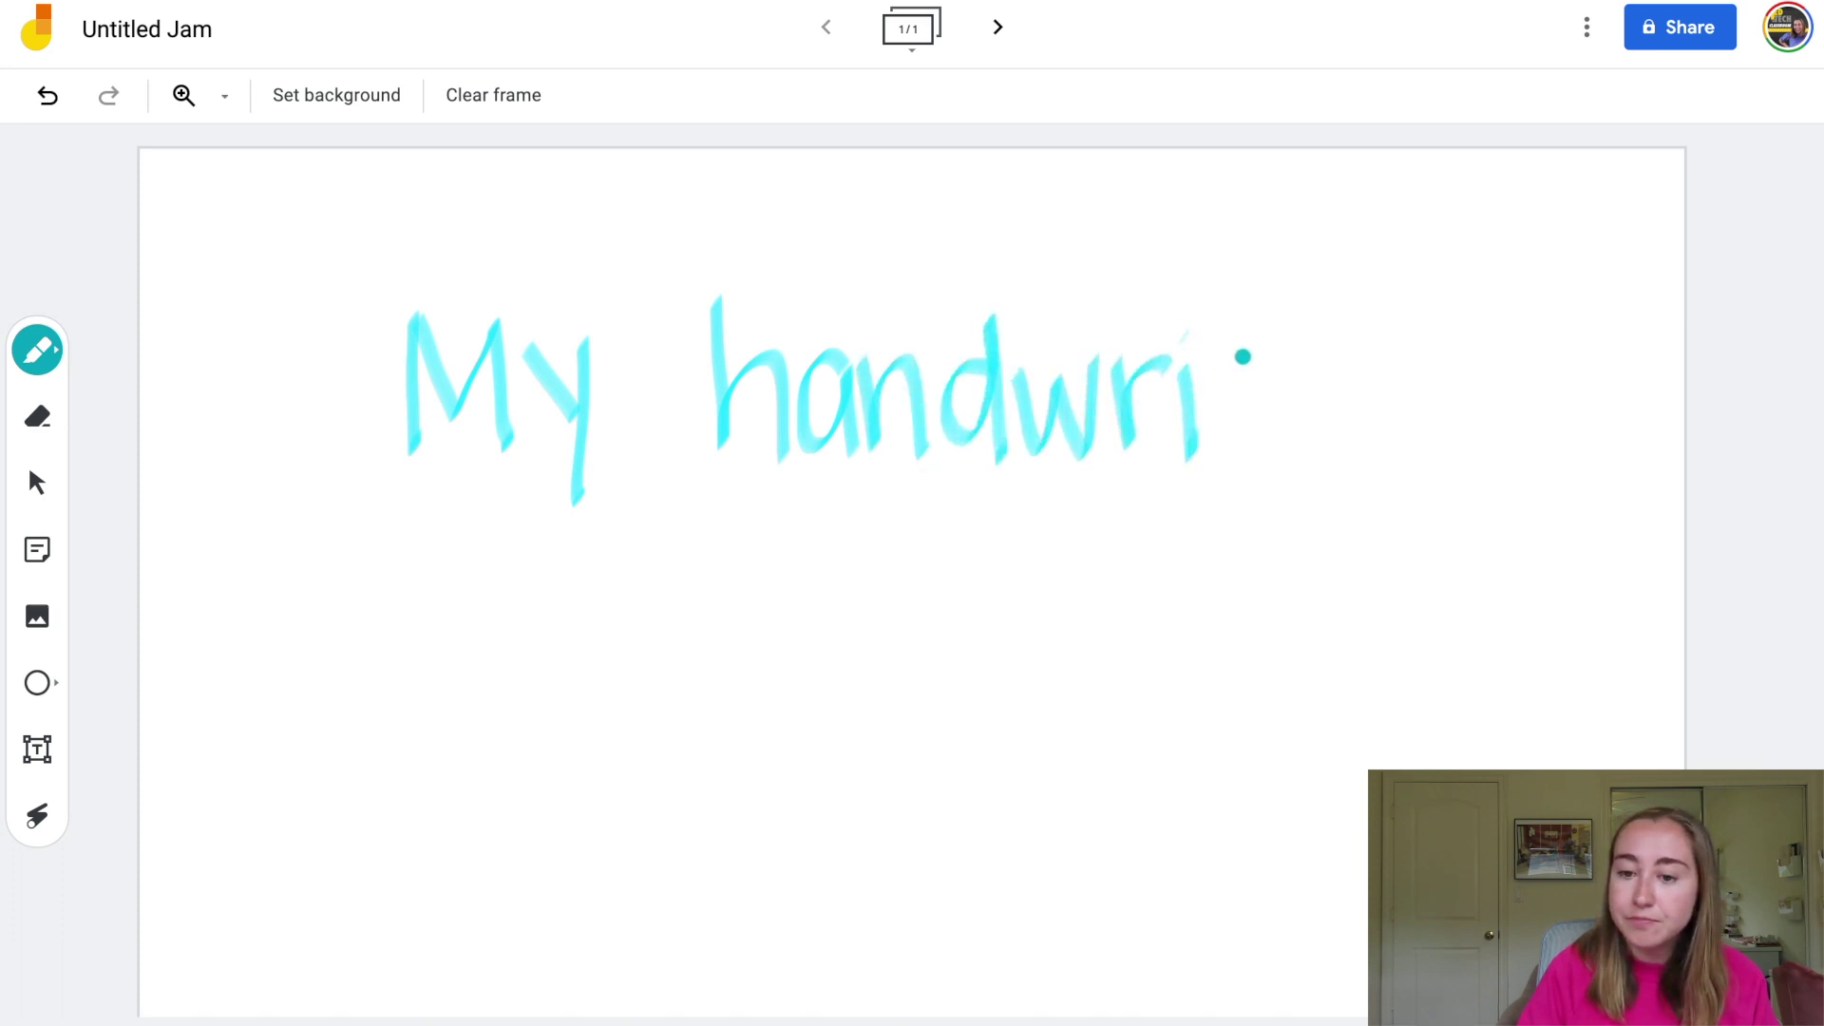
{"action": "left_click_drag", "start_coordinate": [1241, 318], "coordinate": [1256, 445]}
{"action": "mouse_move", "coordinate": [1216, 373]}
{"action": "left_mouse_down"}
{"action": "mouse_move", "coordinate": [1285, 363]}
{"action": "mouse_move", "coordinate": [1315, 447]}
{"action": "left_mouse_up"}
{"action": "left_click", "coordinate": [1308, 326]}
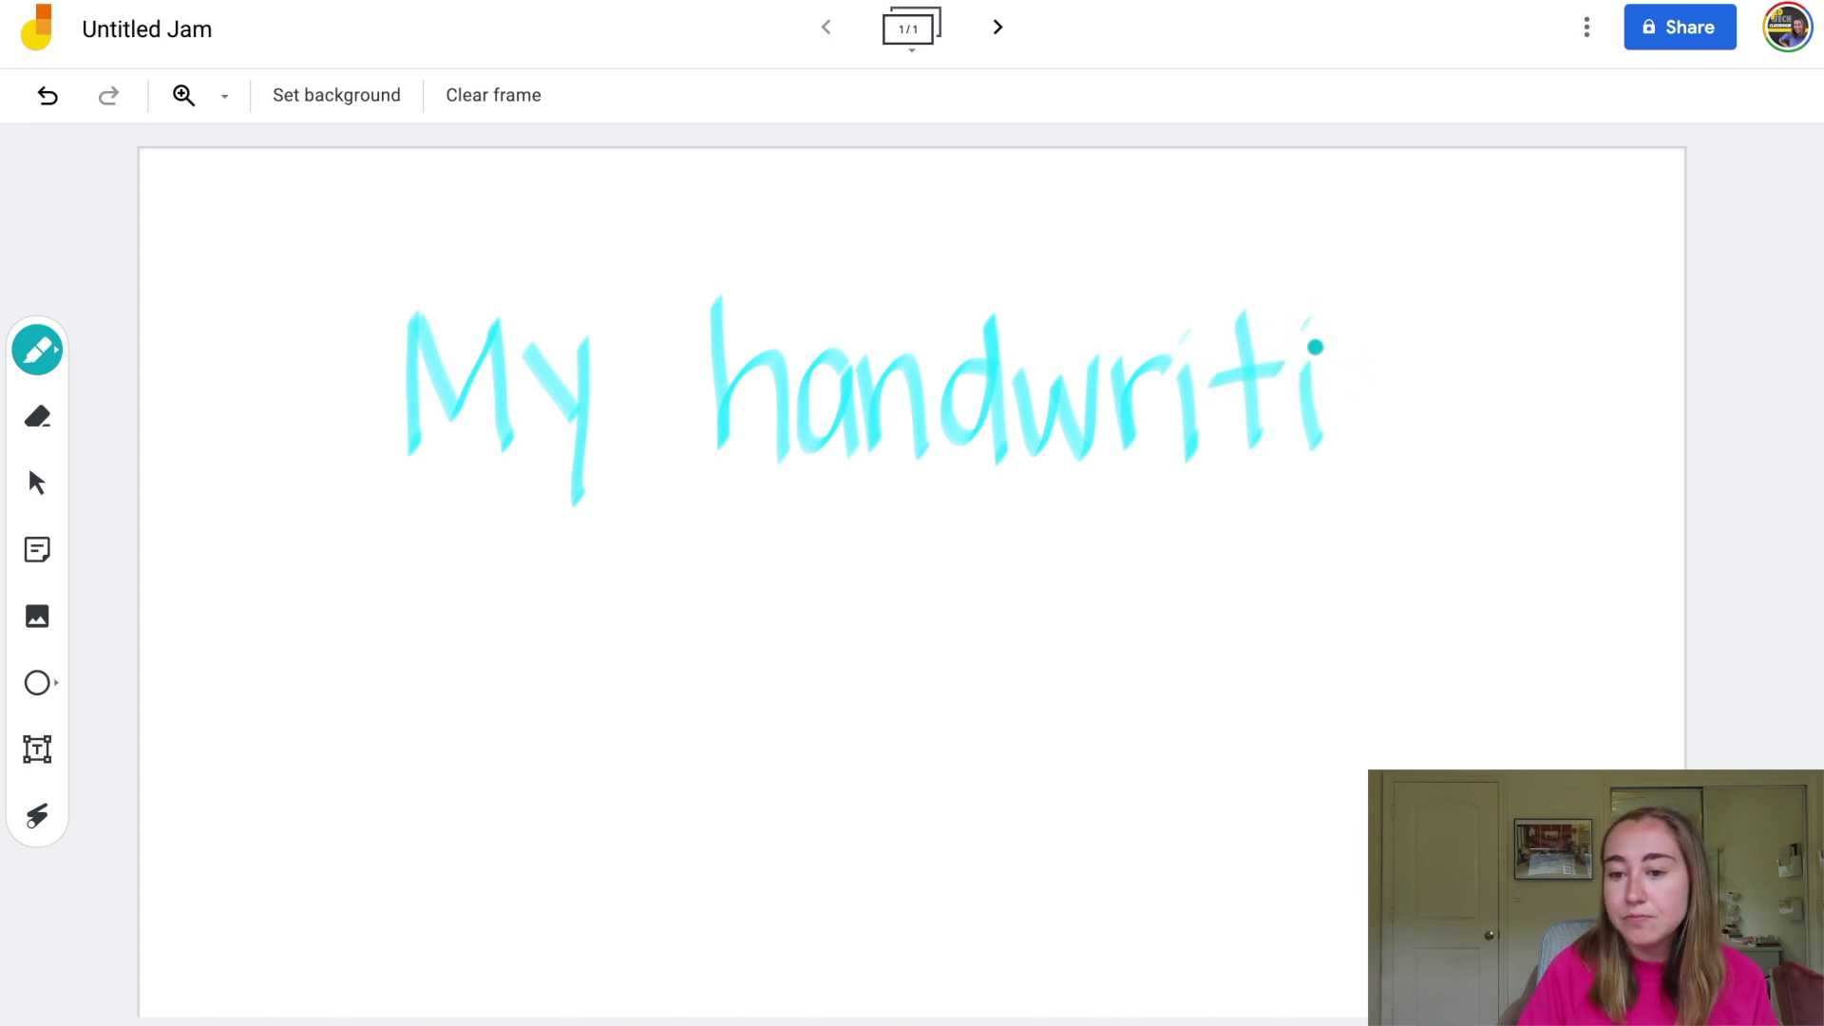
{"action": "left_click_drag", "start_coordinate": [1347, 372], "coordinate": [1417, 456]}
{"action": "left_click_drag", "start_coordinate": [1501, 376], "coordinate": [1428, 486]}
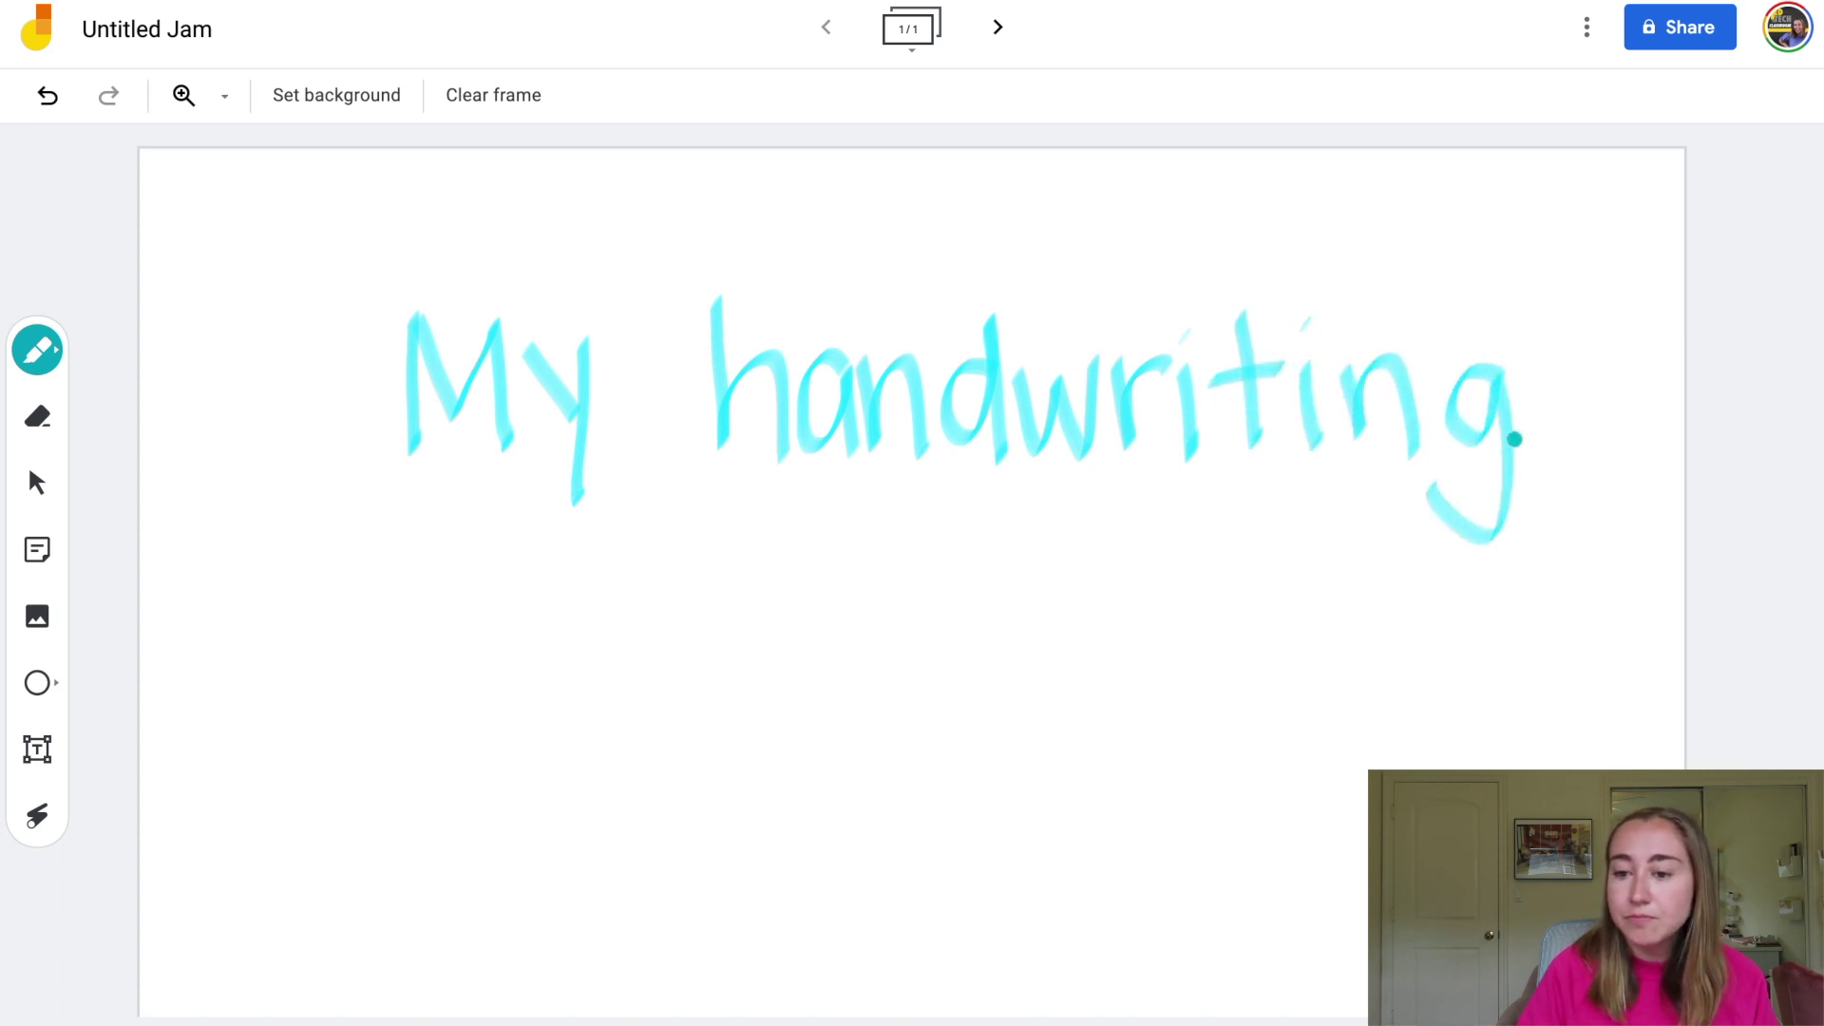
{"action": "left_click_drag", "start_coordinate": [1556, 297], "coordinate": [1577, 467]}
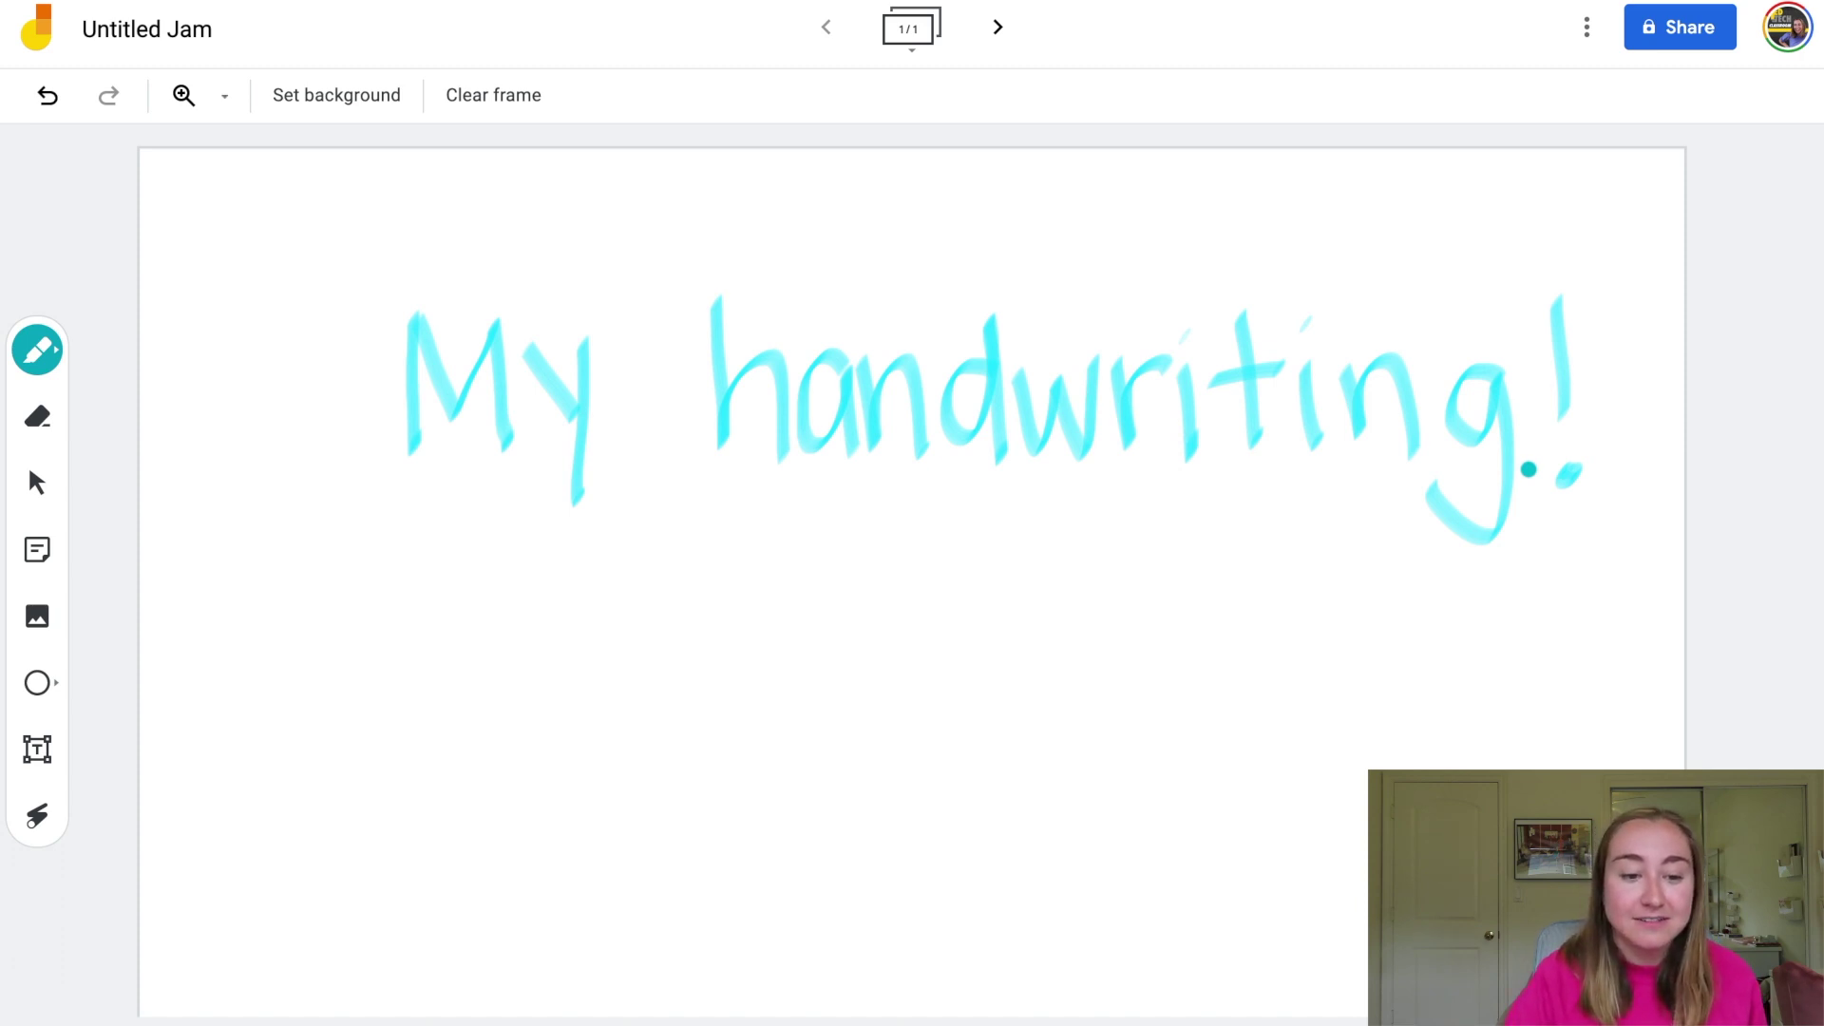
Step: Write 'Not' in teal on a new line below 'My handwriting!'
{"action": "left_click_drag", "start_coordinate": [220, 618], "coordinate": [222, 724]}
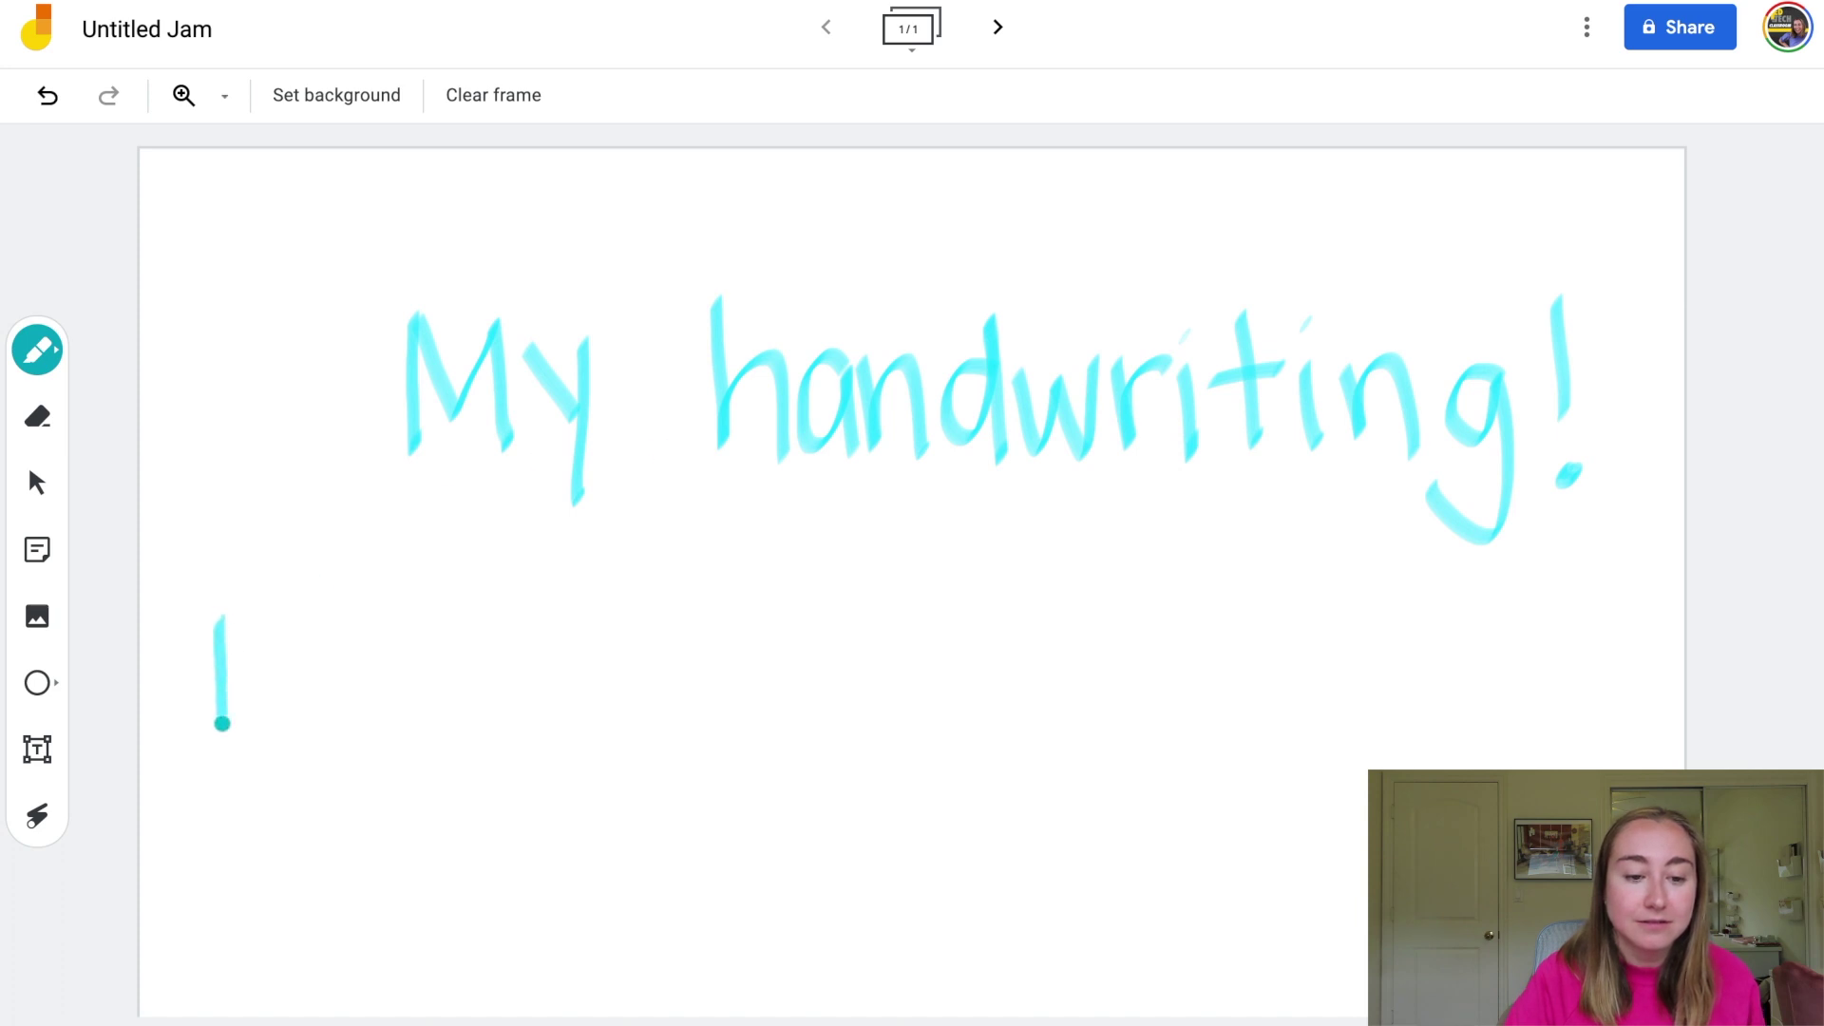
{"action": "mouse_move", "coordinate": [221, 619]}
{"action": "left_mouse_down"}
{"action": "mouse_move", "coordinate": [306, 733]}
{"action": "mouse_move", "coordinate": [310, 619]}
{"action": "mouse_move", "coordinate": [394, 651]}
{"action": "mouse_move", "coordinate": [344, 650]}
{"action": "left_mouse_up"}
{"action": "left_click_drag", "start_coordinate": [463, 605], "coordinate": [463, 722]}
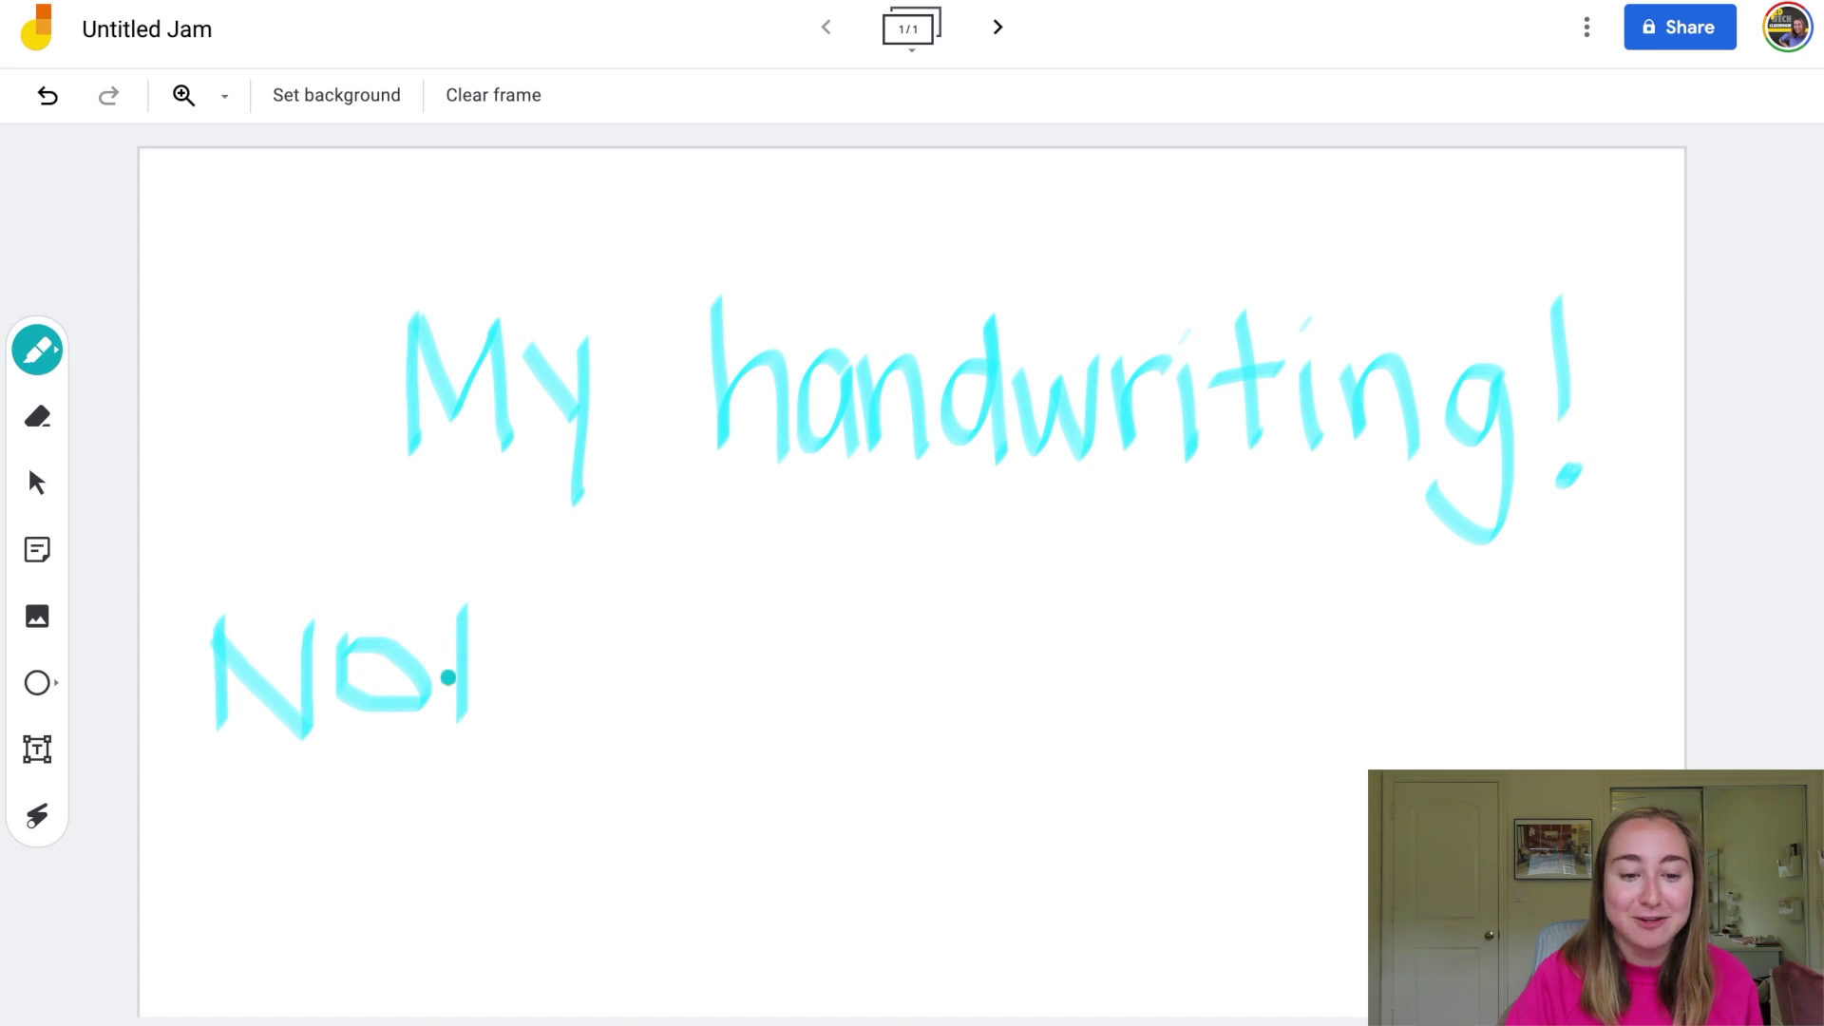
{"action": "mouse_move", "coordinate": [420, 646]}
{"action": "left_mouse_down"}
{"action": "mouse_move", "coordinate": [521, 646]}
{"action": "mouse_move", "coordinate": [670, 757]}
{"action": "left_mouse_up"}
Step: Follow it with 'my handwriting' to complete the second line
{"action": "mouse_move", "coordinate": [676, 676]}
{"action": "left_mouse_down"}
{"action": "mouse_move", "coordinate": [724, 685]}
{"action": "mouse_move", "coordinate": [681, 861]}
{"action": "left_mouse_up"}
{"action": "left_click_drag", "start_coordinate": [820, 596], "coordinate": [870, 751]}
{"action": "mouse_move", "coordinate": [926, 677]}
{"action": "left_mouse_down"}
{"action": "mouse_move", "coordinate": [872, 711]}
{"action": "mouse_move", "coordinate": [941, 777]}
{"action": "left_mouse_up"}
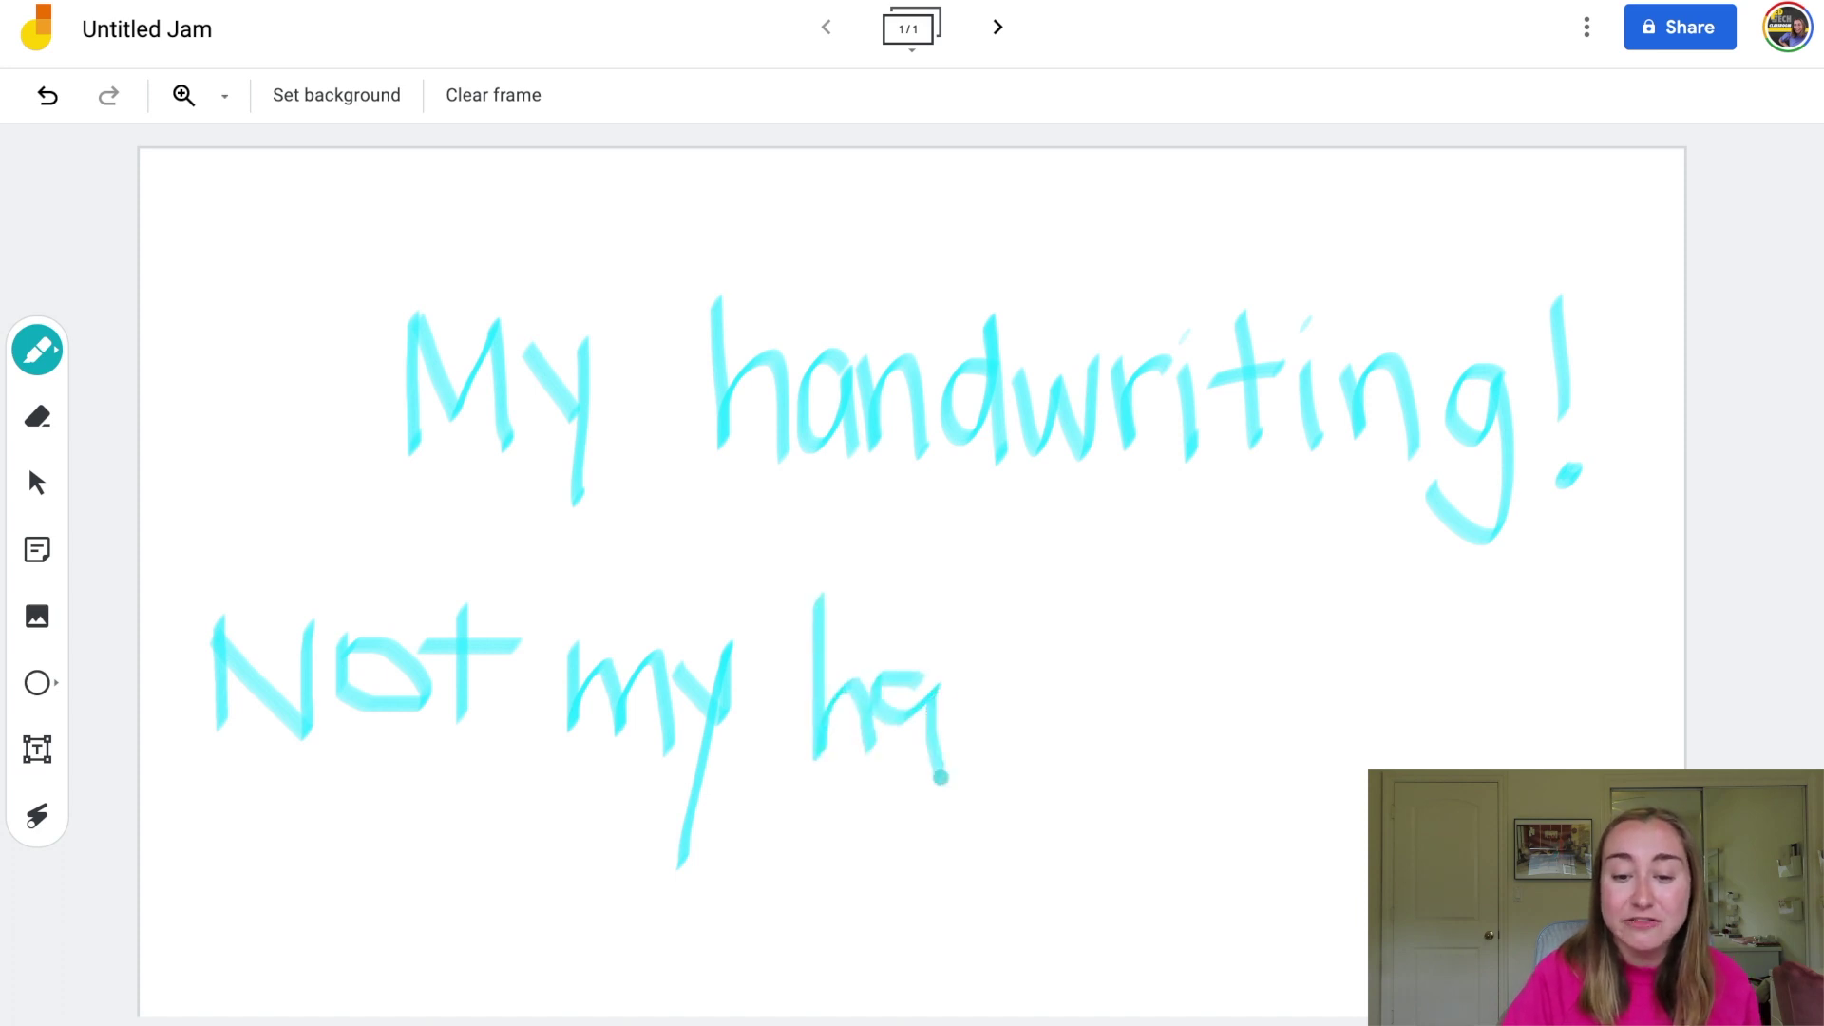
{"action": "mouse_move", "coordinate": [956, 708]}
{"action": "left_mouse_down"}
{"action": "mouse_move", "coordinate": [955, 747]}
{"action": "mouse_move", "coordinate": [1041, 774]}
{"action": "left_mouse_up"}
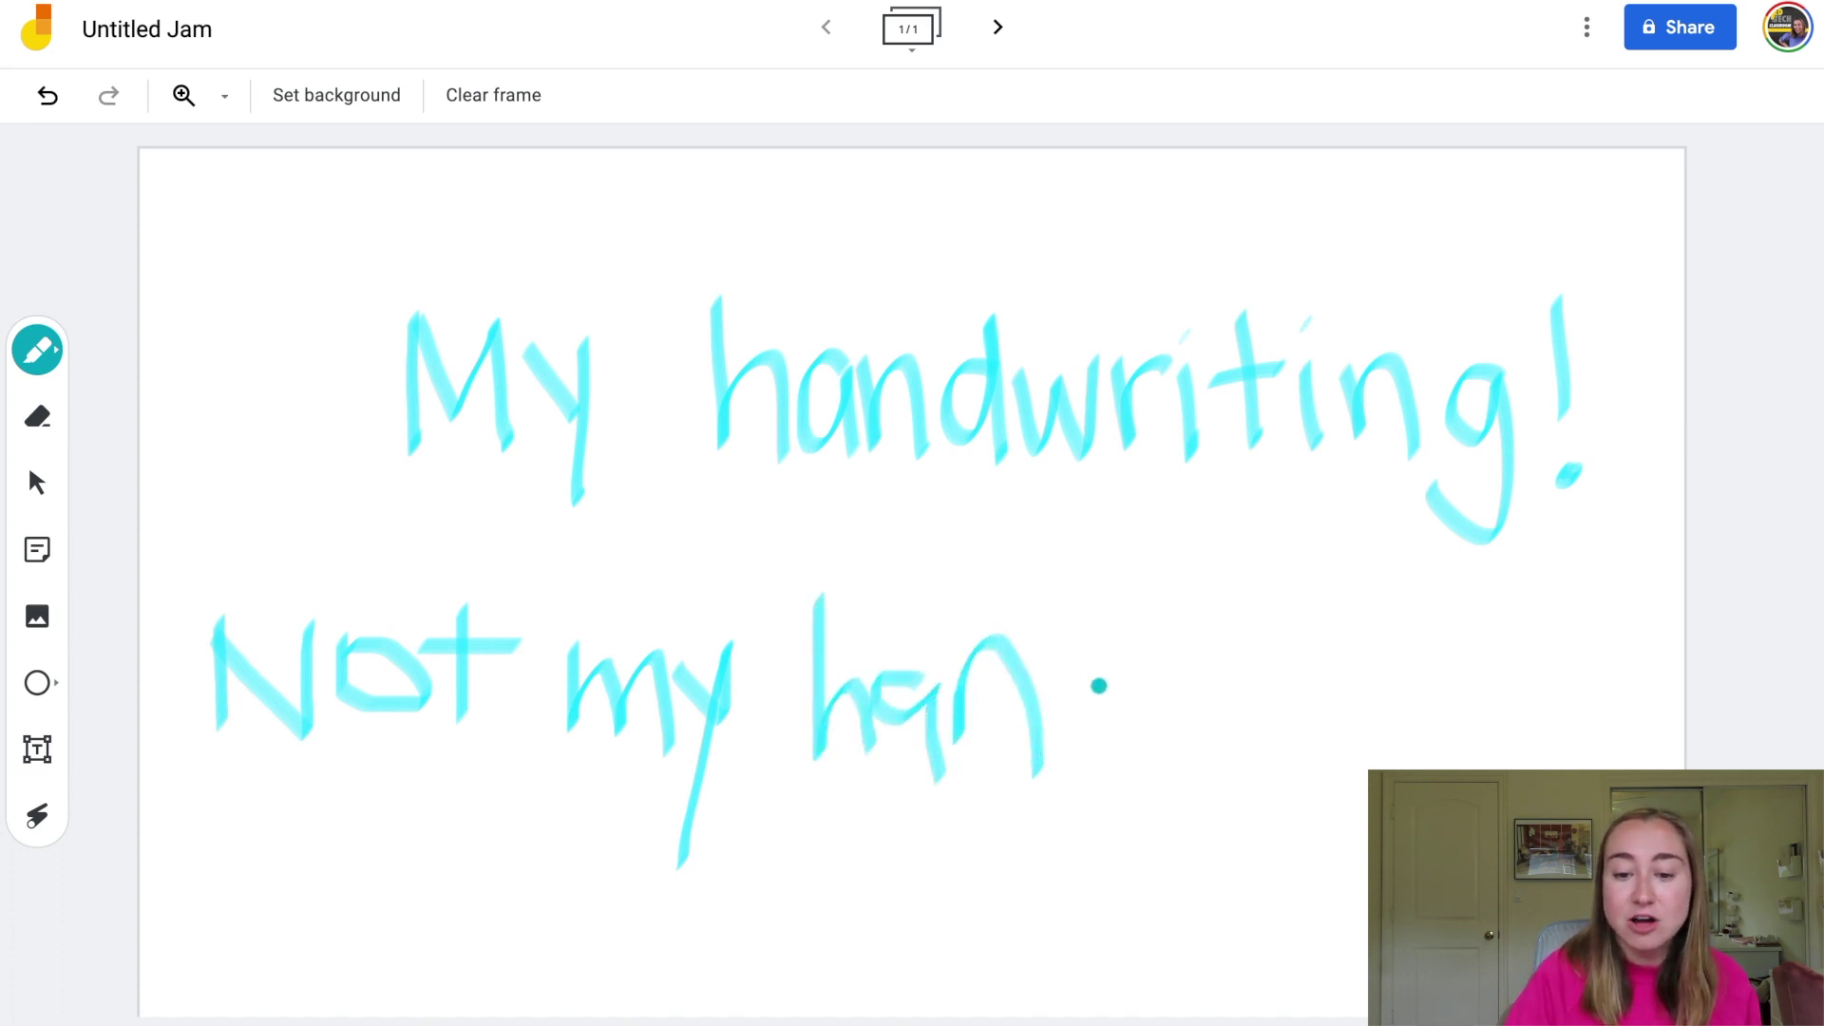
{"action": "mouse_move", "coordinate": [1100, 685]}
{"action": "left_mouse_down"}
{"action": "mouse_move", "coordinate": [1056, 717]}
{"action": "mouse_move", "coordinate": [1102, 696]}
{"action": "left_mouse_up"}
{"action": "left_click_drag", "start_coordinate": [1102, 613], "coordinate": [1130, 772]}
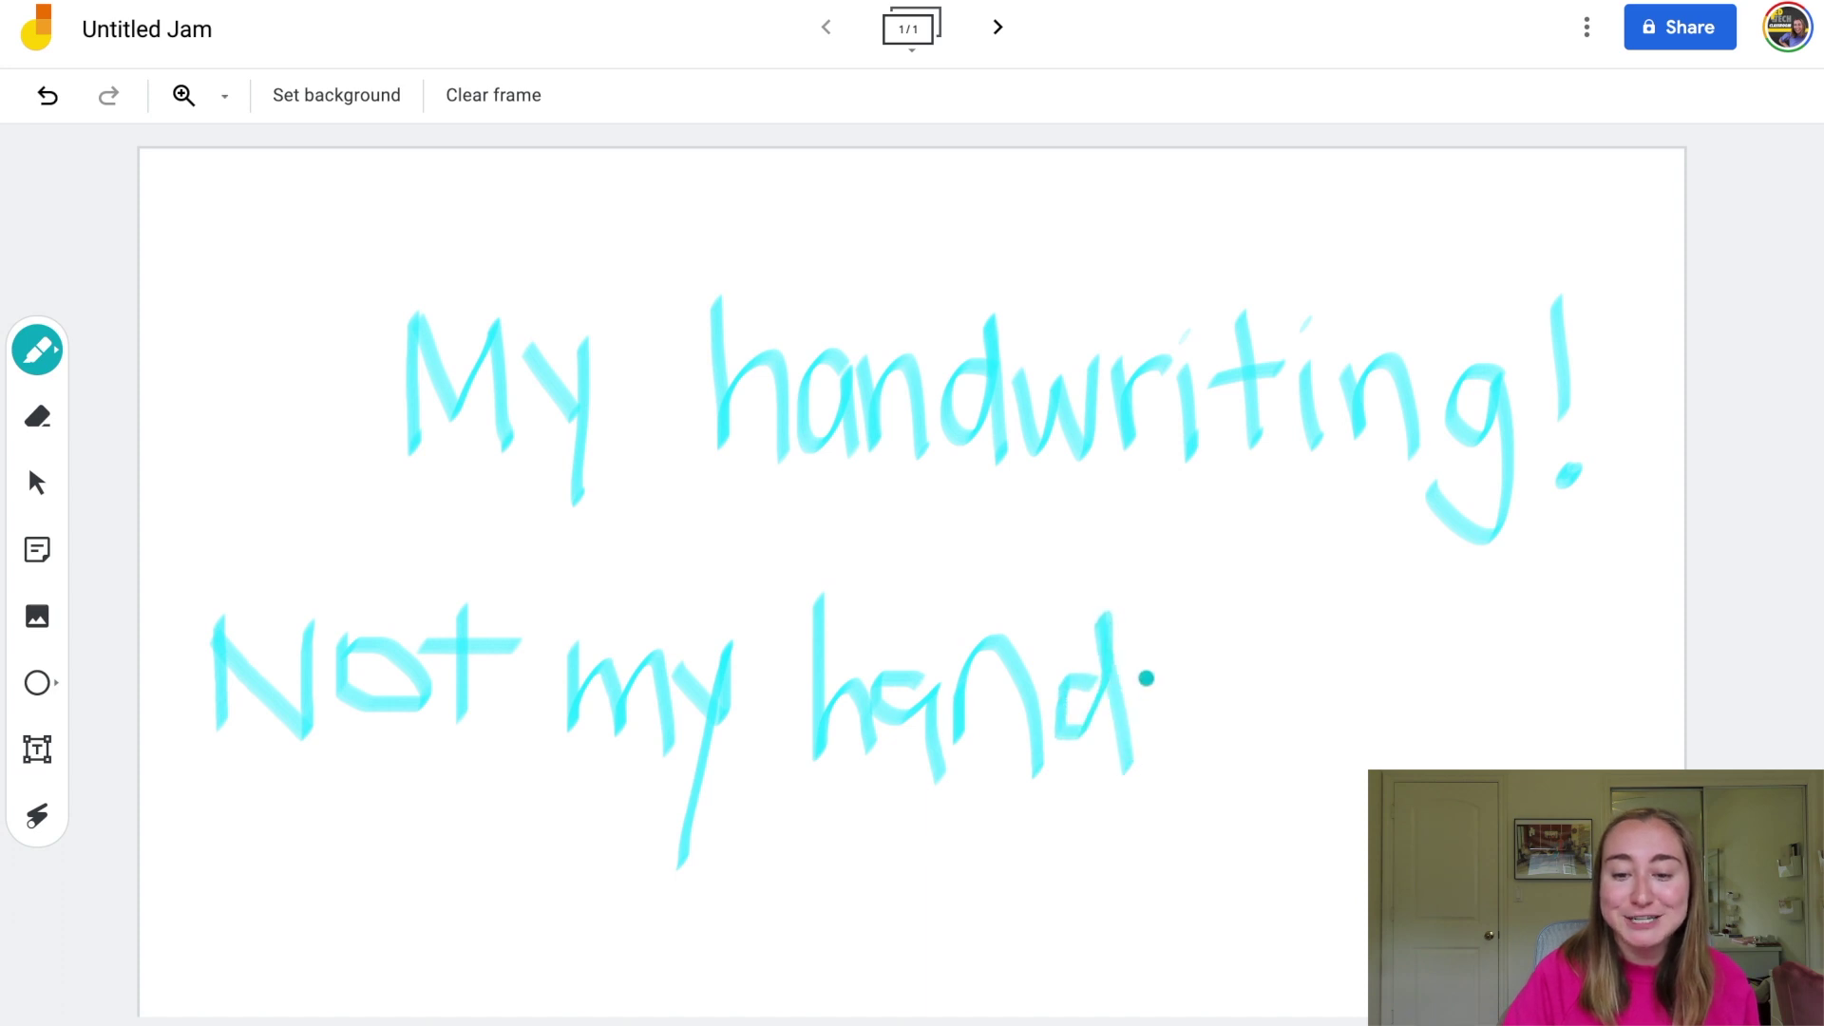
{"action": "mouse_move", "coordinate": [1147, 678]}
{"action": "left_mouse_down"}
{"action": "mouse_move", "coordinate": [1177, 693]}
{"action": "mouse_move", "coordinate": [1225, 653]}
{"action": "mouse_move", "coordinate": [1254, 725]}
{"action": "mouse_move", "coordinate": [1297, 616]}
{"action": "mouse_move", "coordinate": [1305, 730]}
{"action": "left_mouse_up"}
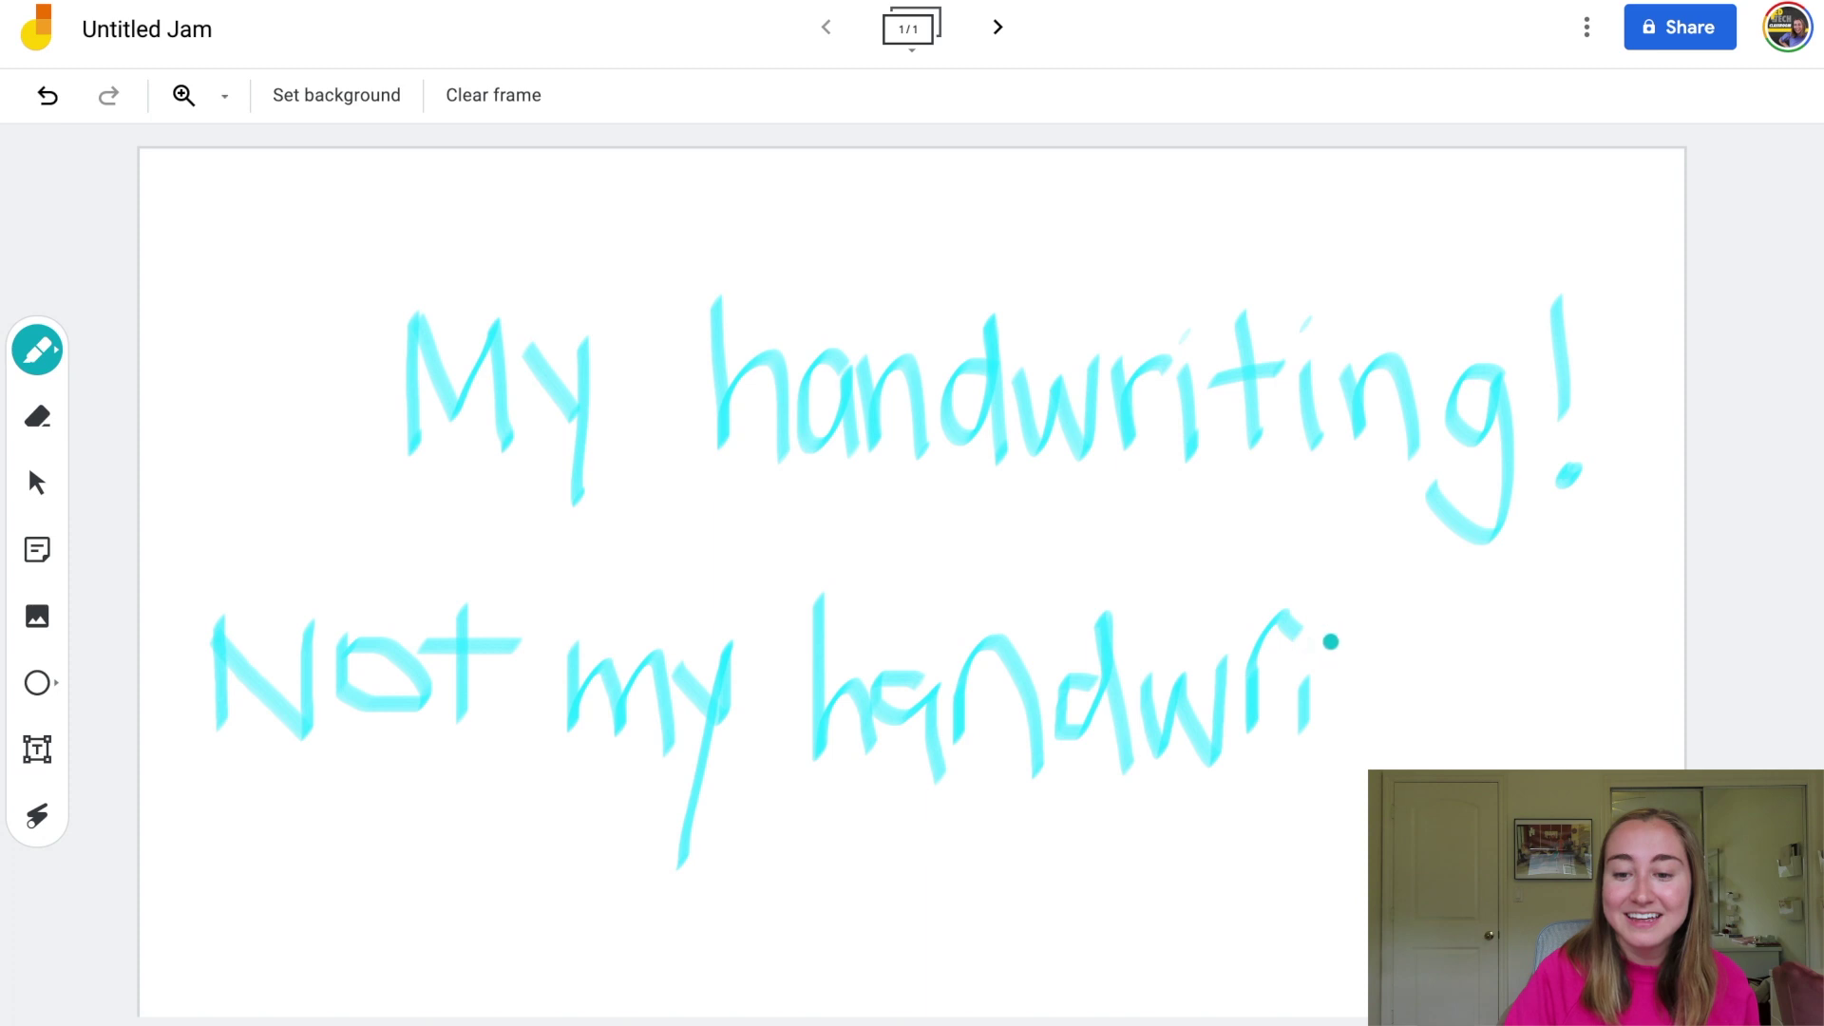
{"action": "left_click_drag", "start_coordinate": [1368, 608], "coordinate": [1370, 737]}
{"action": "mouse_move", "coordinate": [1336, 667]}
{"action": "left_mouse_down"}
{"action": "mouse_move", "coordinate": [1416, 665]}
{"action": "mouse_move", "coordinate": [1433, 744]}
{"action": "left_mouse_up"}
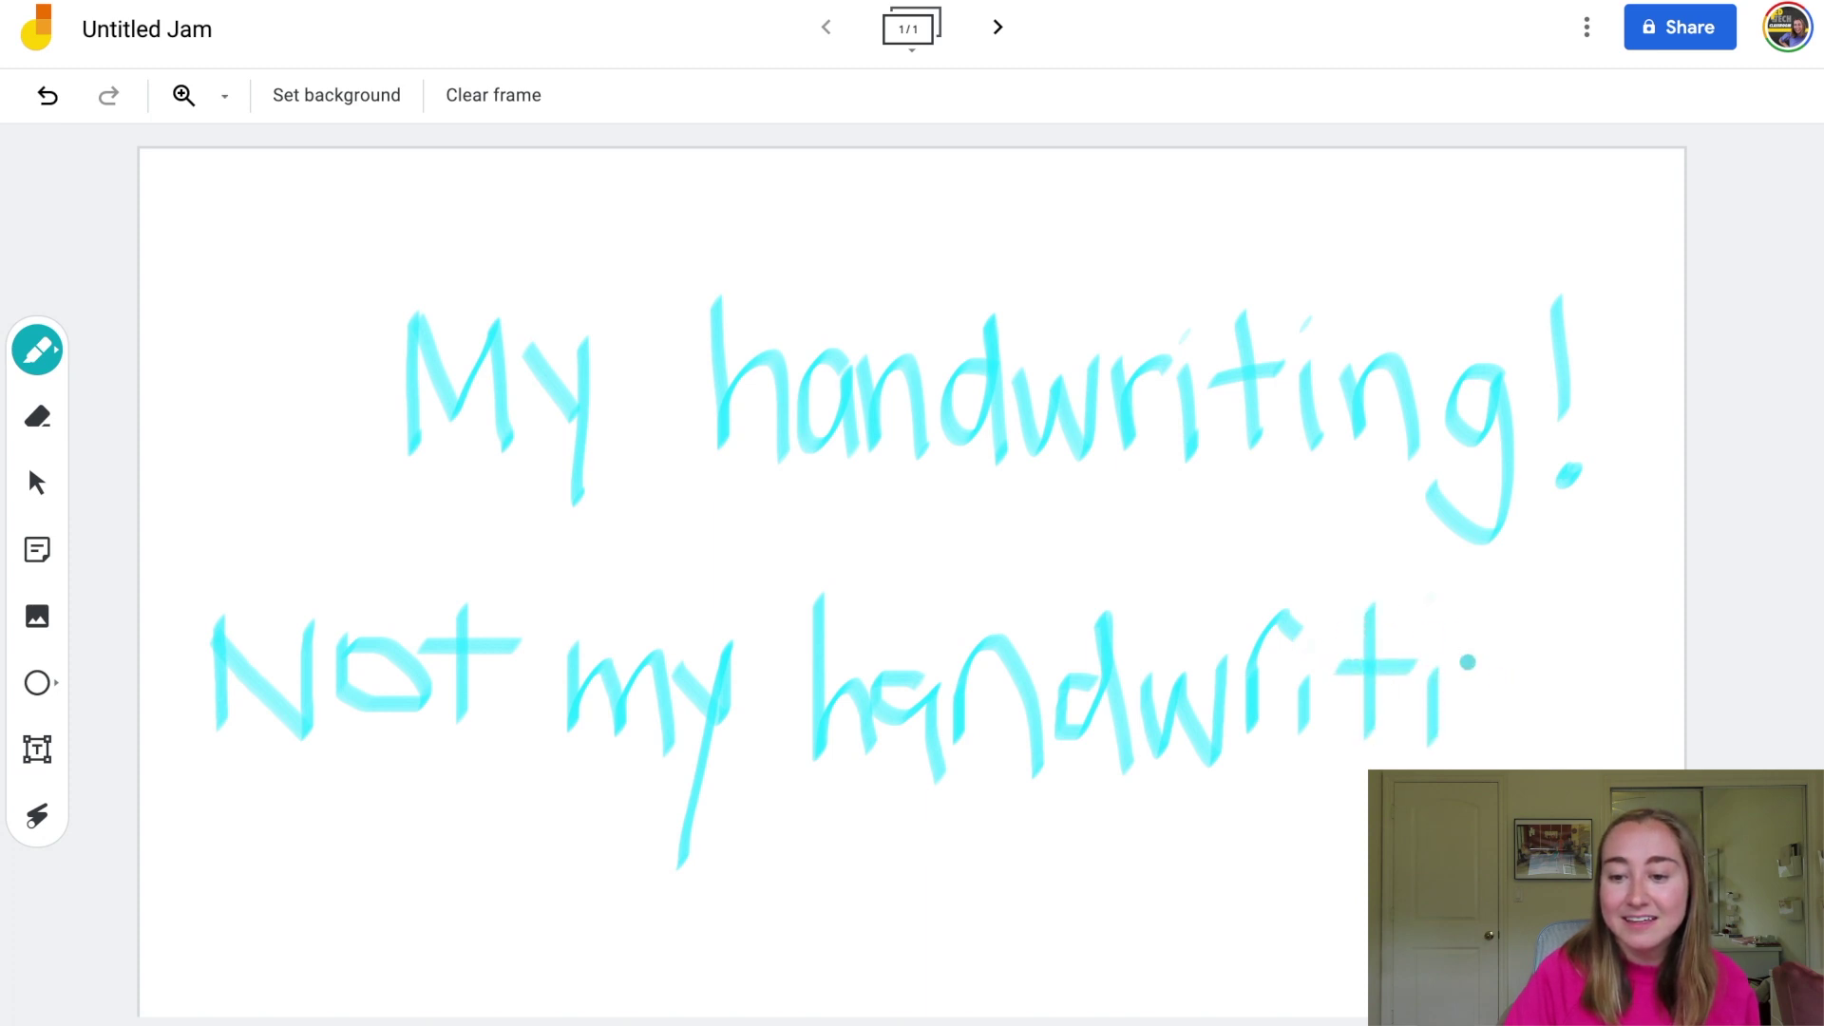
{"action": "left_click_drag", "start_coordinate": [1468, 662], "coordinate": [1533, 750]}
{"action": "mouse_move", "coordinate": [1587, 669]}
{"action": "left_mouse_down"}
{"action": "mouse_move", "coordinate": [1558, 695]}
{"action": "mouse_move", "coordinate": [1612, 746]}
{"action": "left_mouse_up"}
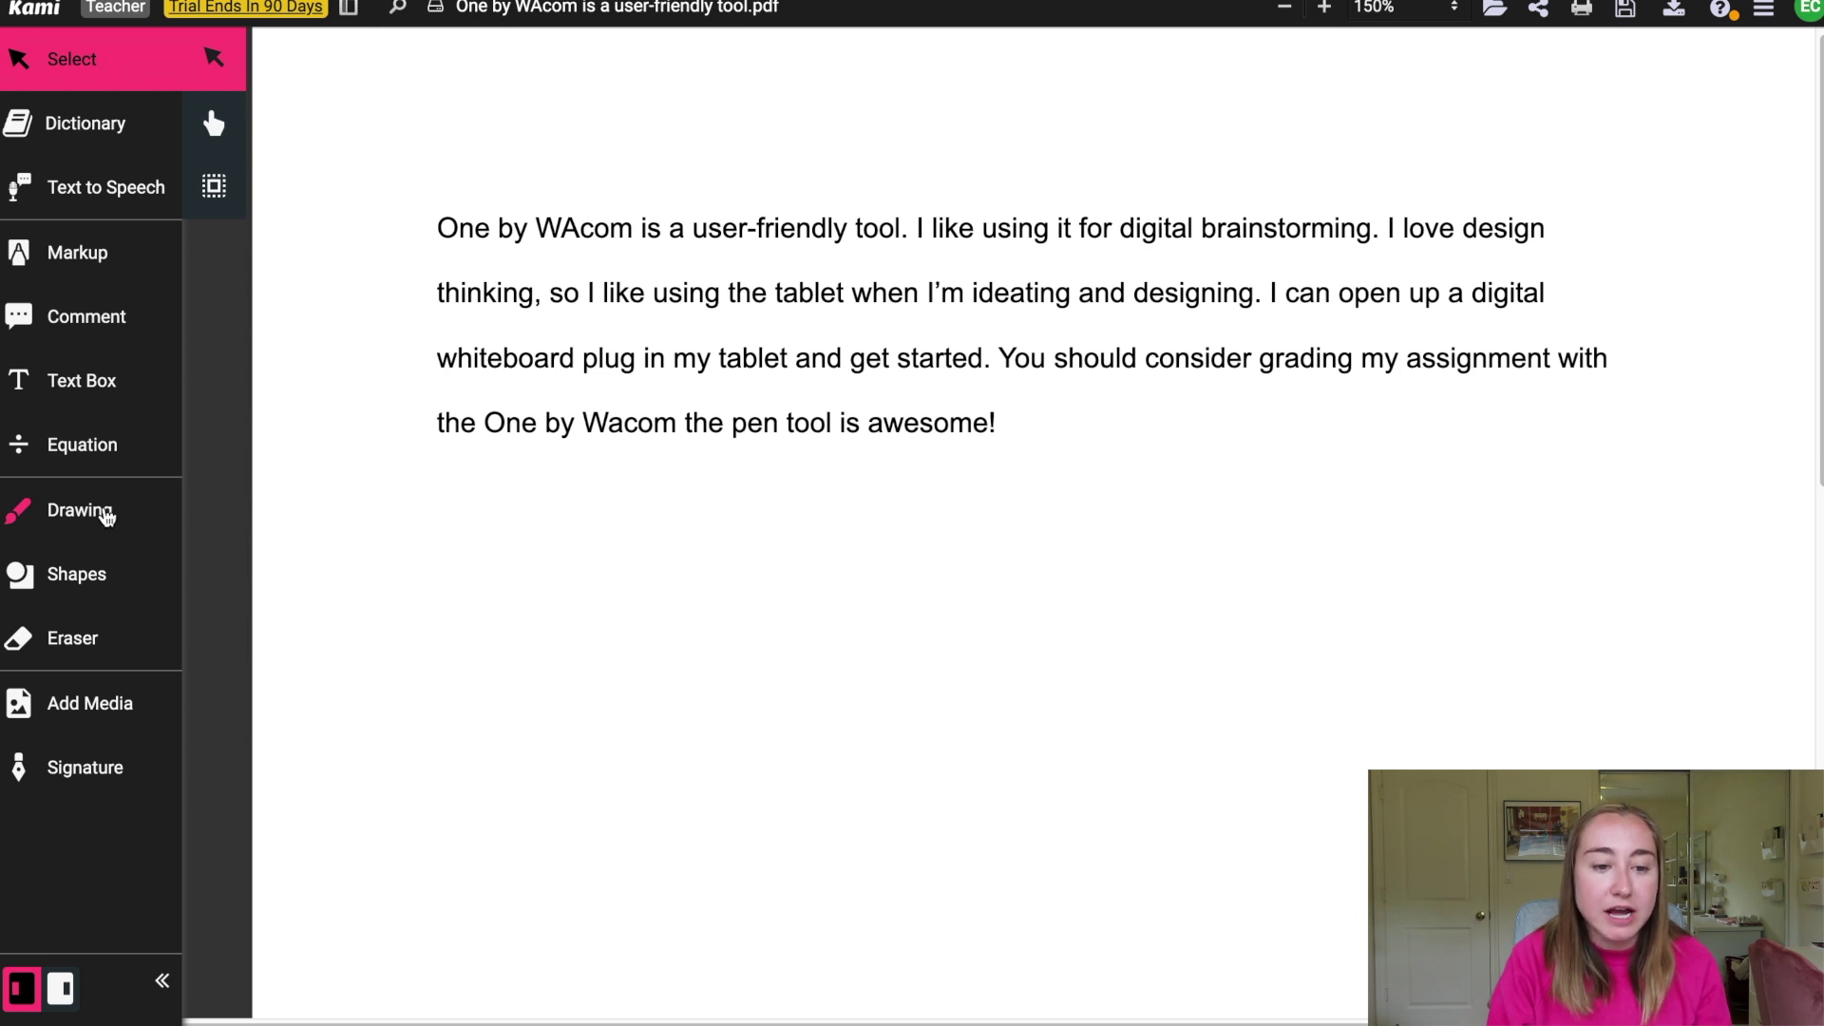
Step: Choose freehand Drawing, check stroke thickness and transparency, and pick purple from the colour palette
{"action": "left_click", "coordinate": [133, 516]}
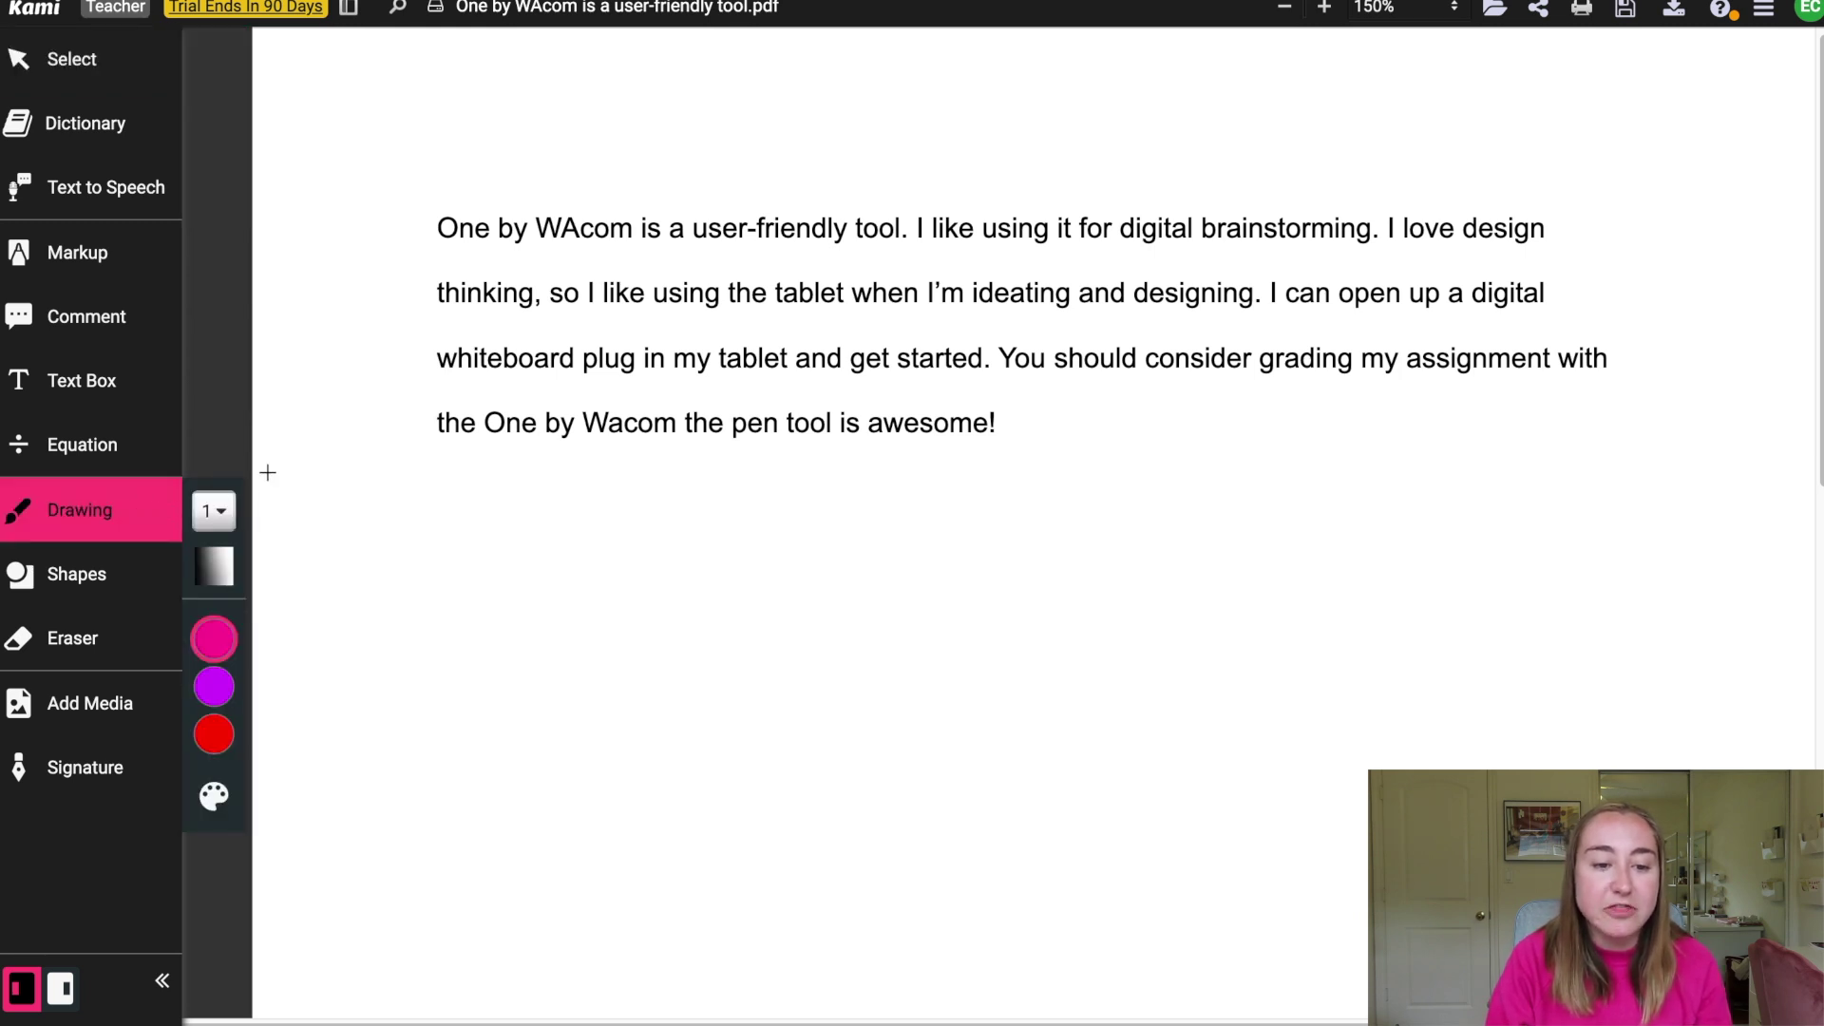
{"action": "left_click", "coordinate": [215, 512]}
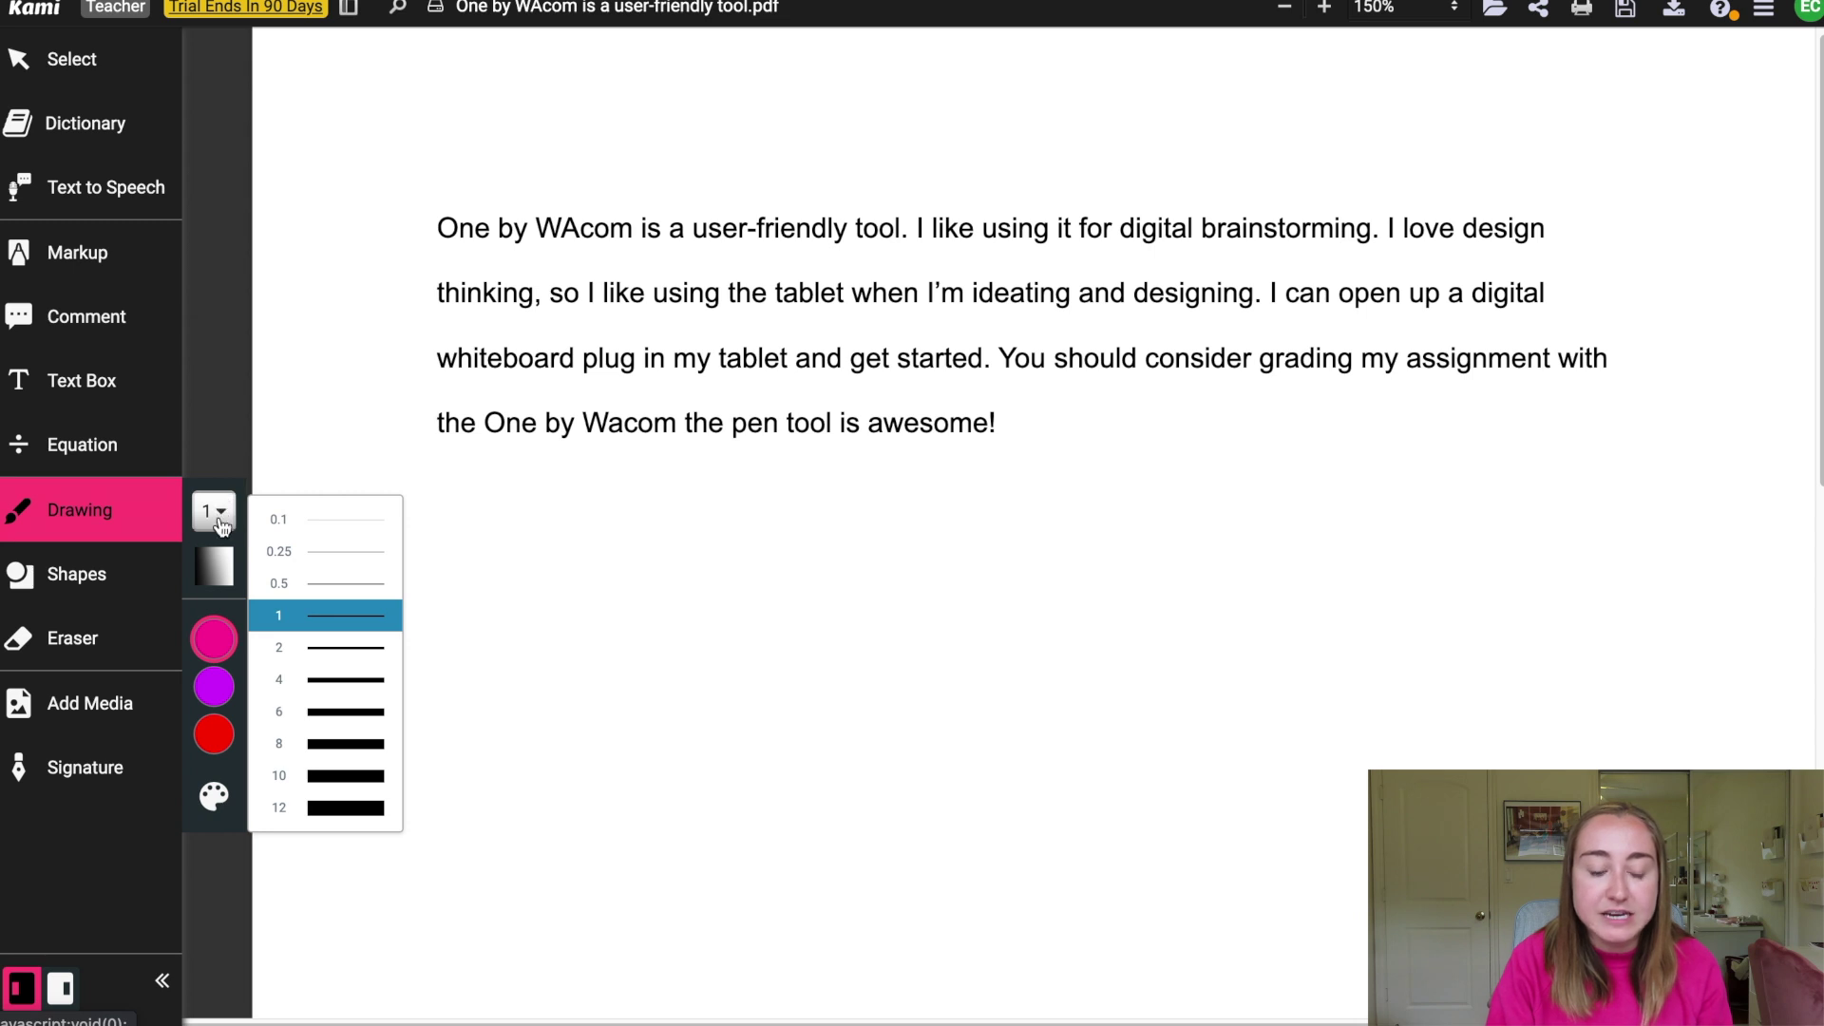
{"action": "left_click", "coordinate": [214, 571]}
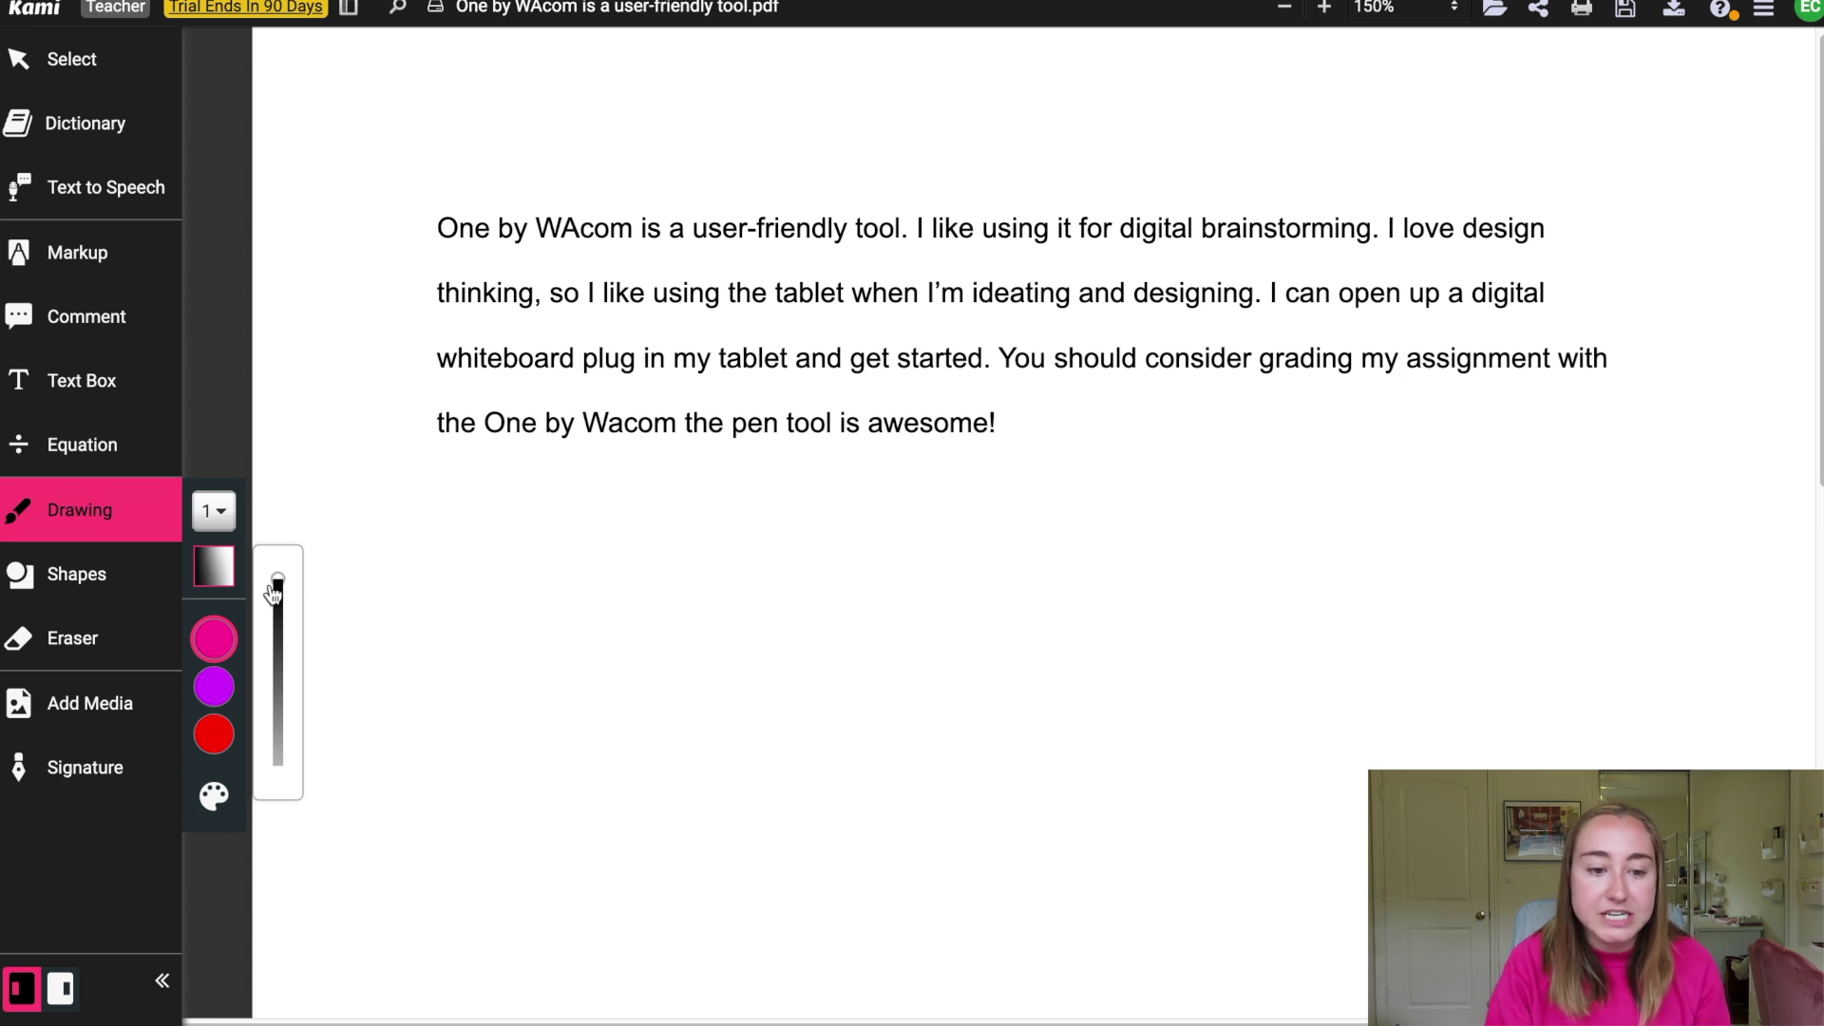
{"action": "left_click", "coordinate": [213, 638]}
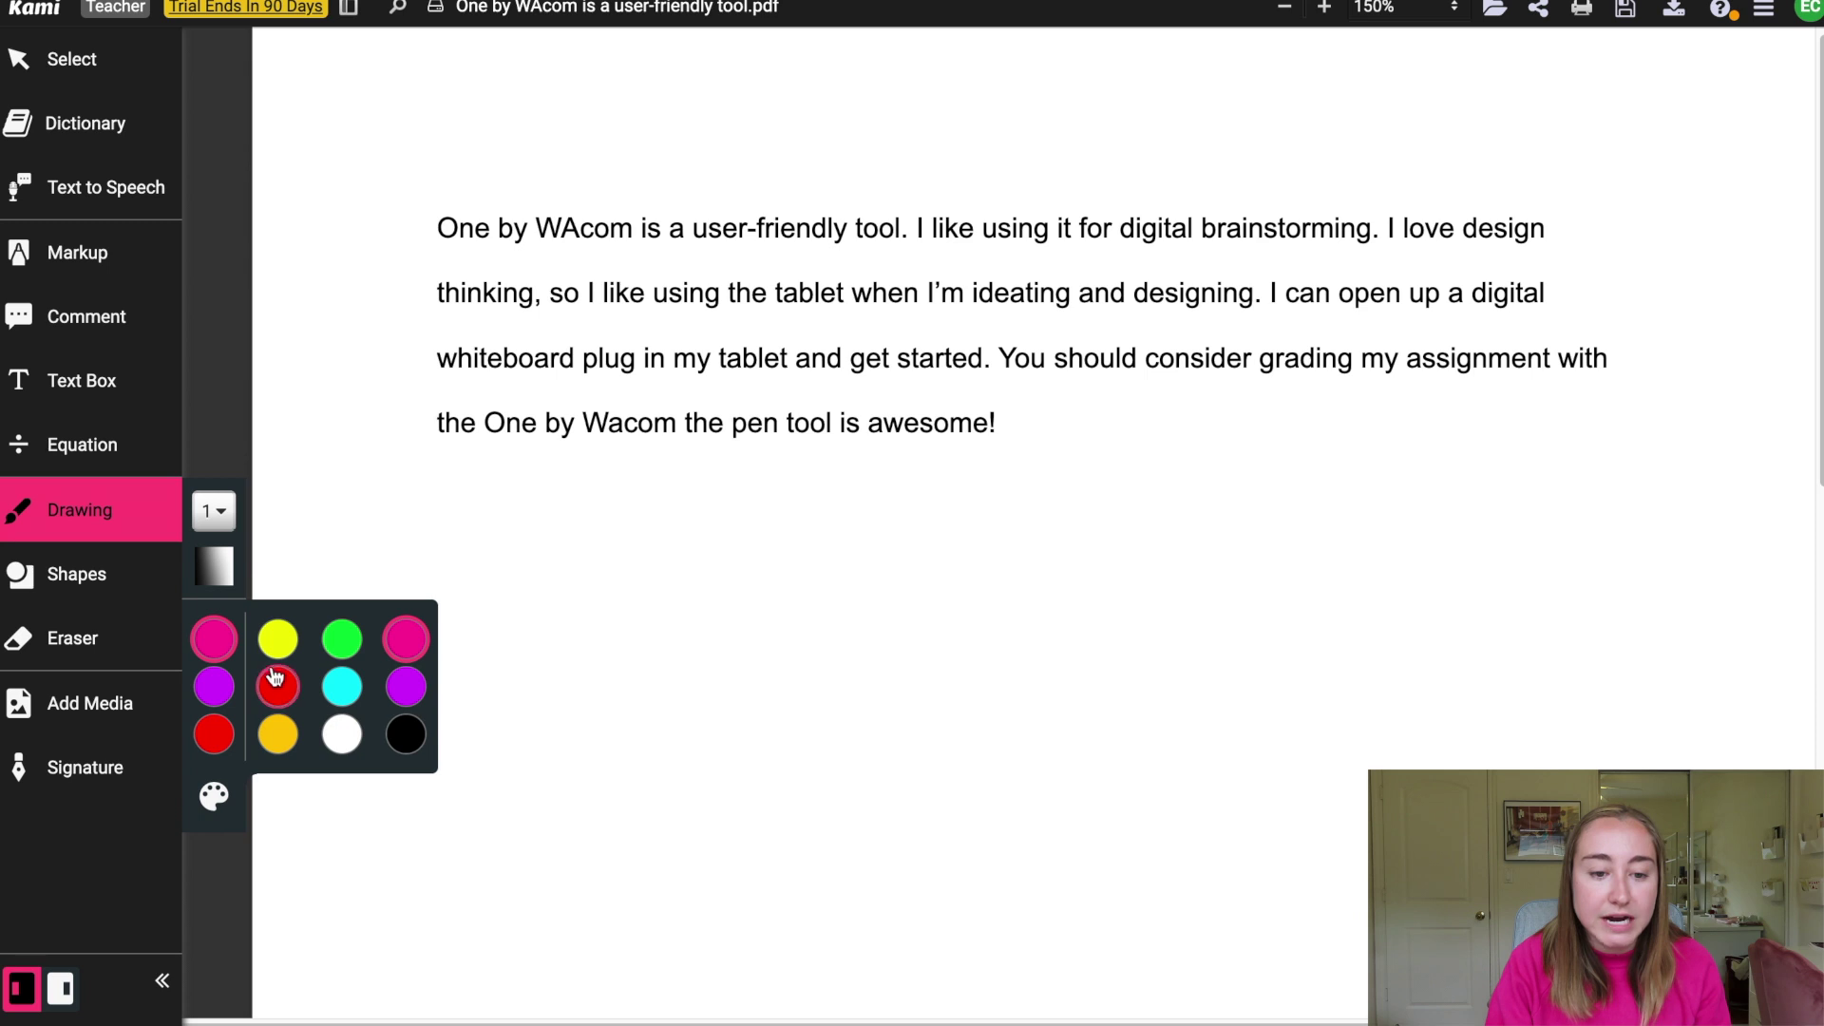
{"action": "left_click", "coordinate": [405, 686]}
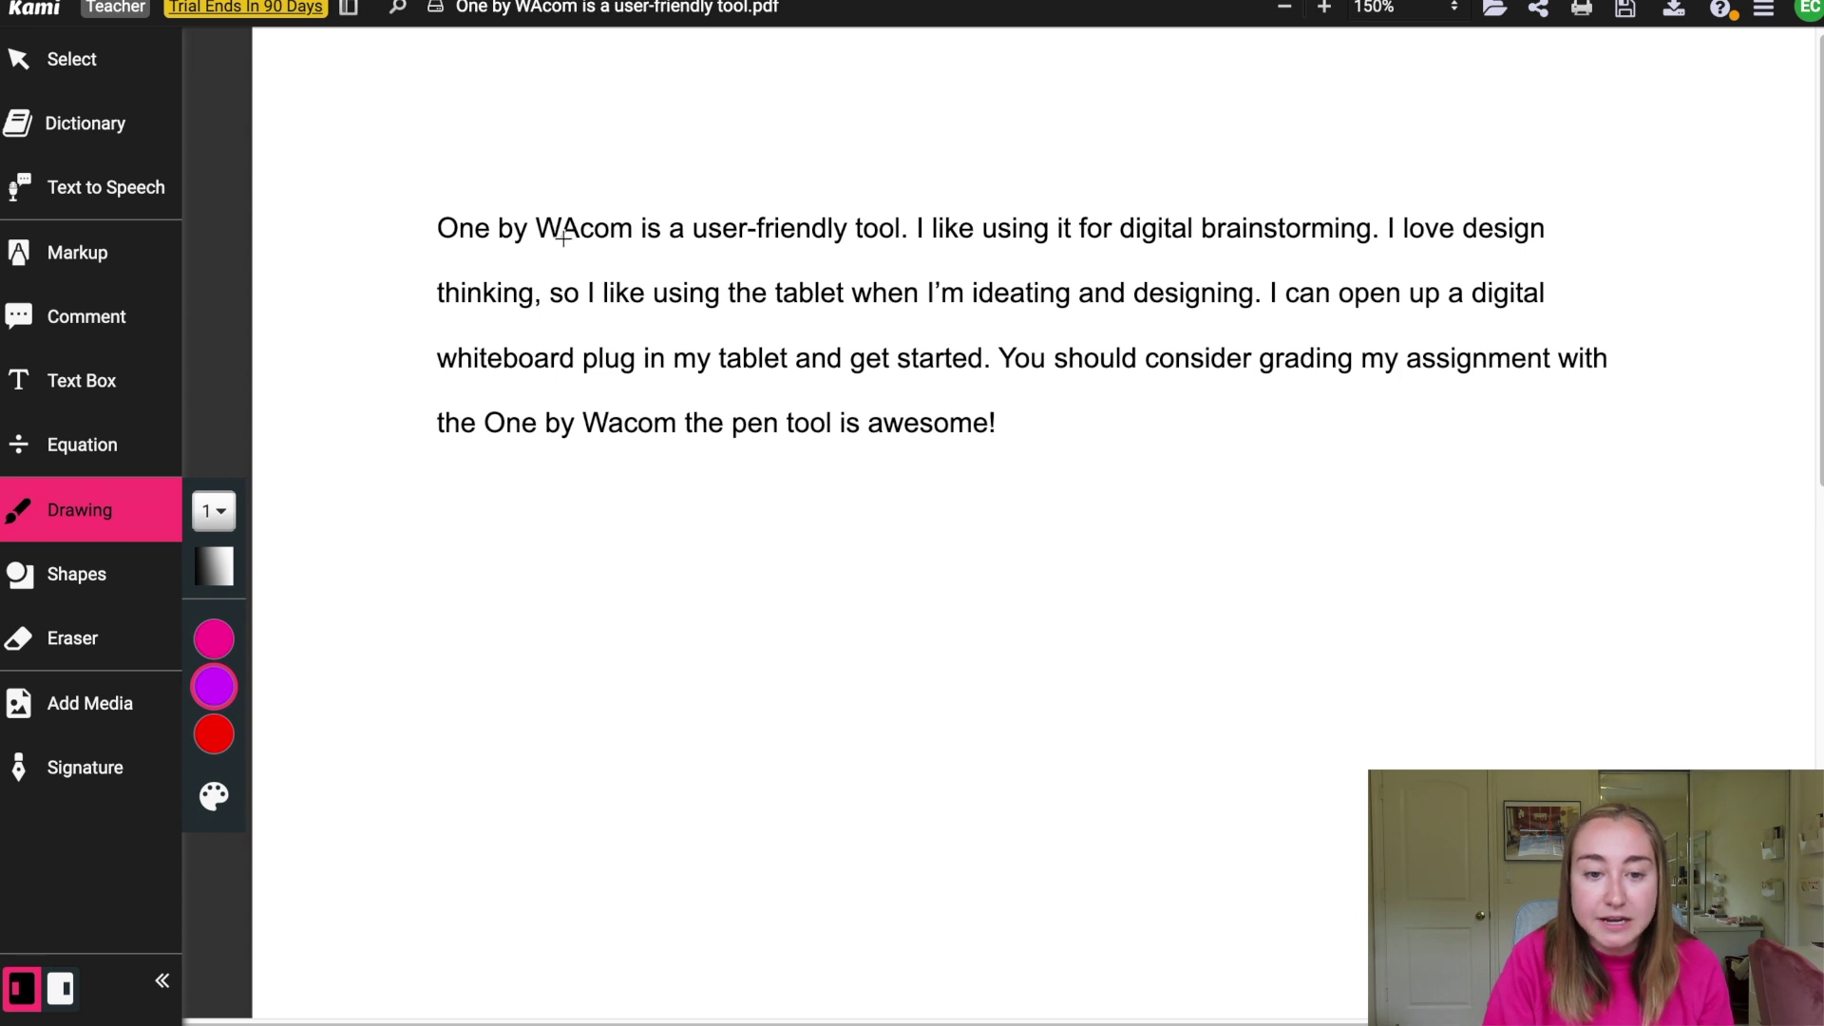
Step: Slash the capital A in WAcom, add commas after whiteboard and tablet, and a full stop after Wacom
{"action": "mouse_move", "coordinate": [551, 251]}
{"action": "left_mouse_down"}
{"action": "mouse_move", "coordinate": [580, 215]}
{"action": "mouse_move", "coordinate": [568, 188]}
{"action": "mouse_move", "coordinate": [583, 201]}
{"action": "left_mouse_up"}
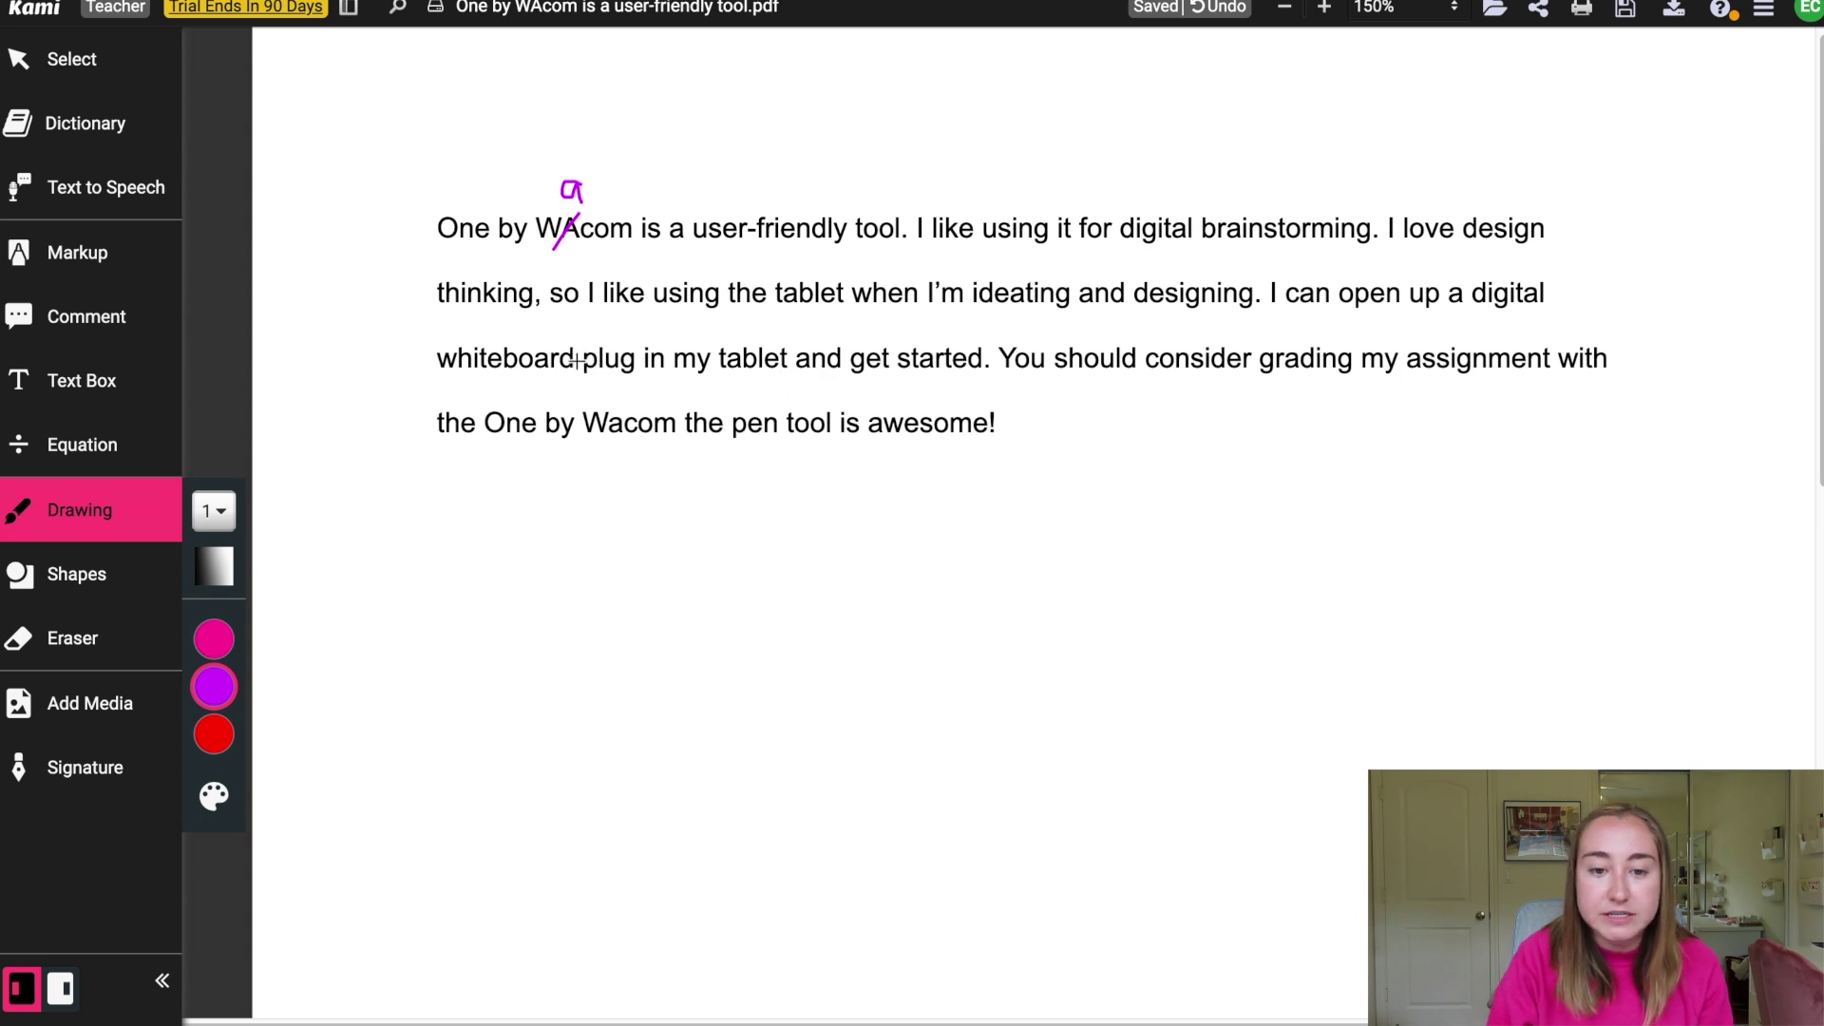
{"action": "left_click_drag", "start_coordinate": [578, 360], "coordinate": [576, 377]}
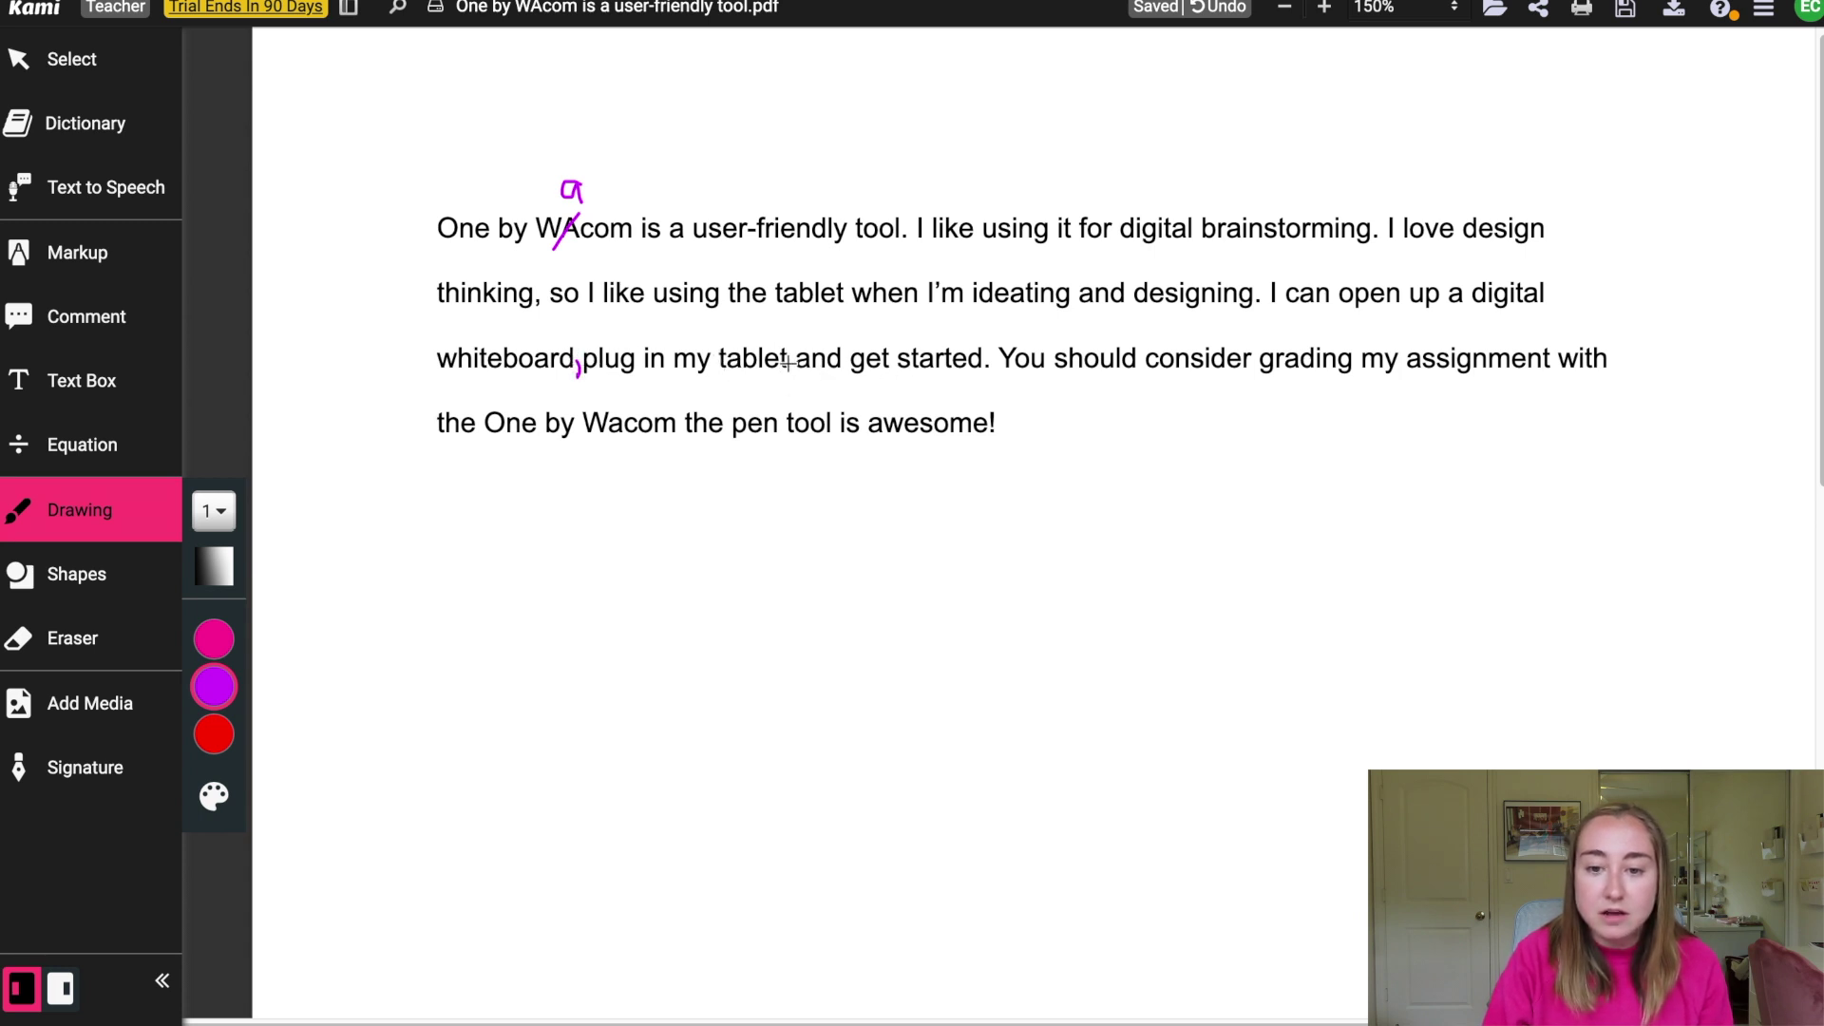
{"action": "left_click_drag", "start_coordinate": [786, 362], "coordinate": [790, 376]}
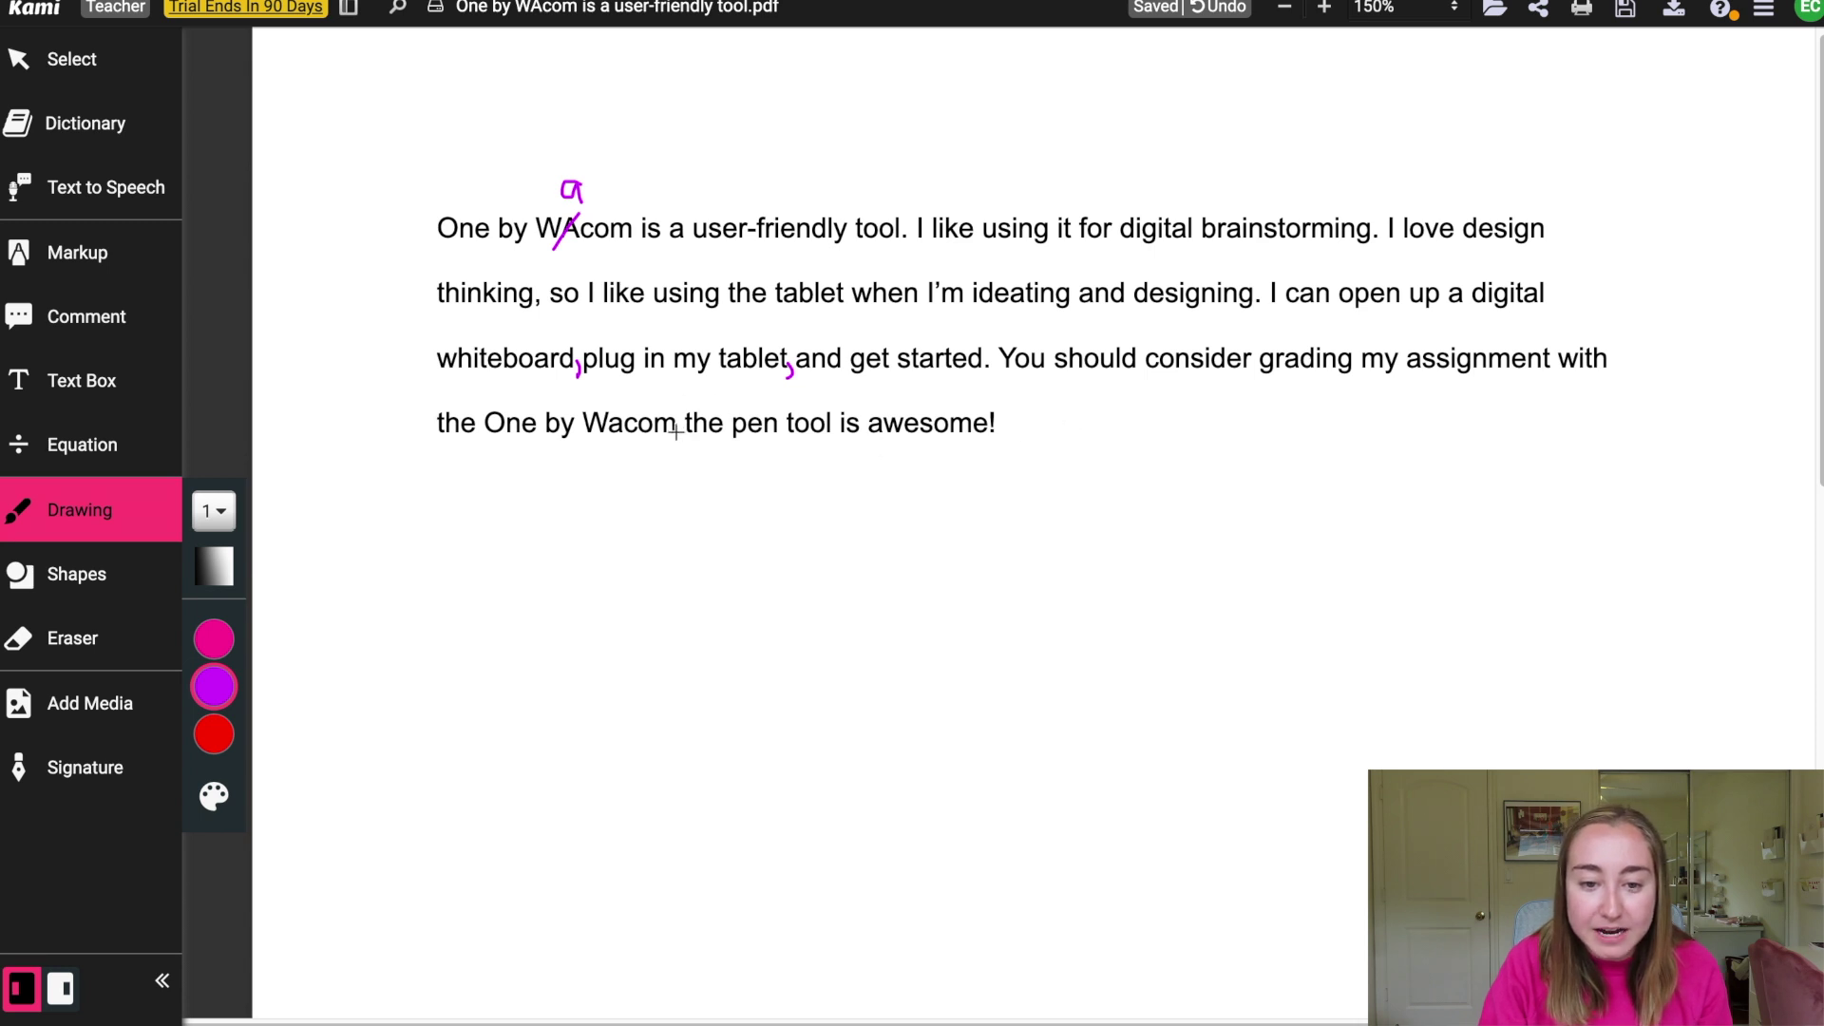
{"action": "left_click_drag", "start_coordinate": [679, 425], "coordinate": [710, 398]}
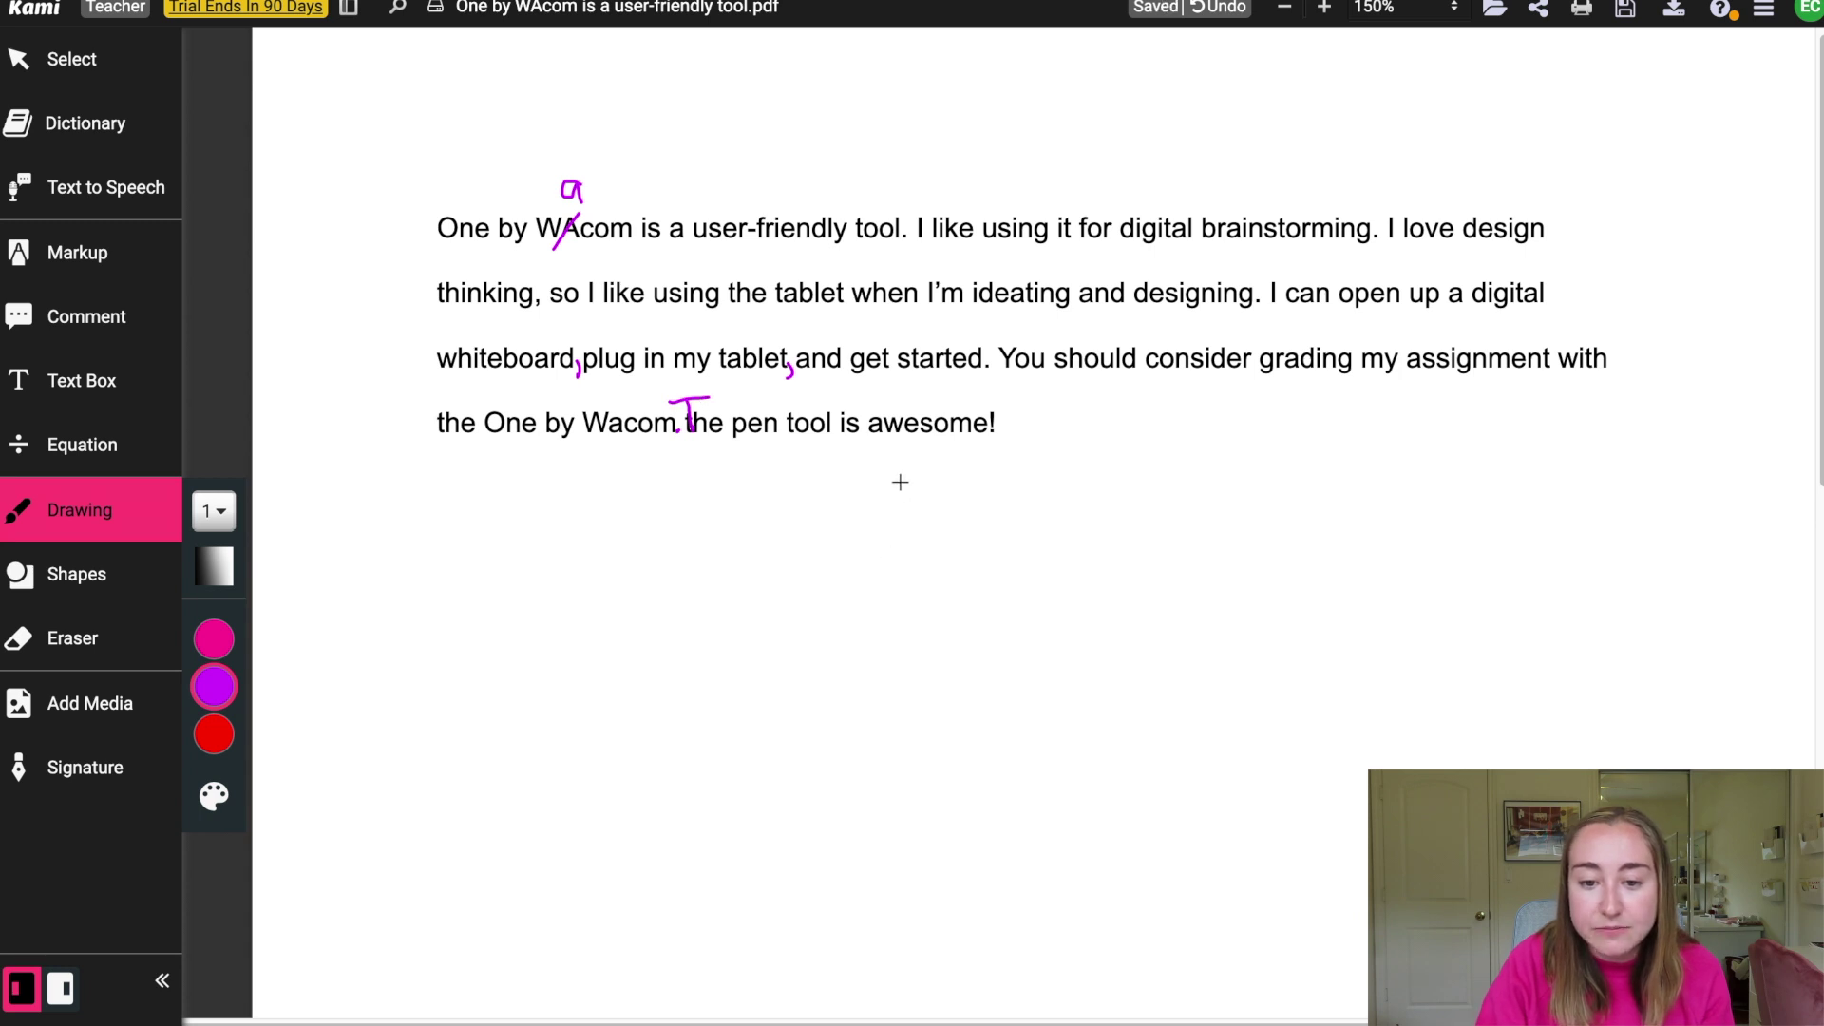
Step: Handwrite 'Great Work!' in purple below the paragraph
{"action": "mouse_move", "coordinate": [900, 475]}
{"action": "left_mouse_down"}
{"action": "mouse_move", "coordinate": [882, 473]}
{"action": "mouse_move", "coordinate": [922, 521]}
{"action": "left_mouse_up"}
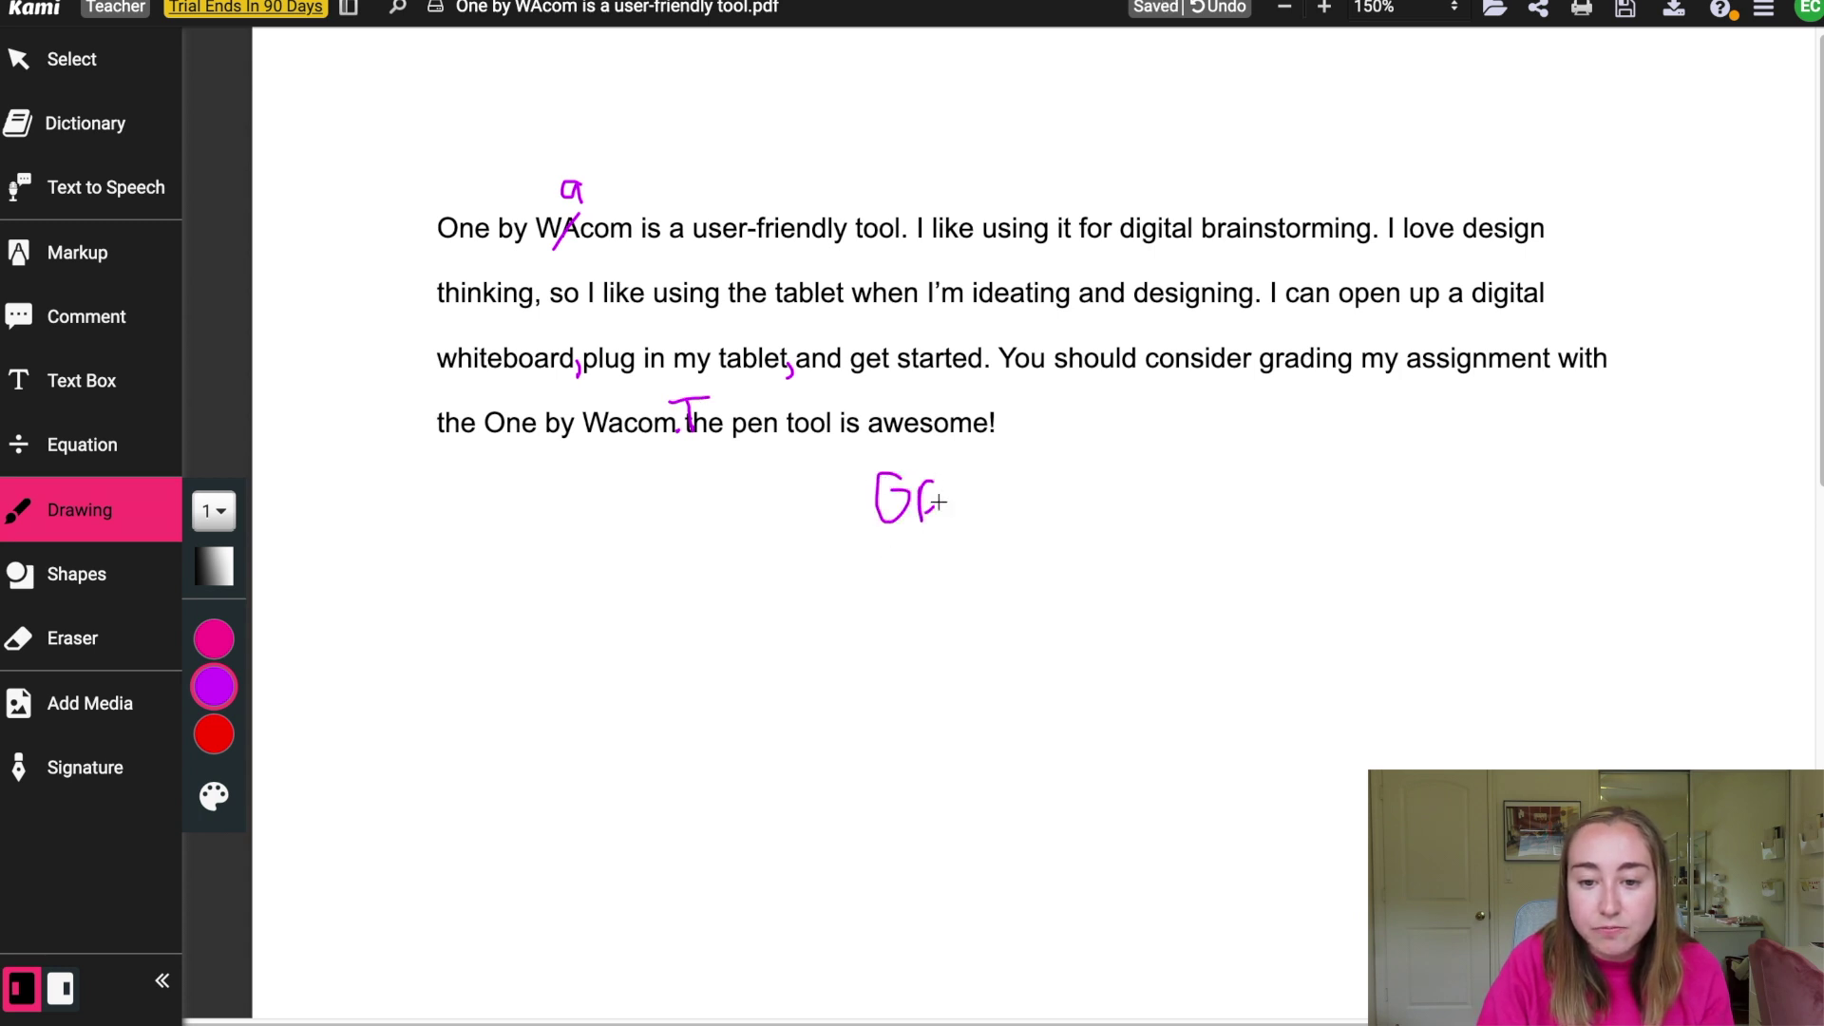
{"action": "mouse_move", "coordinate": [938, 503]}
{"action": "left_mouse_down"}
{"action": "mouse_move", "coordinate": [978, 496]}
{"action": "mouse_move", "coordinate": [982, 468]}
{"action": "mouse_move", "coordinate": [1088, 472]}
{"action": "mouse_move", "coordinate": [1117, 492]}
{"action": "mouse_move", "coordinate": [1155, 473]}
{"action": "mouse_move", "coordinate": [1146, 522]}
{"action": "mouse_move", "coordinate": [1176, 520]}
{"action": "left_mouse_up"}
{"action": "left_click_drag", "start_coordinate": [1180, 452], "coordinate": [1181, 504]}
{"action": "left_click", "coordinate": [1183, 520]}
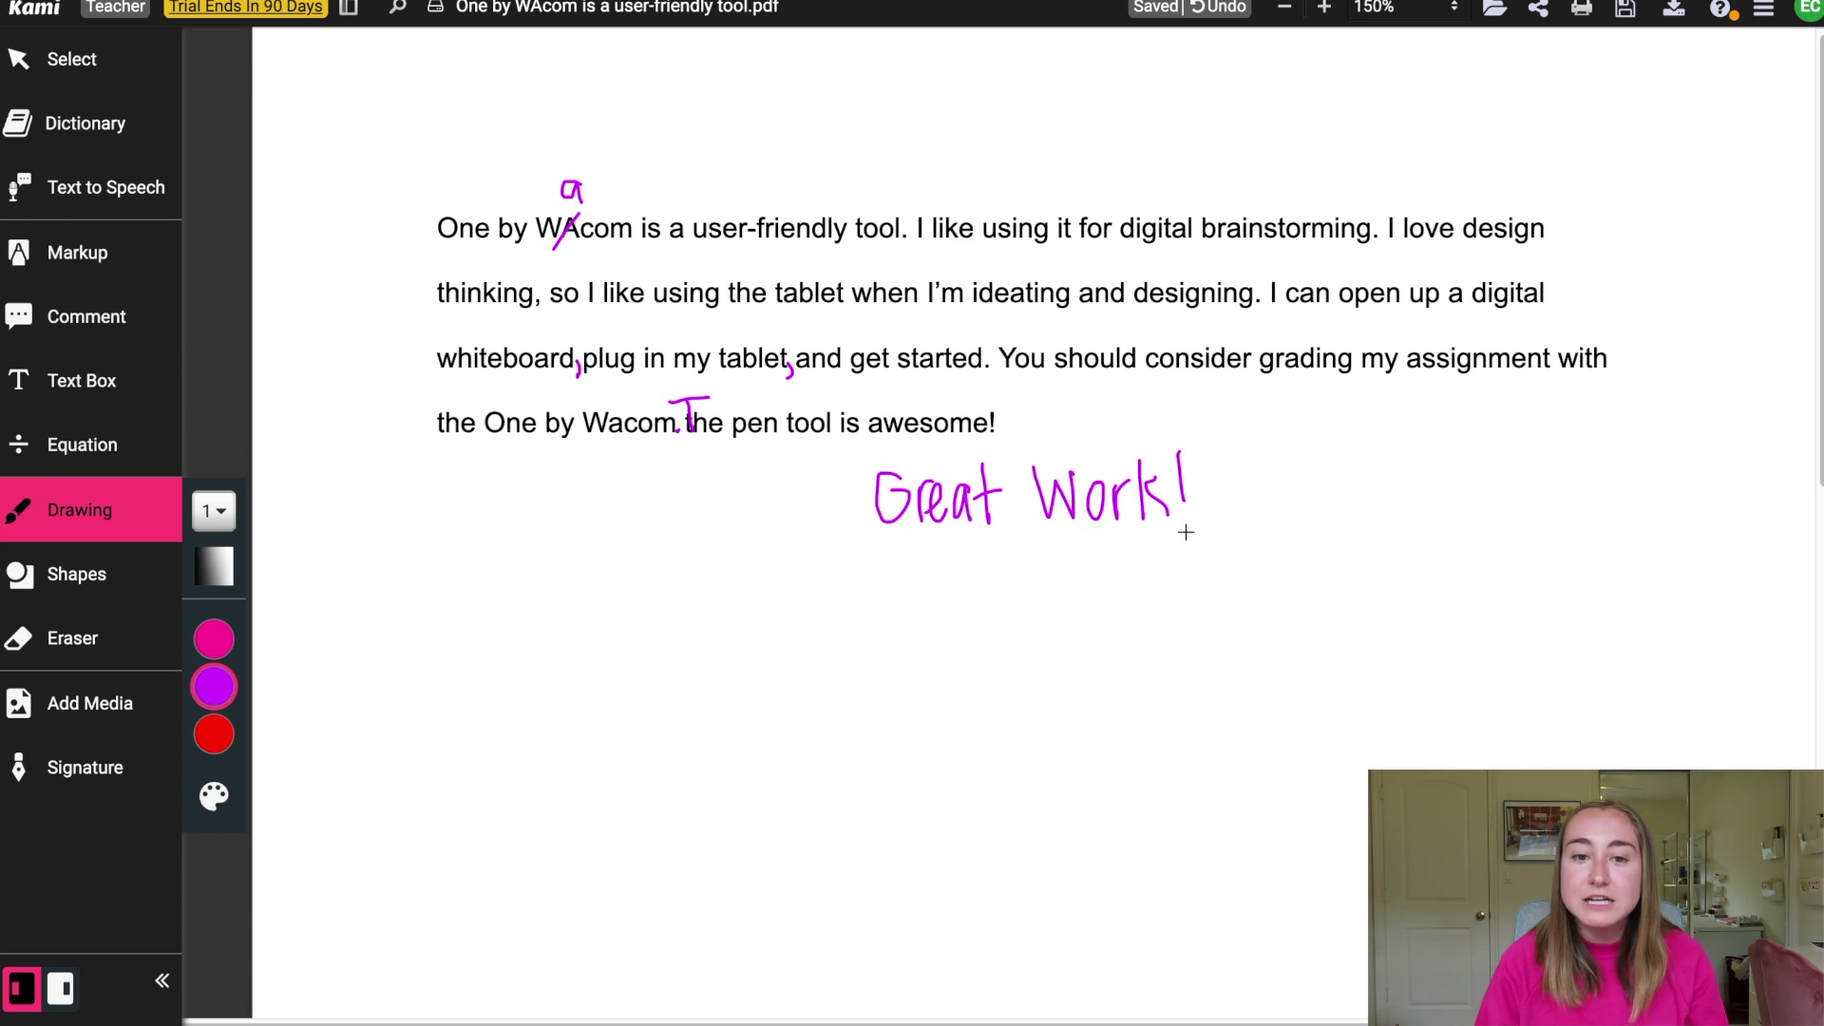
{"action": "left_click", "coordinate": [1194, 542]}
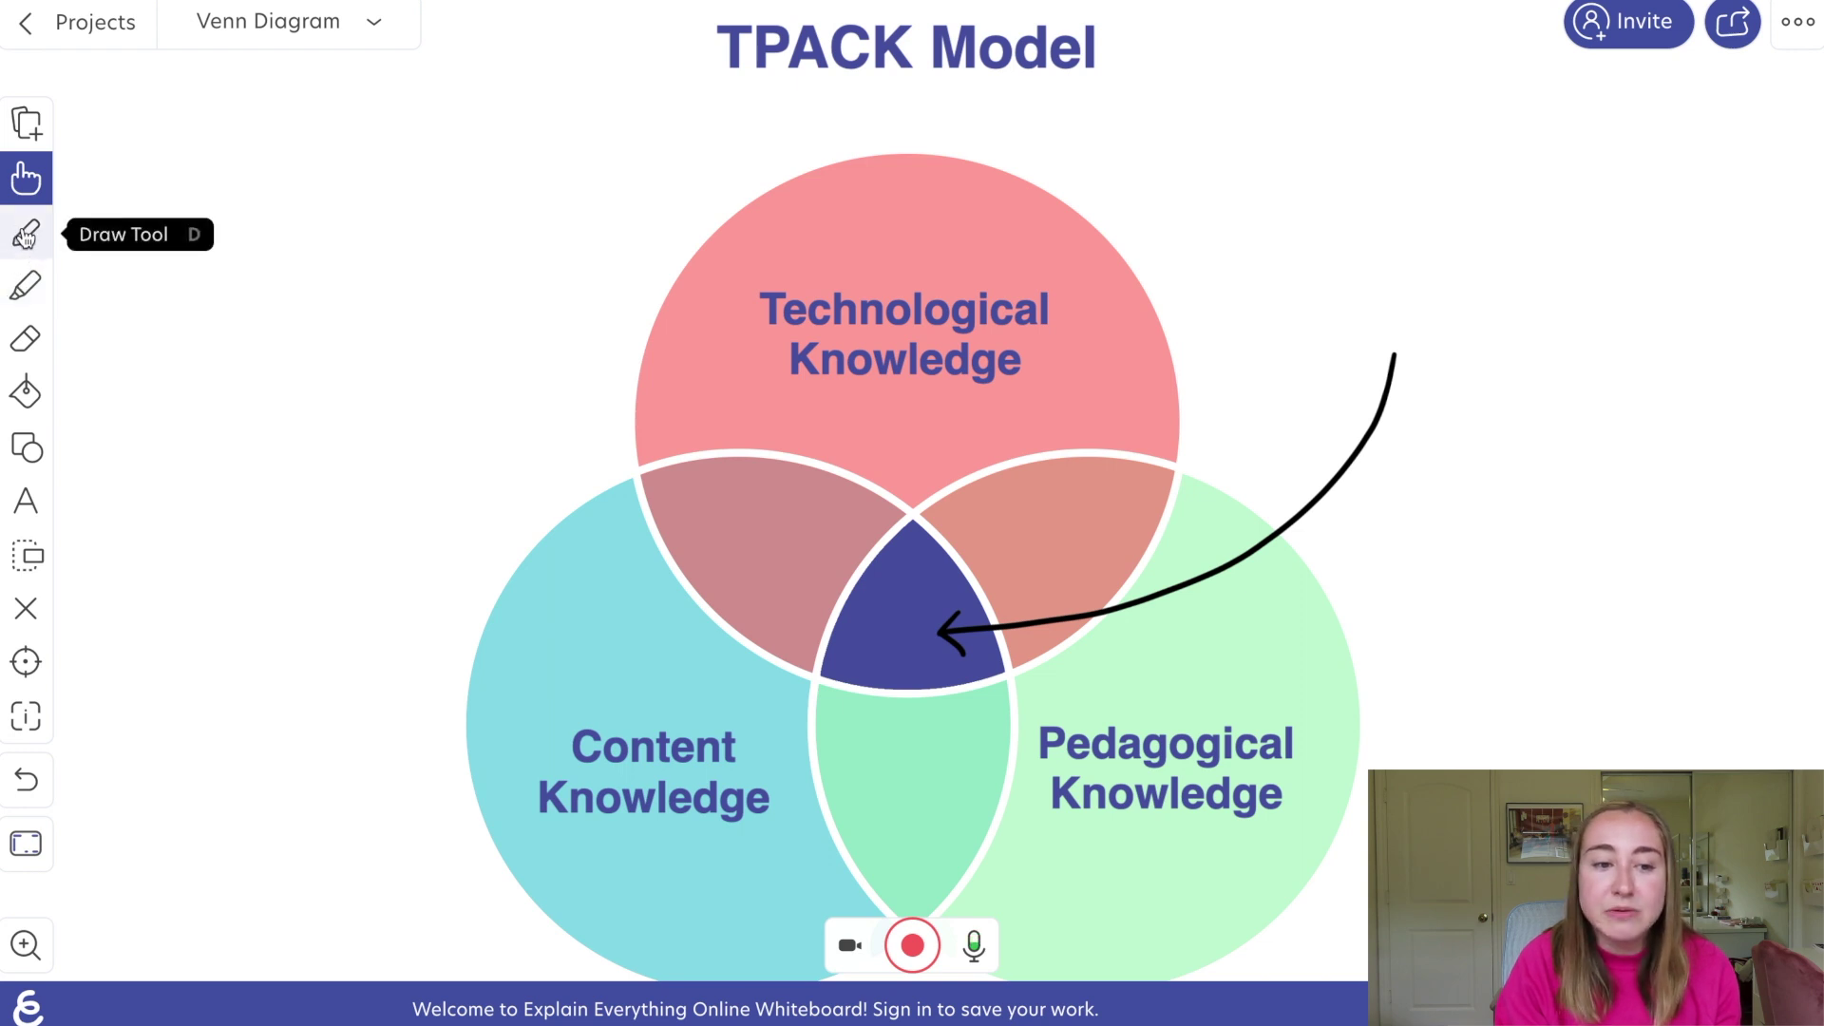
Step: Select the drawing pen on the Venn Diagram project's TPACK Model slide
{"action": "left_click", "coordinate": [22, 237]}
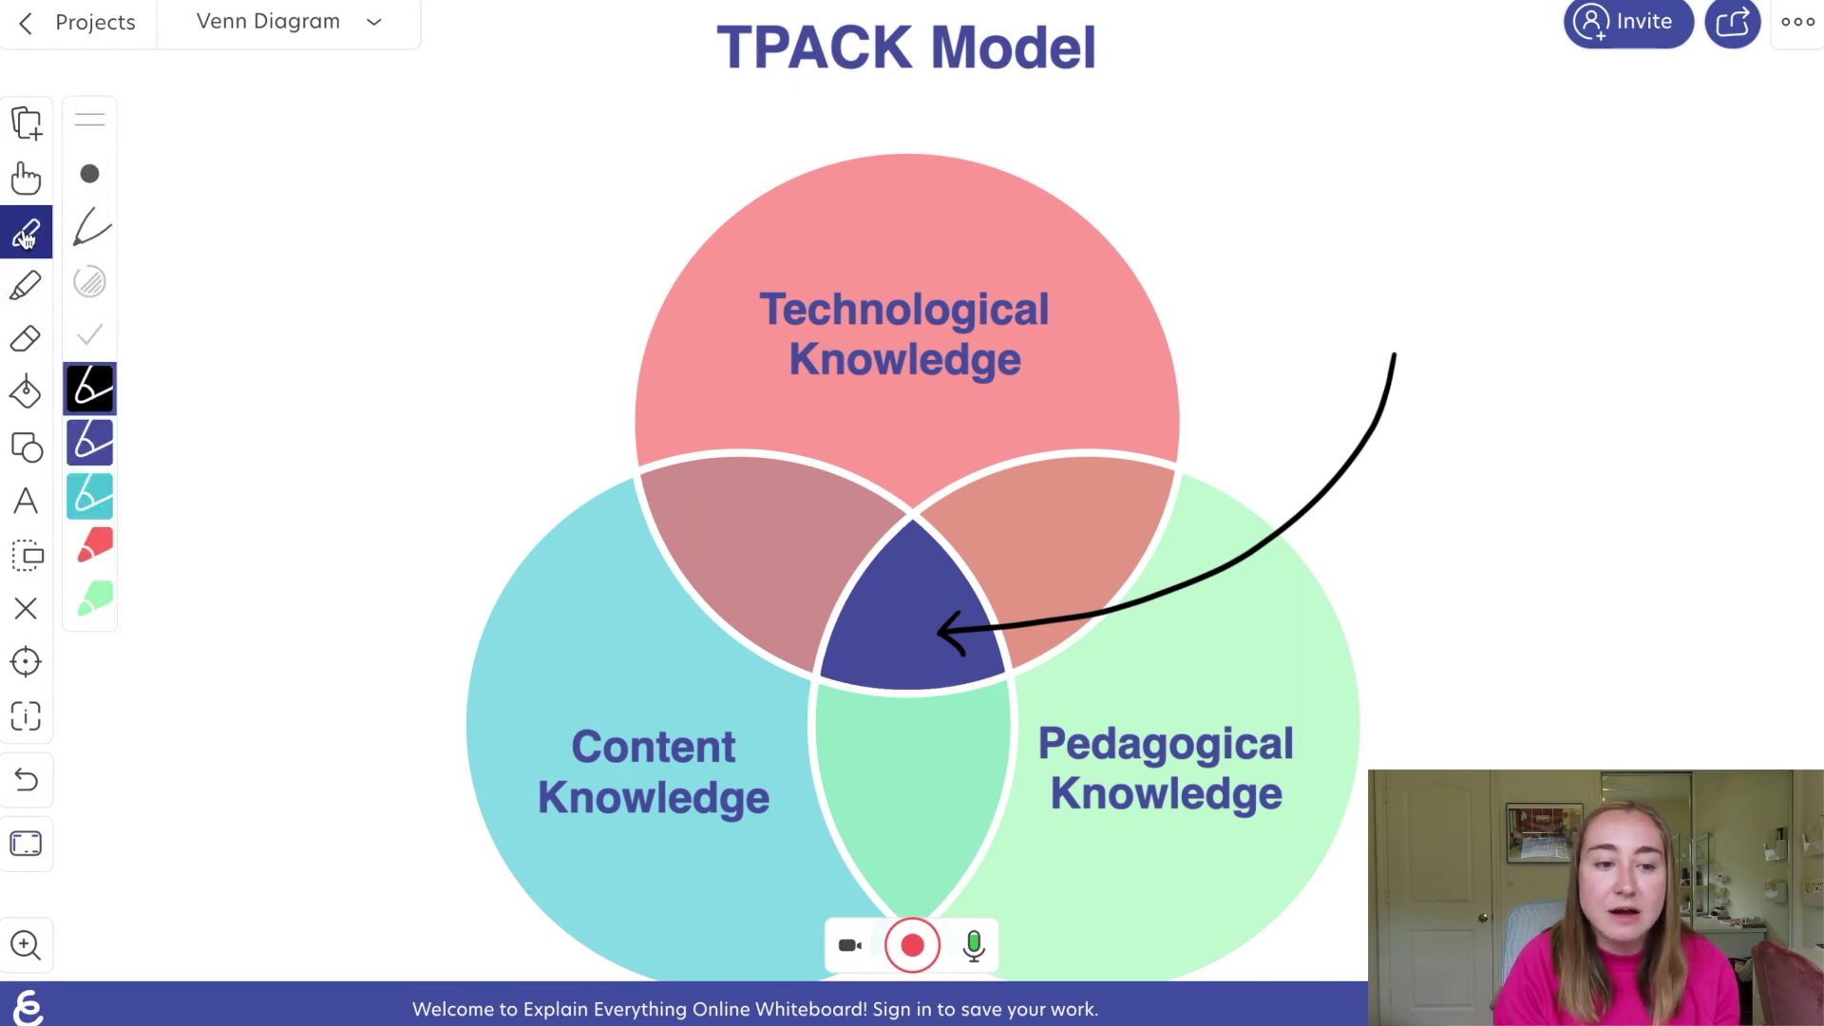
Step: Choose a stroke size and pen-tip style for the pen, then close its options
{"action": "left_click", "coordinate": [97, 176]}
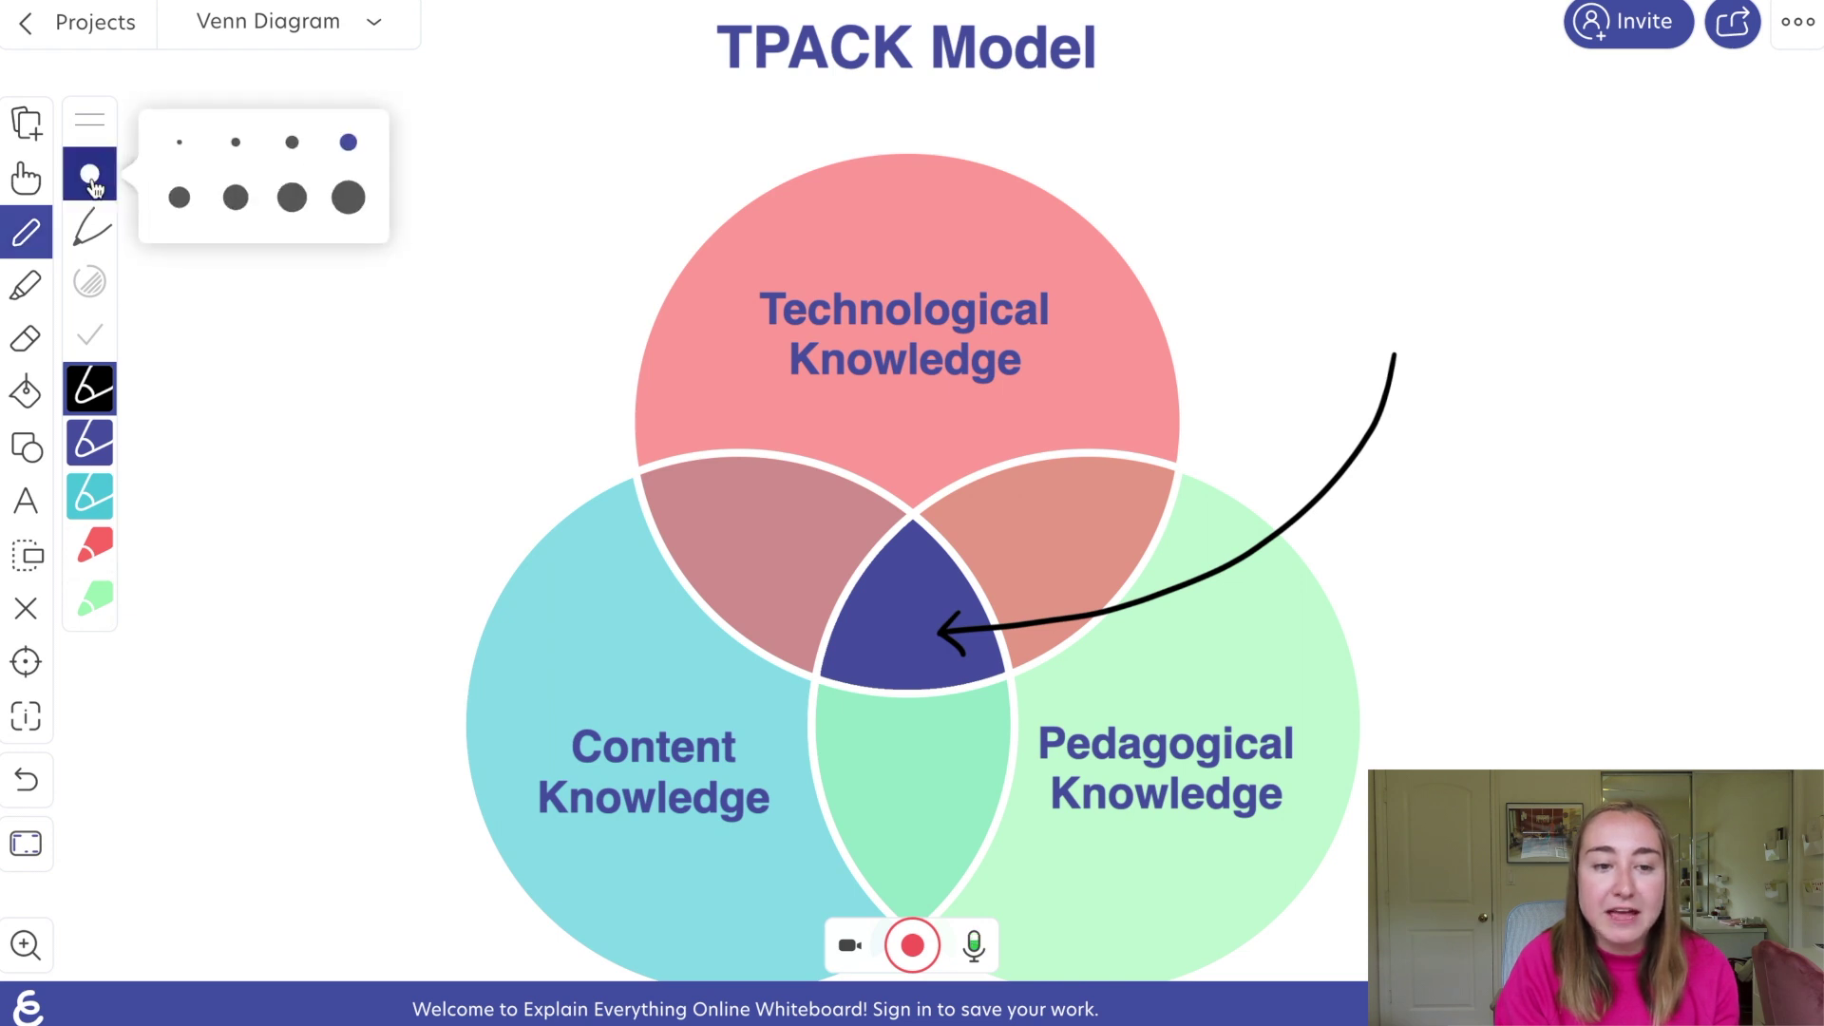
{"action": "left_click", "coordinate": [99, 234]}
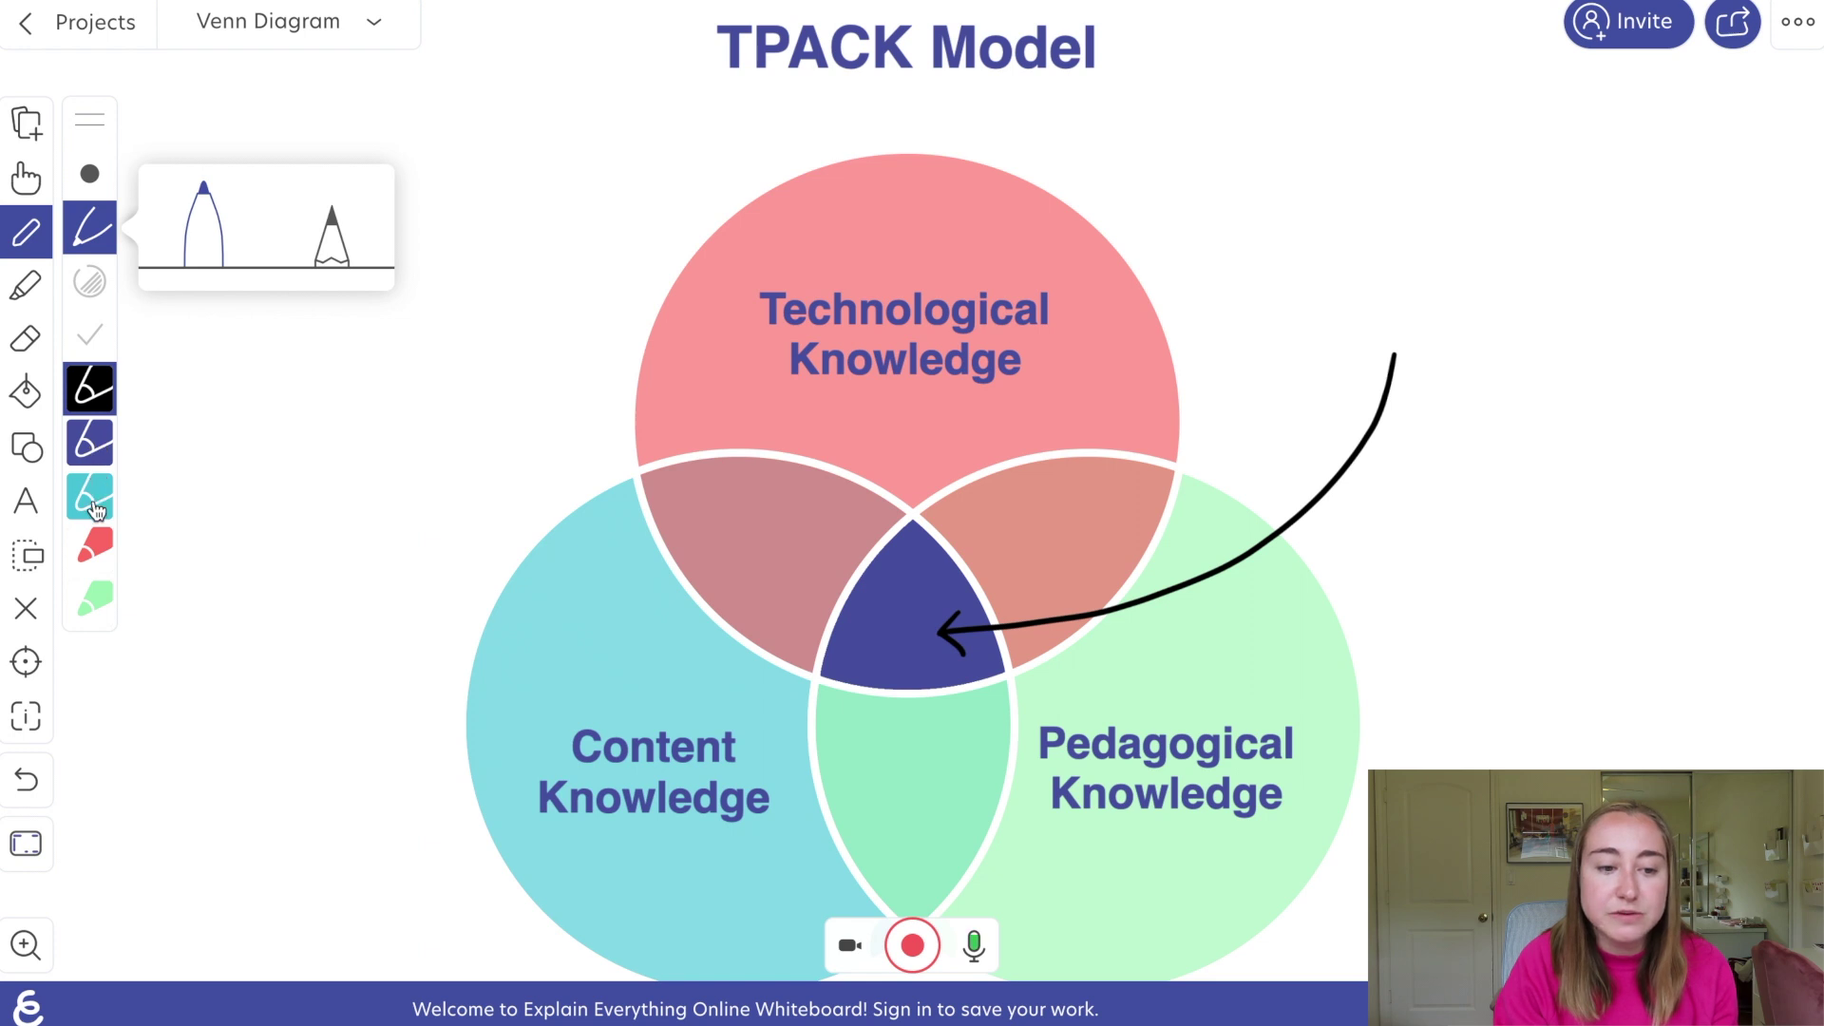
{"action": "left_click", "coordinate": [21, 245]}
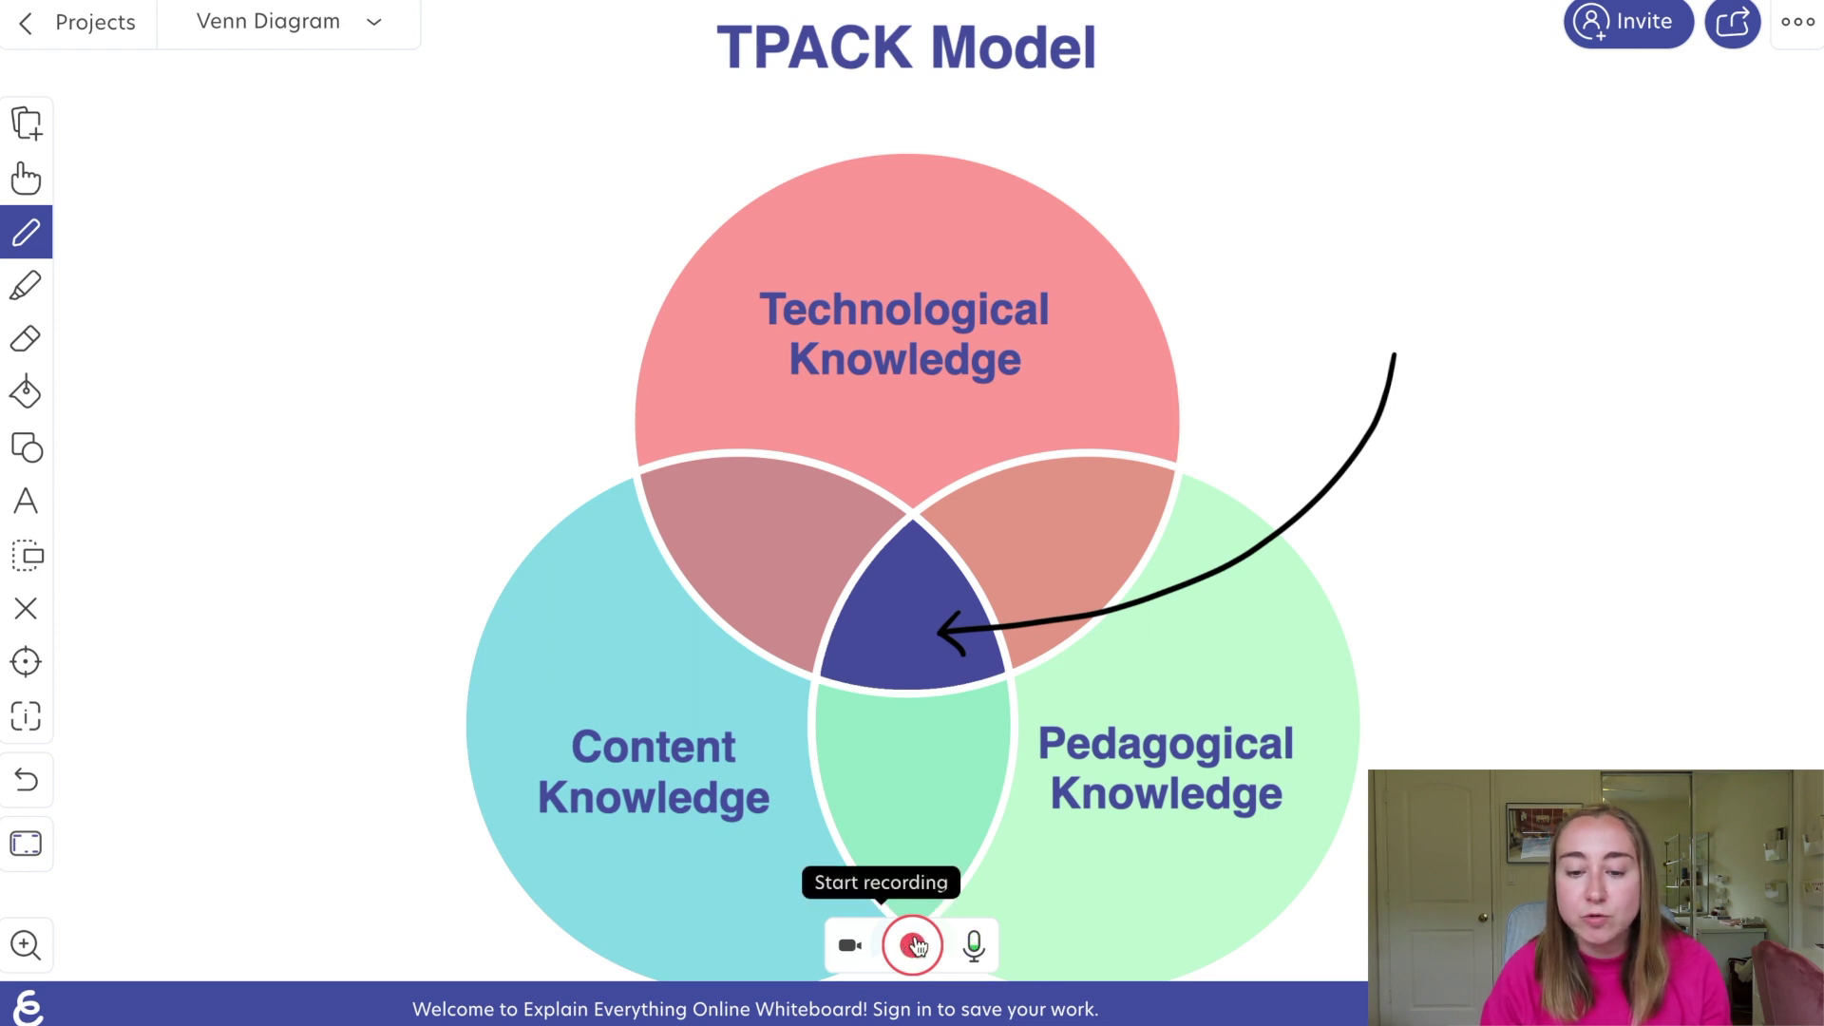
Step: Start recording the lesson with the red record button at the bottom
{"action": "left_click", "coordinate": [914, 945]}
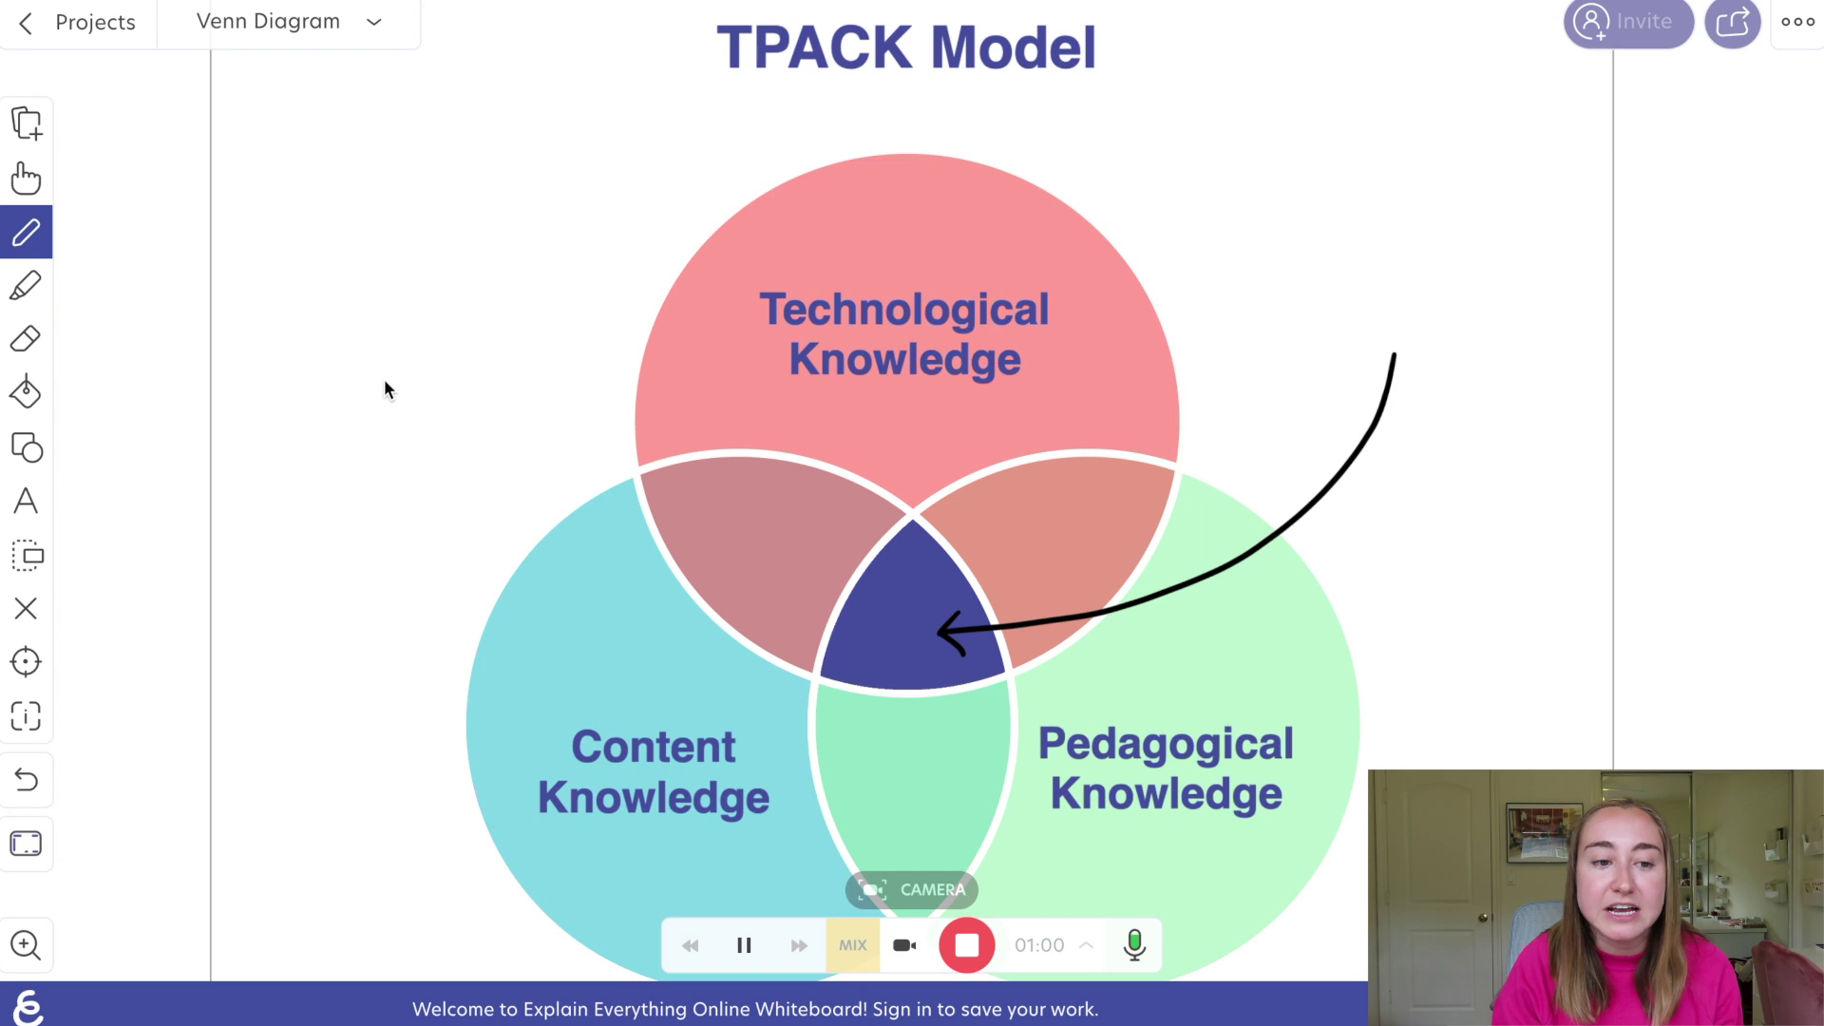
Step: Switch to teal ink and write TPACK beside the arrow
{"action": "left_click", "coordinate": [25, 231]}
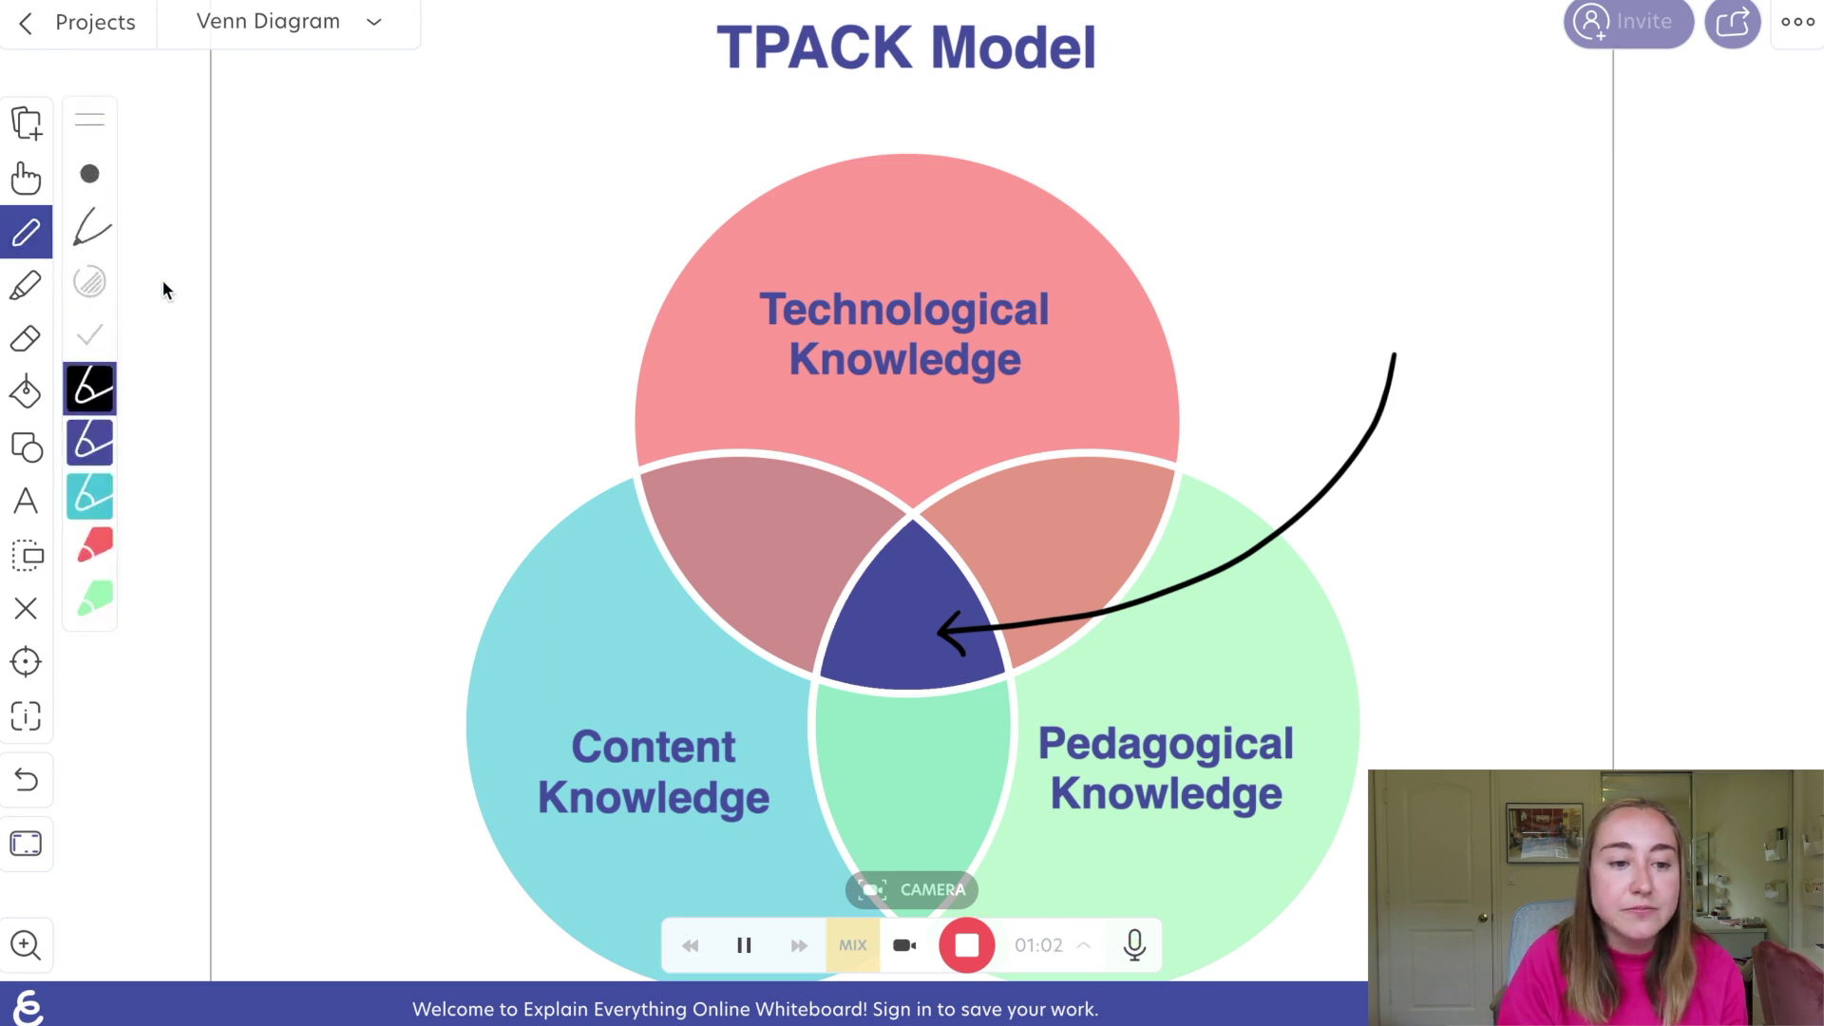
{"action": "left_click", "coordinate": [90, 496]}
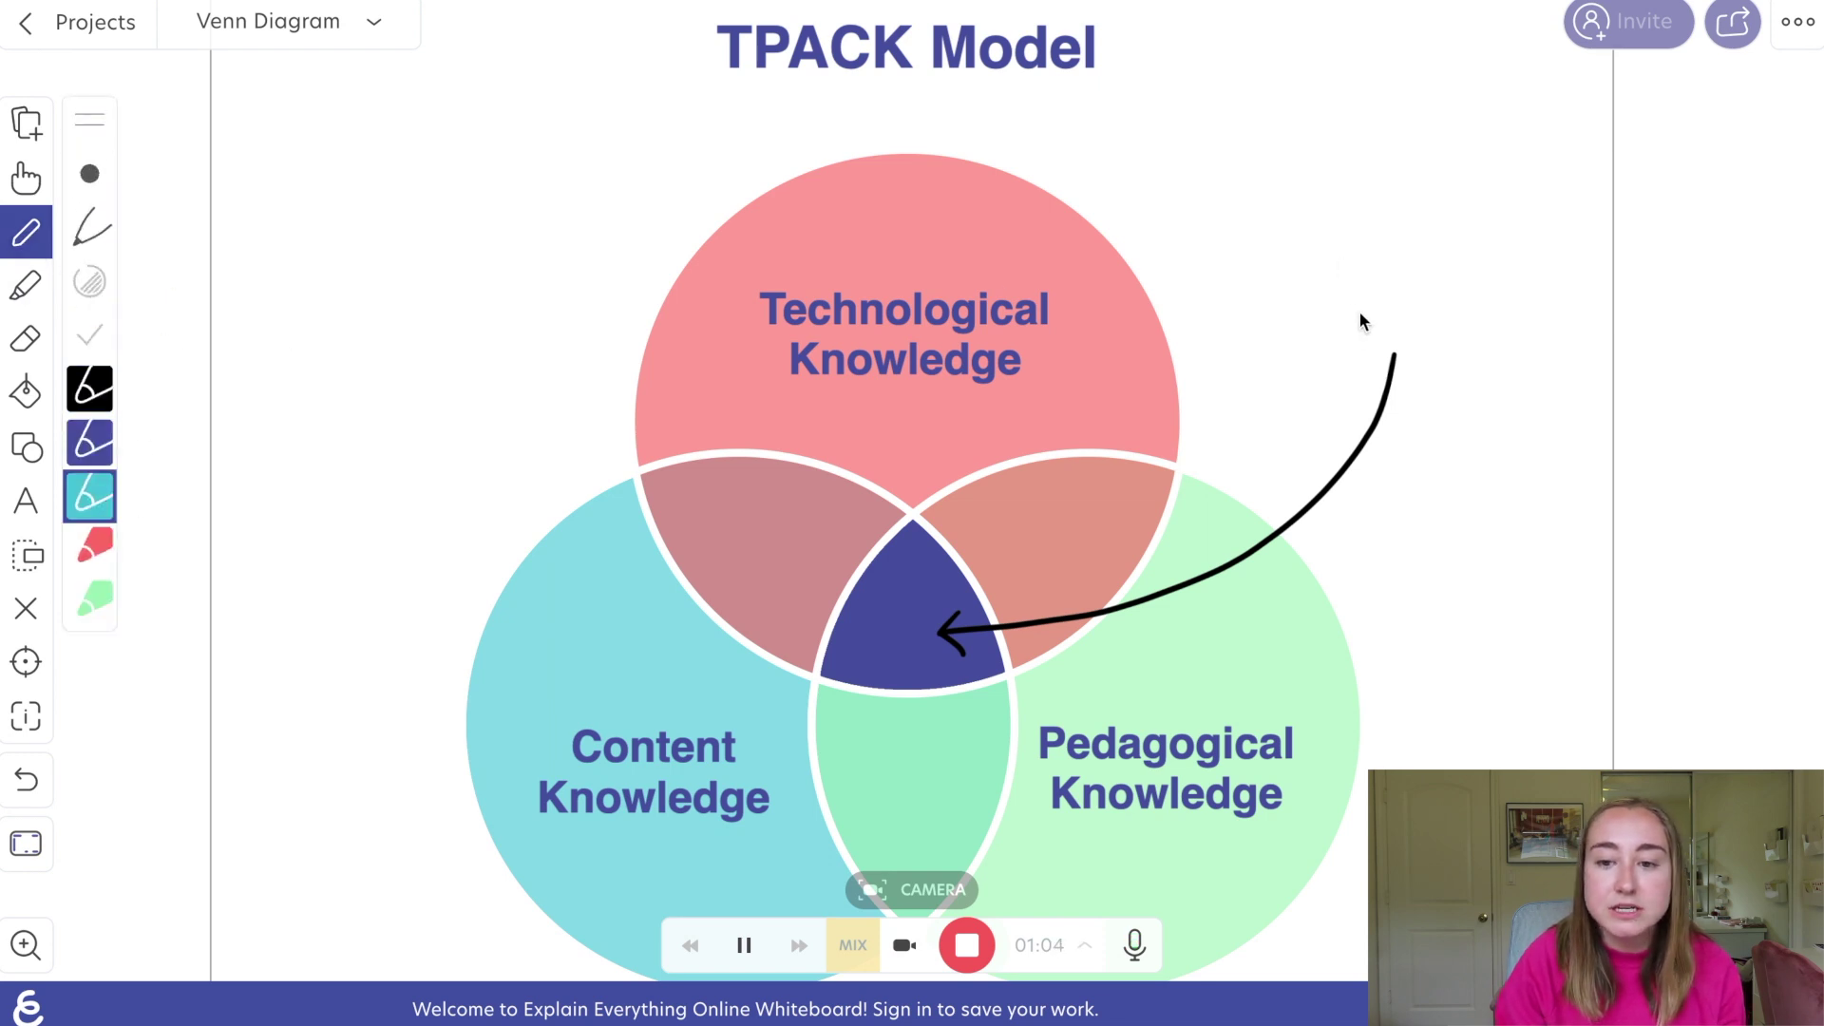
{"action": "mouse_move", "coordinate": [1347, 253]}
{"action": "left_mouse_down"}
{"action": "mouse_move", "coordinate": [1344, 304]}
{"action": "mouse_move", "coordinate": [1379, 249]}
{"action": "mouse_move", "coordinate": [1368, 325]}
{"action": "mouse_move", "coordinate": [1378, 289]}
{"action": "mouse_move", "coordinate": [1398, 340]}
{"action": "left_mouse_up"}
{"action": "mouse_move", "coordinate": [1417, 268]}
{"action": "left_mouse_down"}
{"action": "mouse_move", "coordinate": [1436, 341]}
{"action": "mouse_move", "coordinate": [1457, 300]}
{"action": "mouse_move", "coordinate": [1506, 342]}
{"action": "left_mouse_up"}
{"action": "left_click_drag", "start_coordinate": [1546, 267], "coordinate": [1554, 338]}
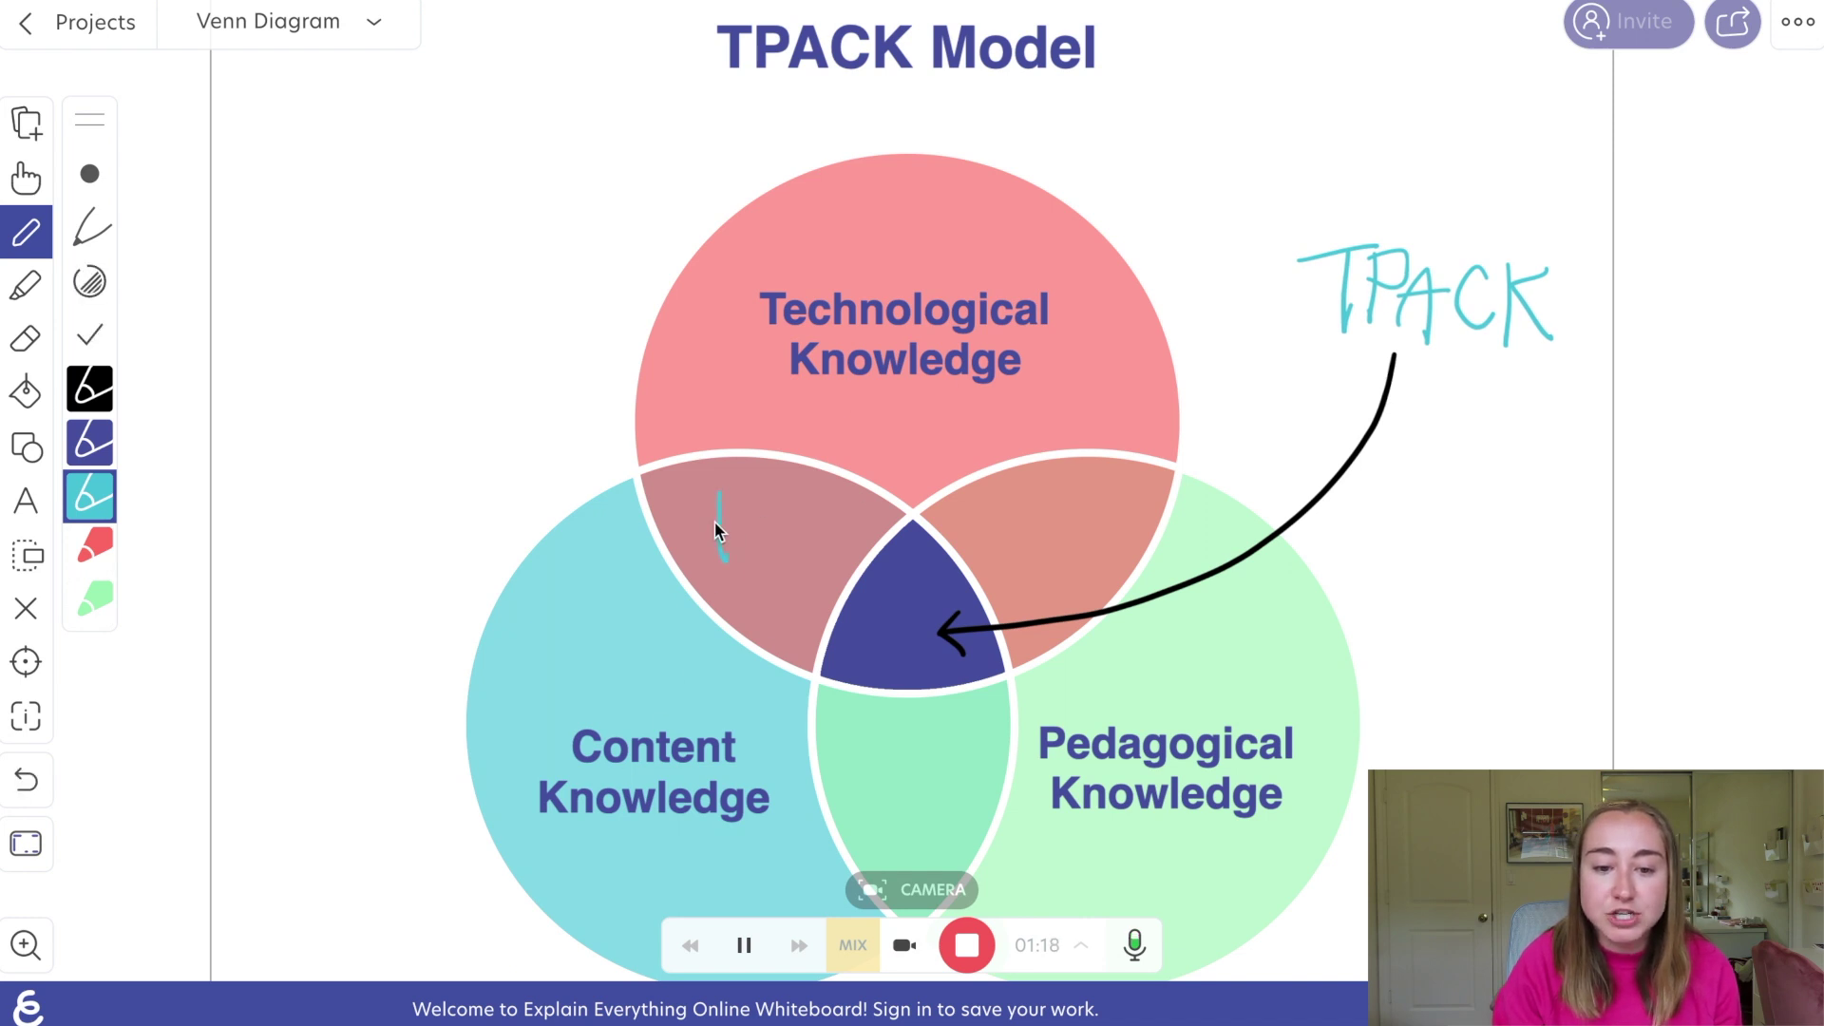
Step: Label the overlaps TCK, PCK and TPK, then box the TPACK label
{"action": "left_click_drag", "start_coordinate": [692, 501], "coordinate": [751, 494]}
{"action": "mouse_move", "coordinate": [724, 497]}
{"action": "left_mouse_down"}
{"action": "mouse_move", "coordinate": [730, 561]}
{"action": "mouse_move", "coordinate": [783, 568]}
{"action": "left_mouse_up"}
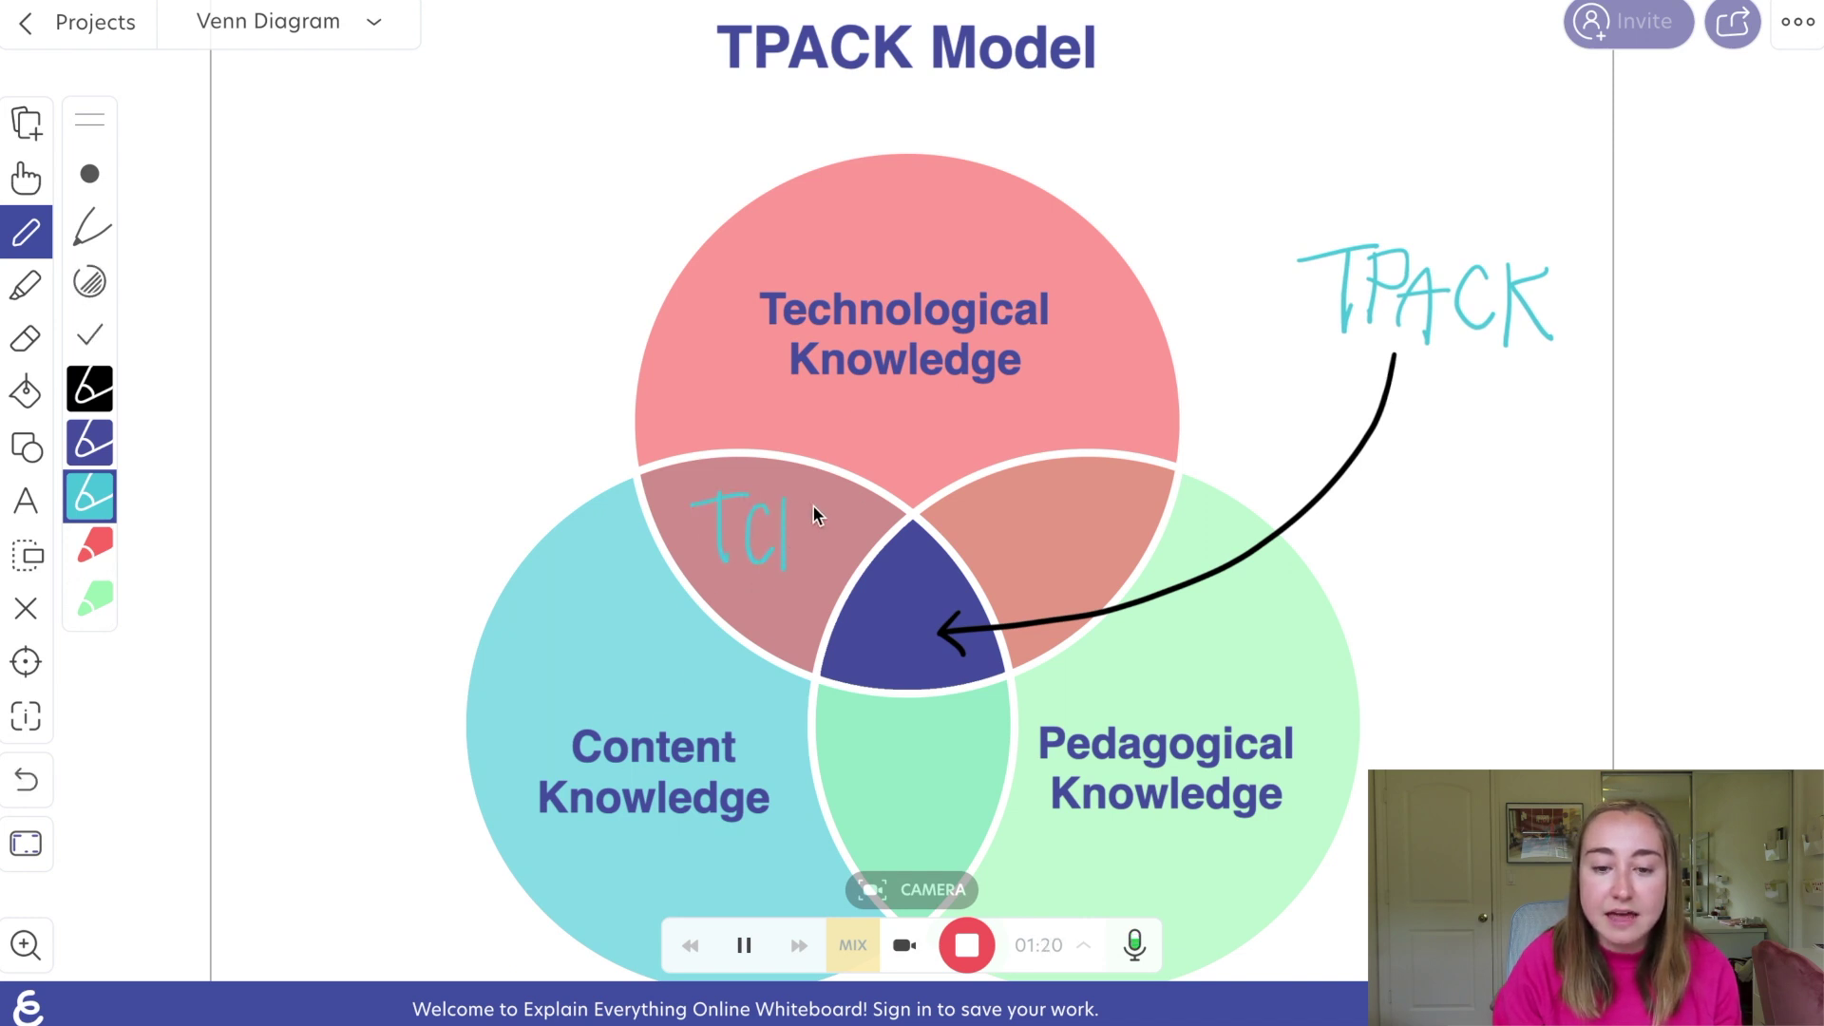
{"action": "left_click_drag", "start_coordinate": [813, 504], "coordinate": [821, 566]}
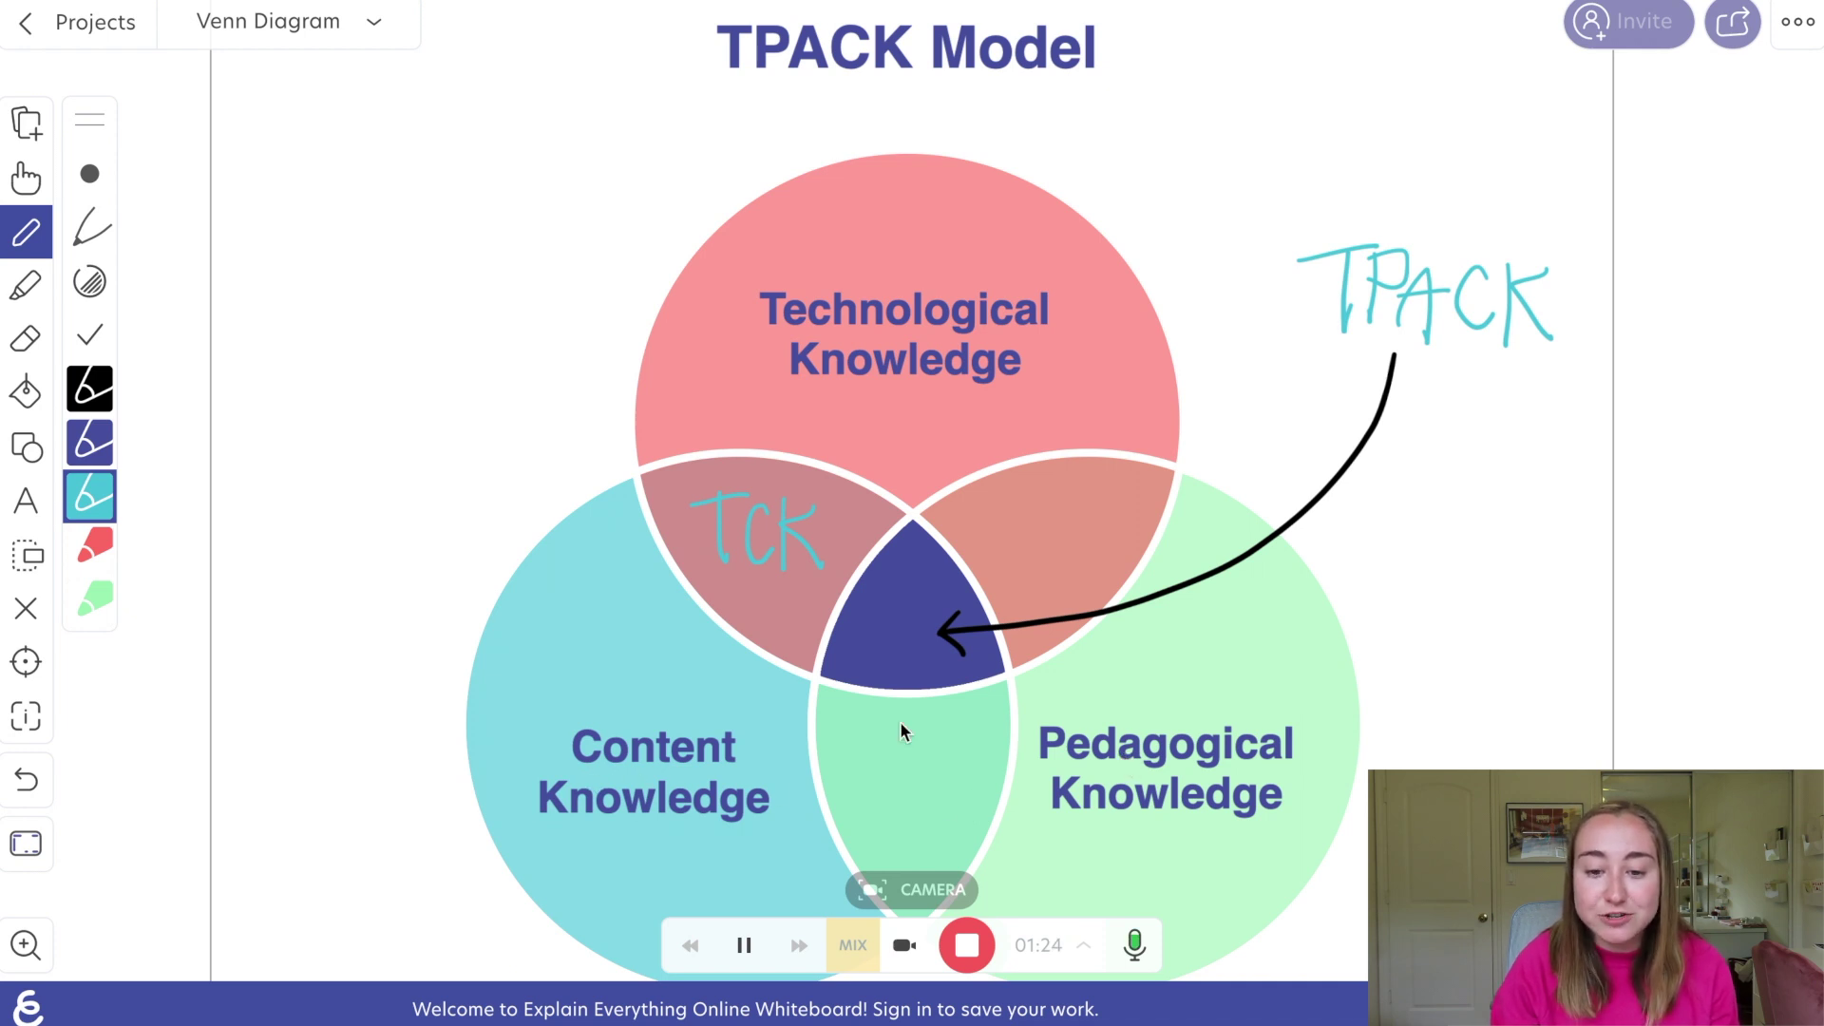
{"action": "mouse_move", "coordinate": [859, 734]}
{"action": "left_mouse_down"}
{"action": "mouse_move", "coordinate": [863, 790]}
{"action": "mouse_move", "coordinate": [866, 765]}
{"action": "mouse_move", "coordinate": [965, 790]}
{"action": "left_mouse_up"}
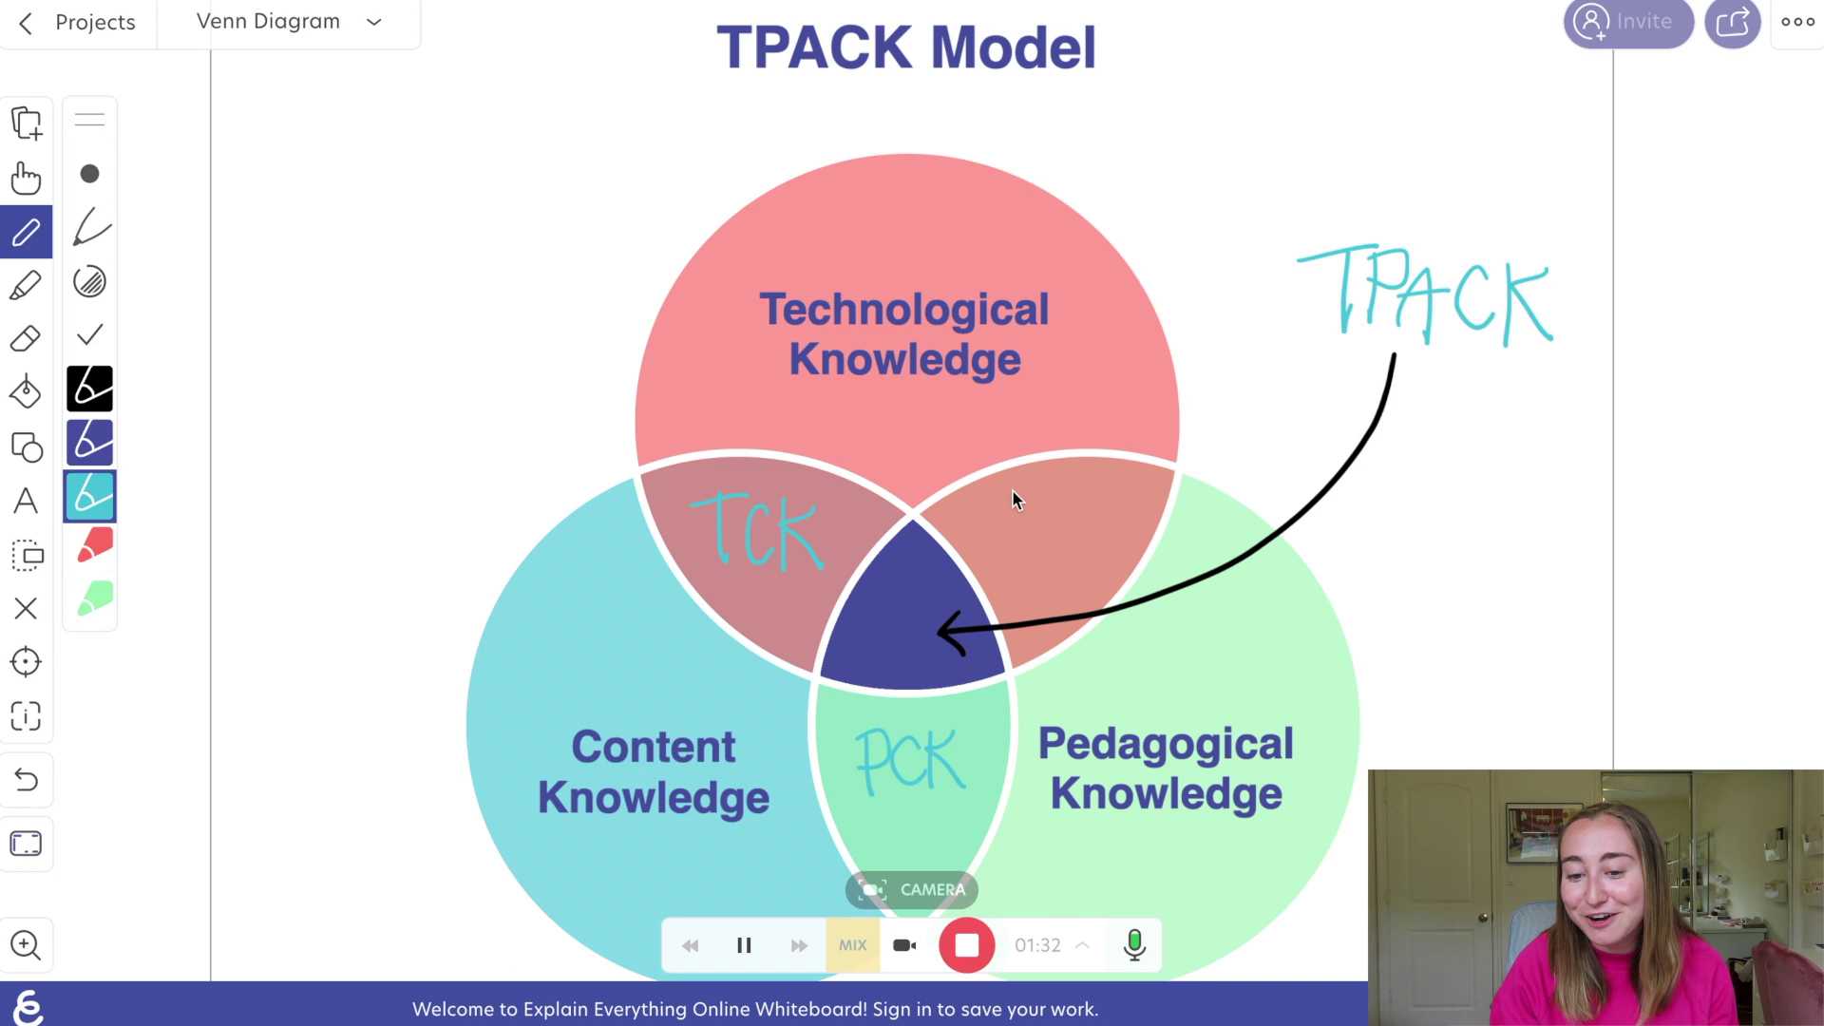
{"action": "left_click_drag", "start_coordinate": [979, 511], "coordinate": [1037, 507]}
{"action": "mouse_move", "coordinate": [1012, 509]}
{"action": "left_mouse_down"}
{"action": "mouse_move", "coordinate": [1014, 570]}
{"action": "mouse_move", "coordinate": [1043, 561]}
{"action": "mouse_move", "coordinate": [1049, 526]}
{"action": "mouse_move", "coordinate": [1064, 566]}
{"action": "left_mouse_up"}
{"action": "mouse_move", "coordinate": [1094, 497]}
{"action": "left_mouse_down"}
{"action": "mouse_move", "coordinate": [1069, 538]}
{"action": "mouse_move", "coordinate": [1104, 555]}
{"action": "left_mouse_up"}
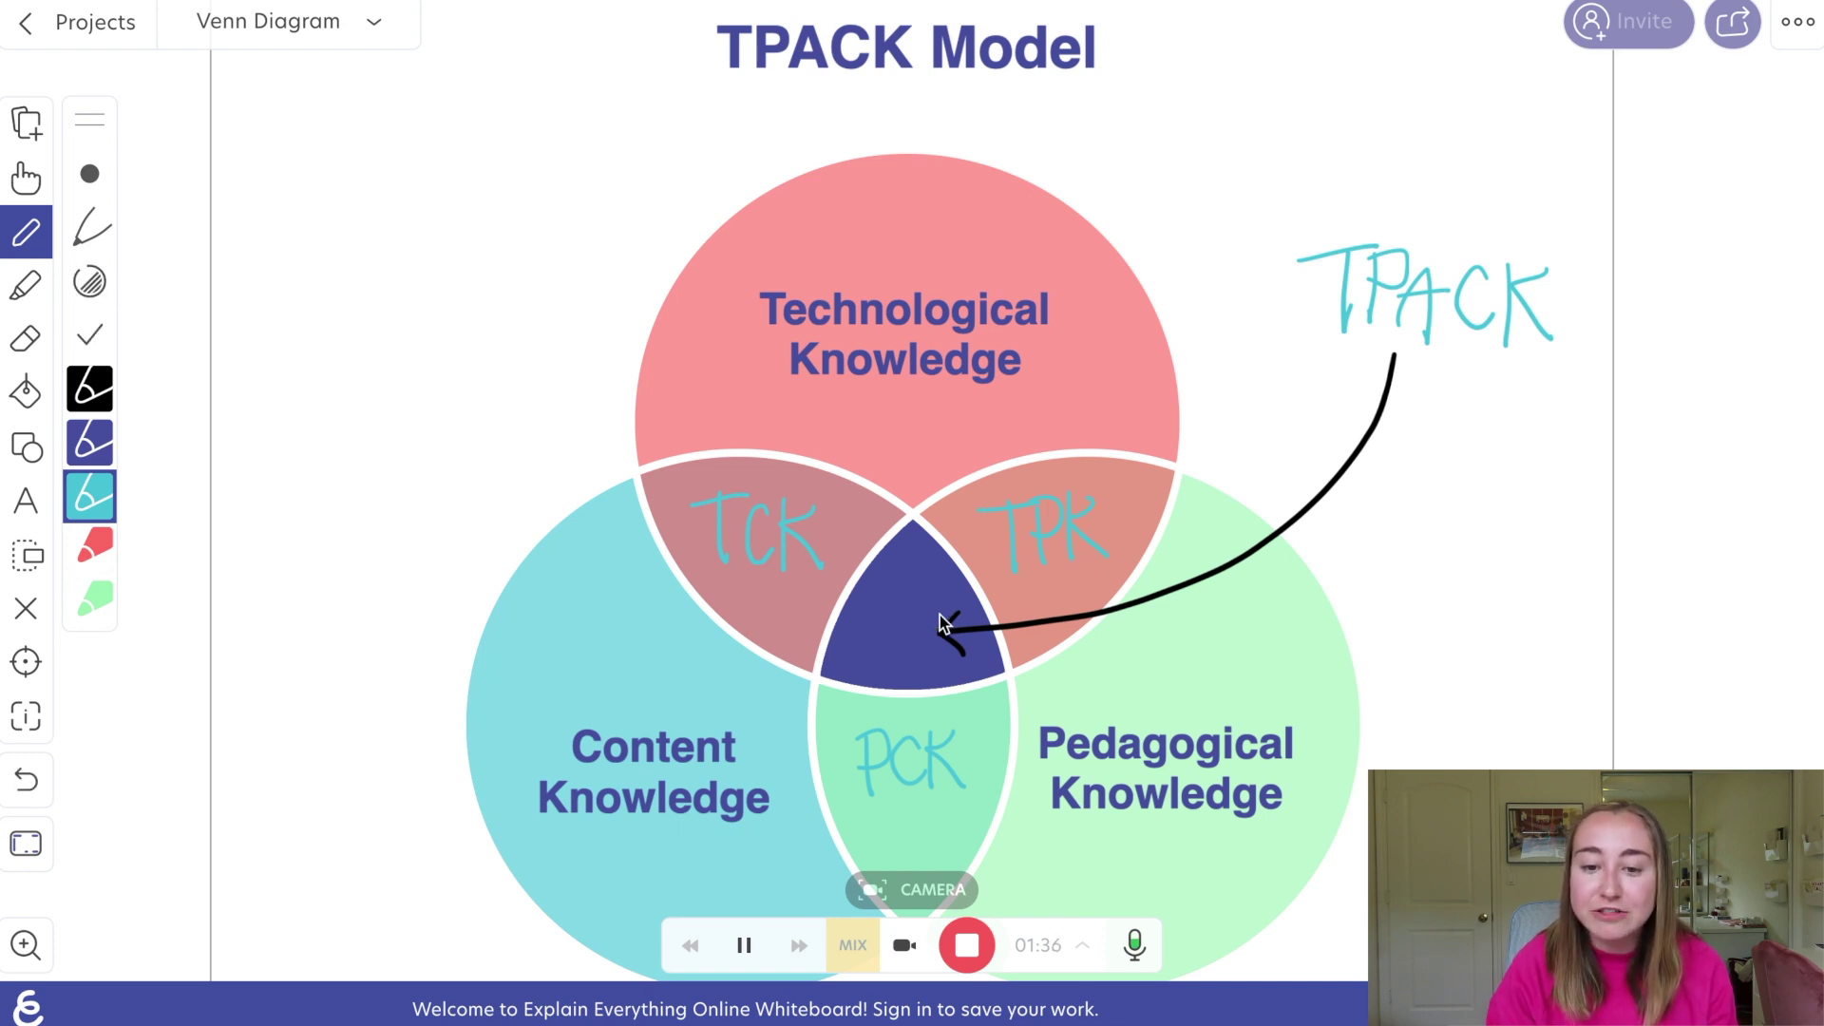
{"action": "mouse_move", "coordinate": [1311, 353]}
{"action": "left_mouse_down"}
{"action": "mouse_move", "coordinate": [1546, 388]}
{"action": "mouse_move", "coordinate": [1571, 275]}
{"action": "mouse_move", "coordinate": [1311, 255]}
{"action": "mouse_move", "coordinate": [1299, 363]}
{"action": "left_mouse_up"}
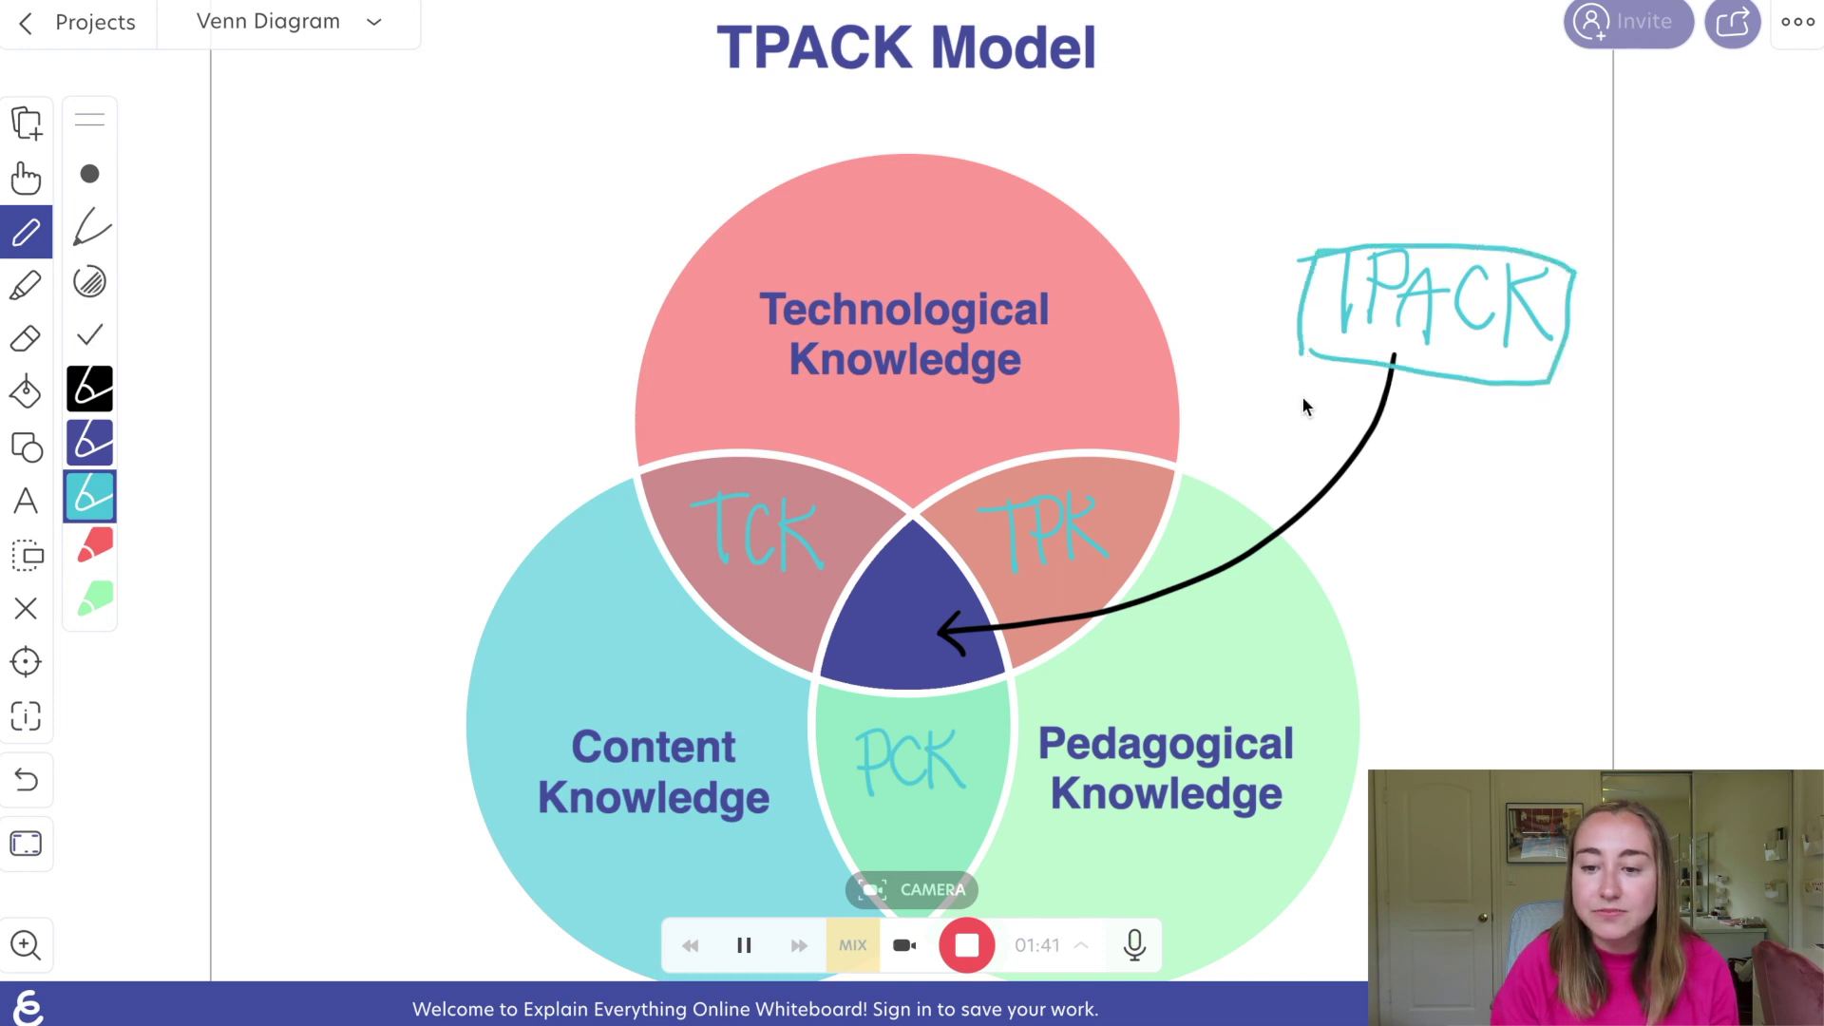
Step: End the Explain Everything recording at 01:43 so the recorded clip and audio appear in the timeline
{"action": "left_click", "coordinate": [967, 954]}
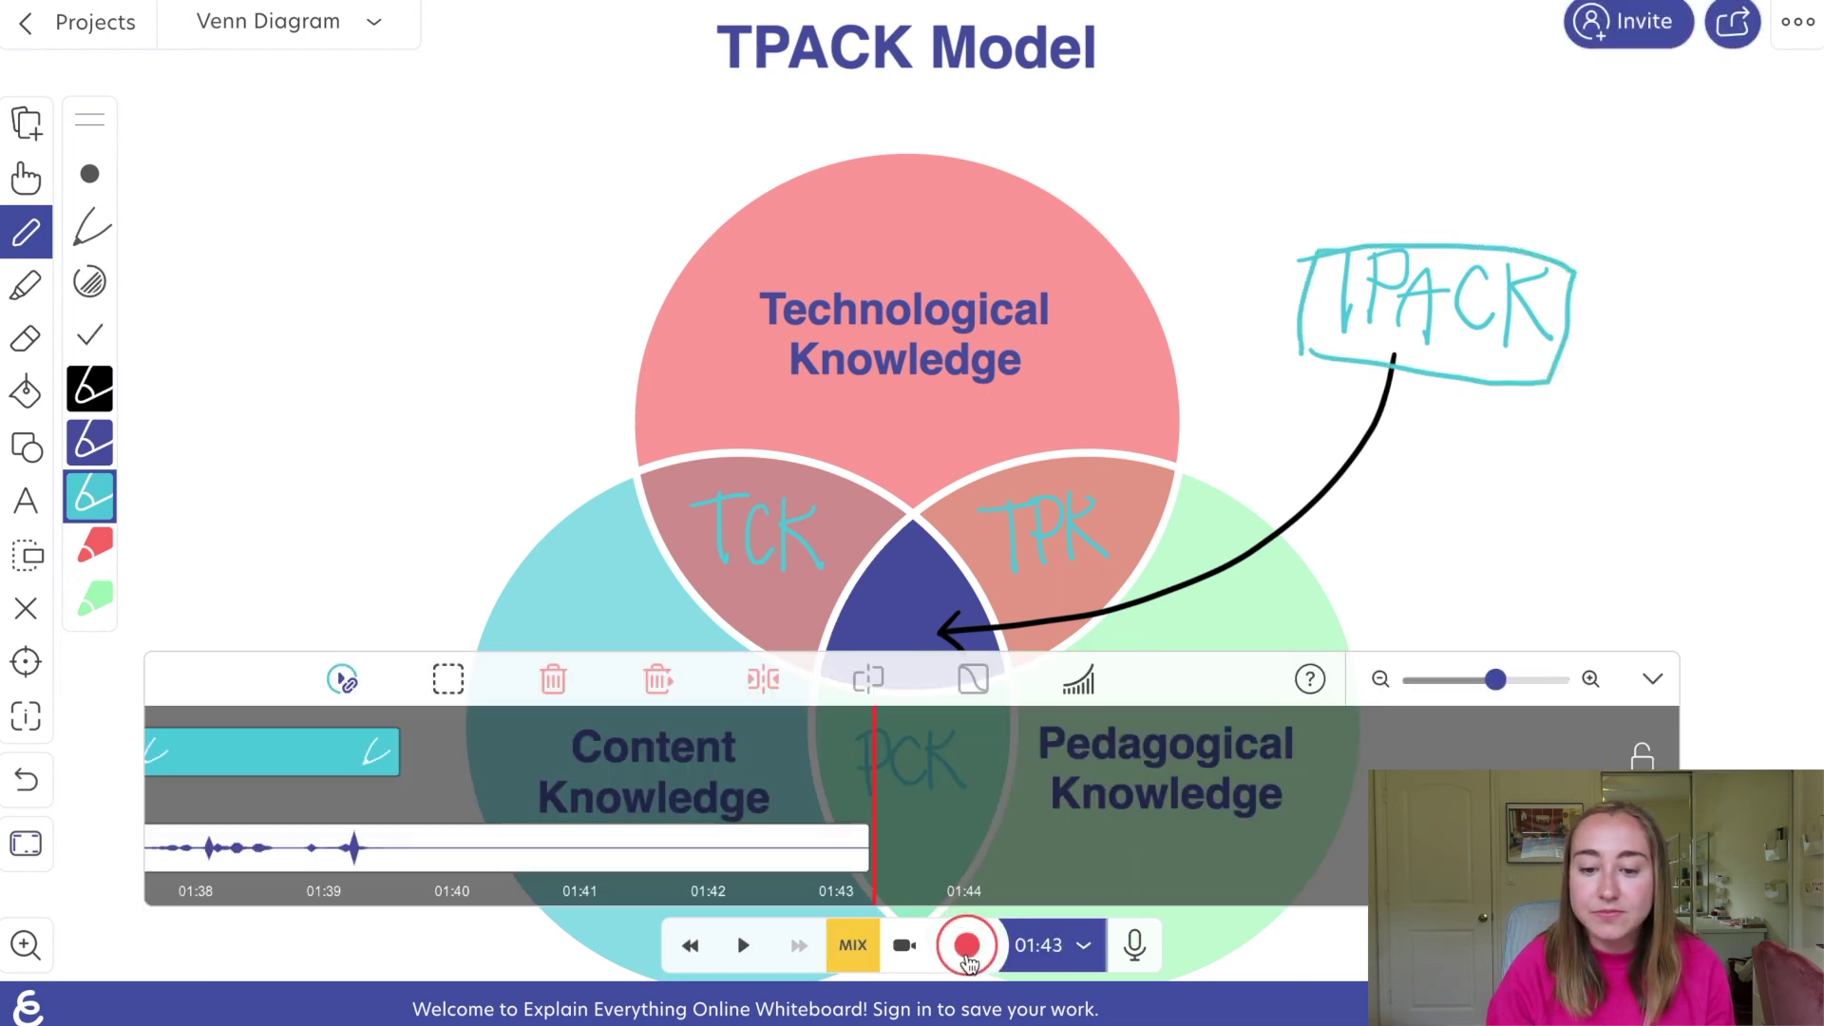